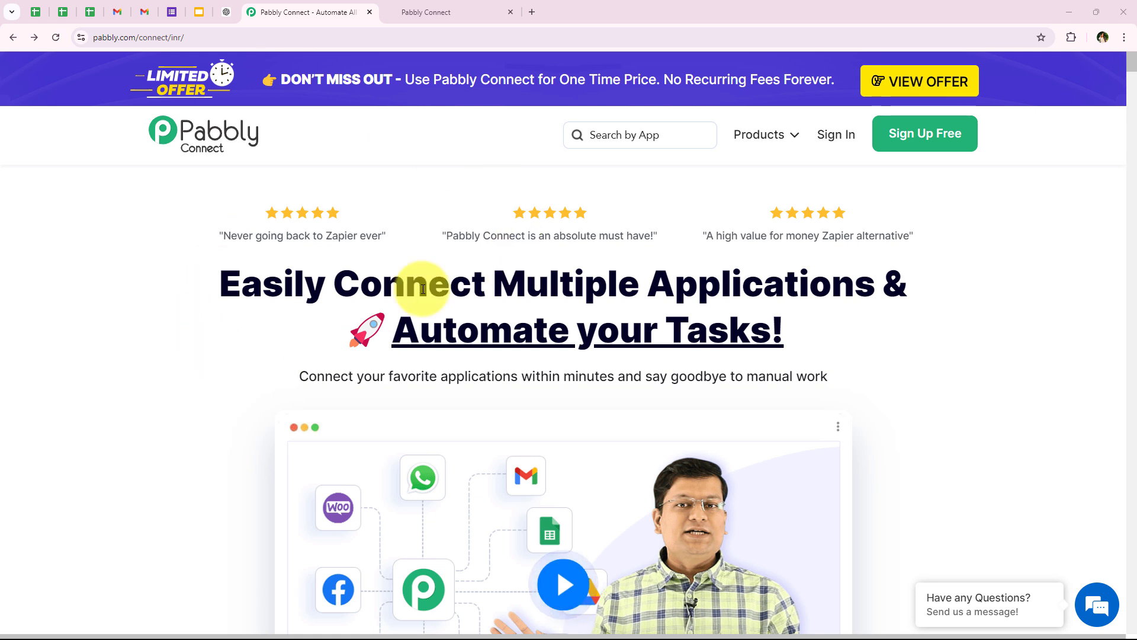
Step: Sign in to the Pabbly account and view the All Pabbly Apps page
click(285, 36)
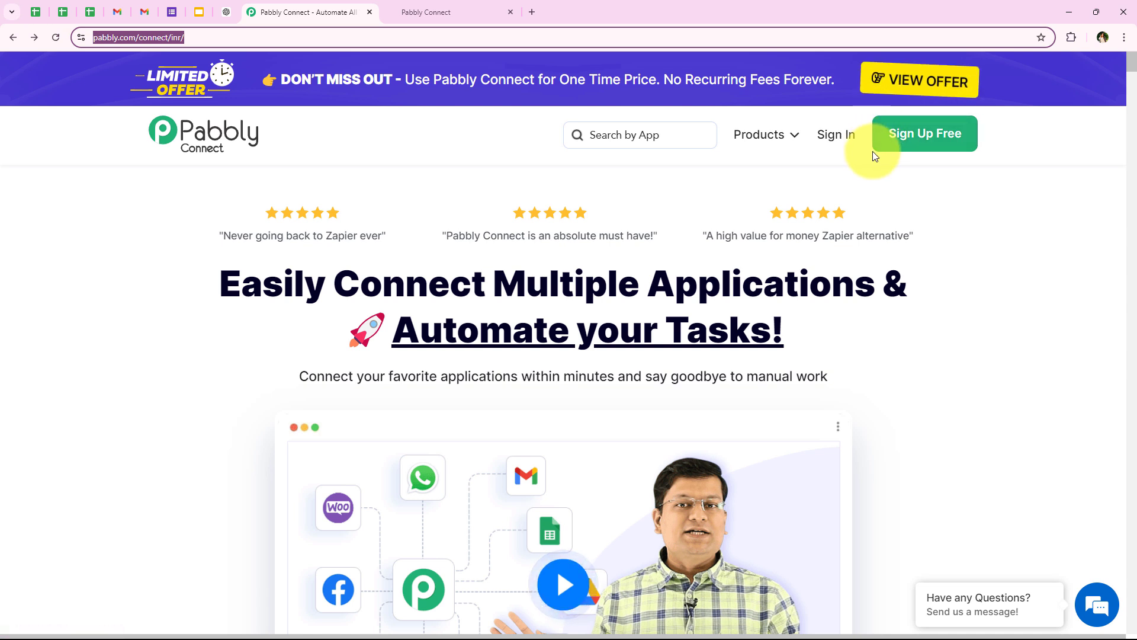
click(839, 144)
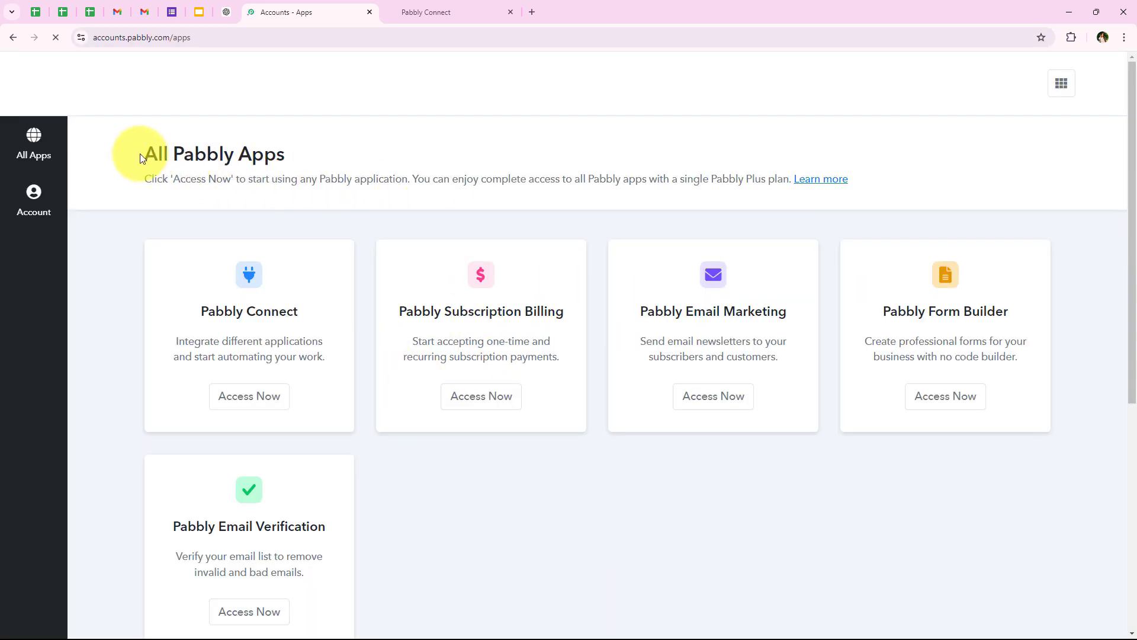
drag(140, 155, 302, 162)
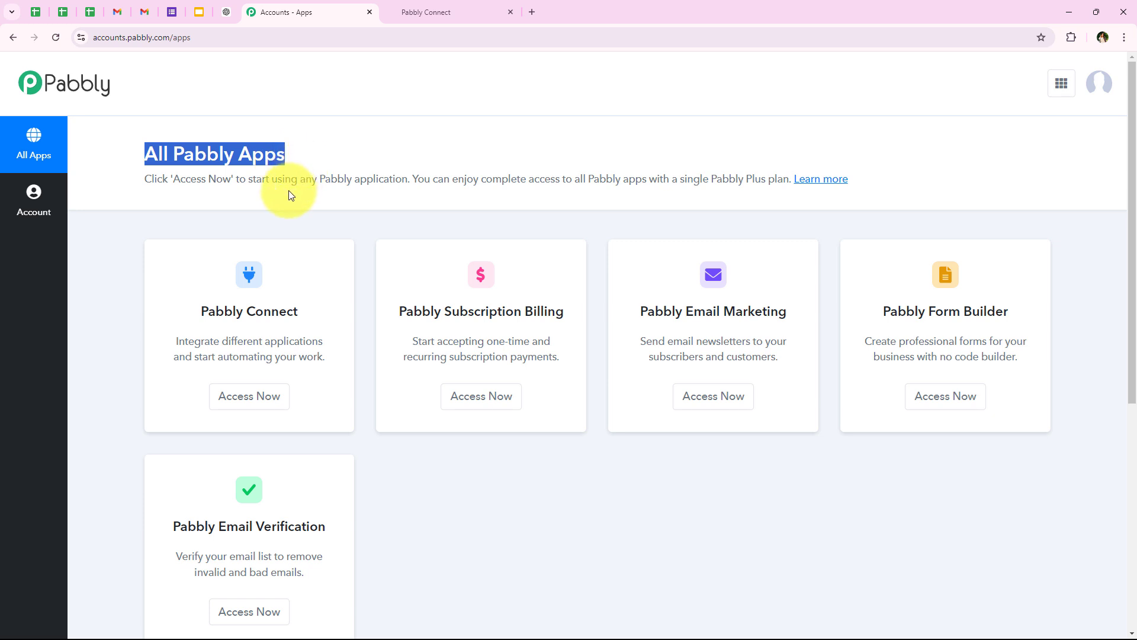
scroll(294, 296, down, 1)
scroll(320, 377, up, 1)
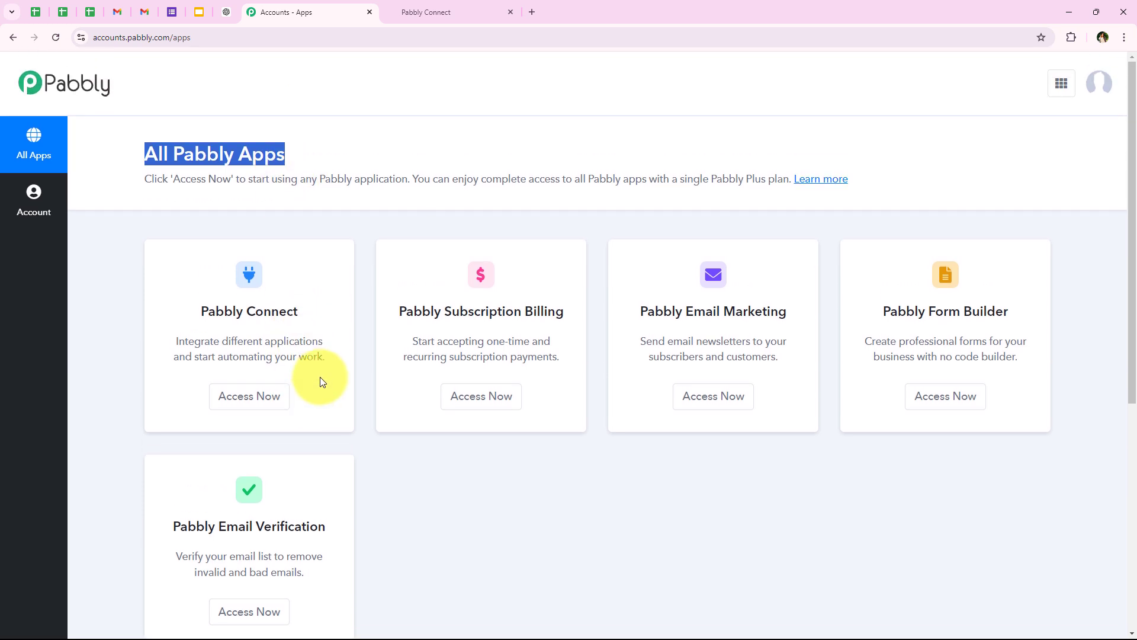
click(163, 211)
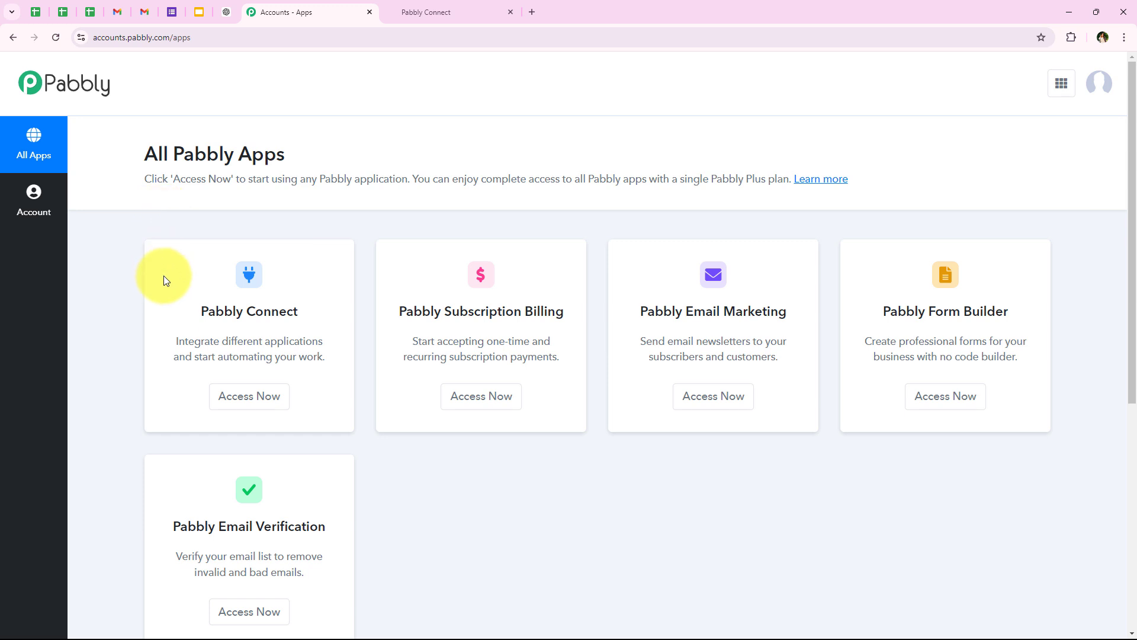
Step: Open Pabbly Connect with Access Now to reach its dashboard
drag(194, 316, 309, 317)
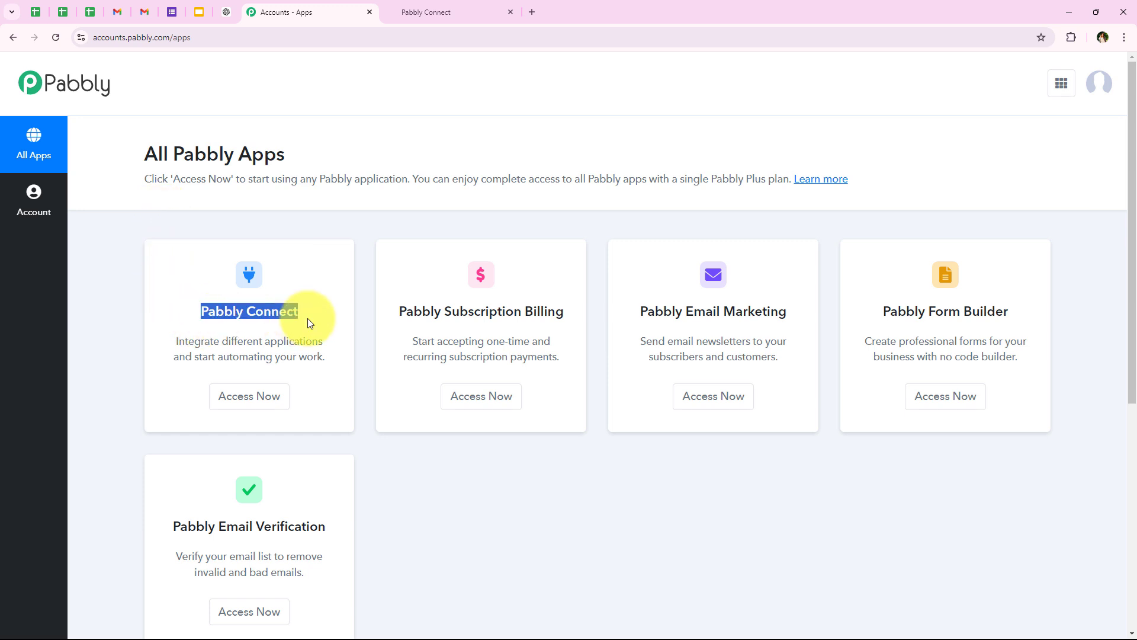
drag(222, 342, 278, 349)
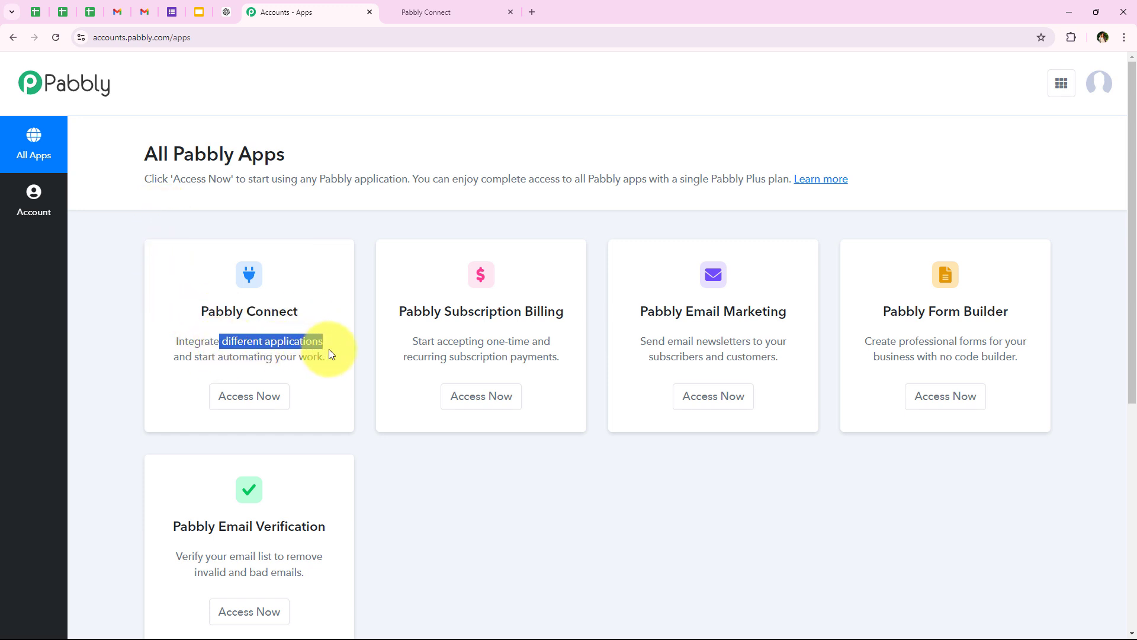
click(267, 413)
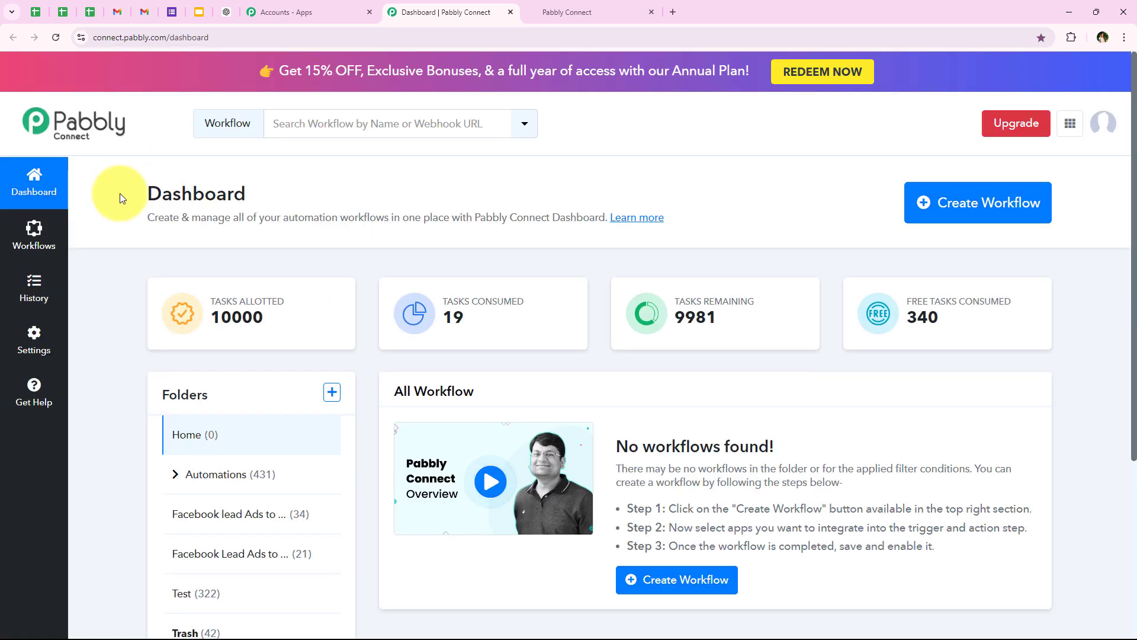
drag(120, 193, 276, 198)
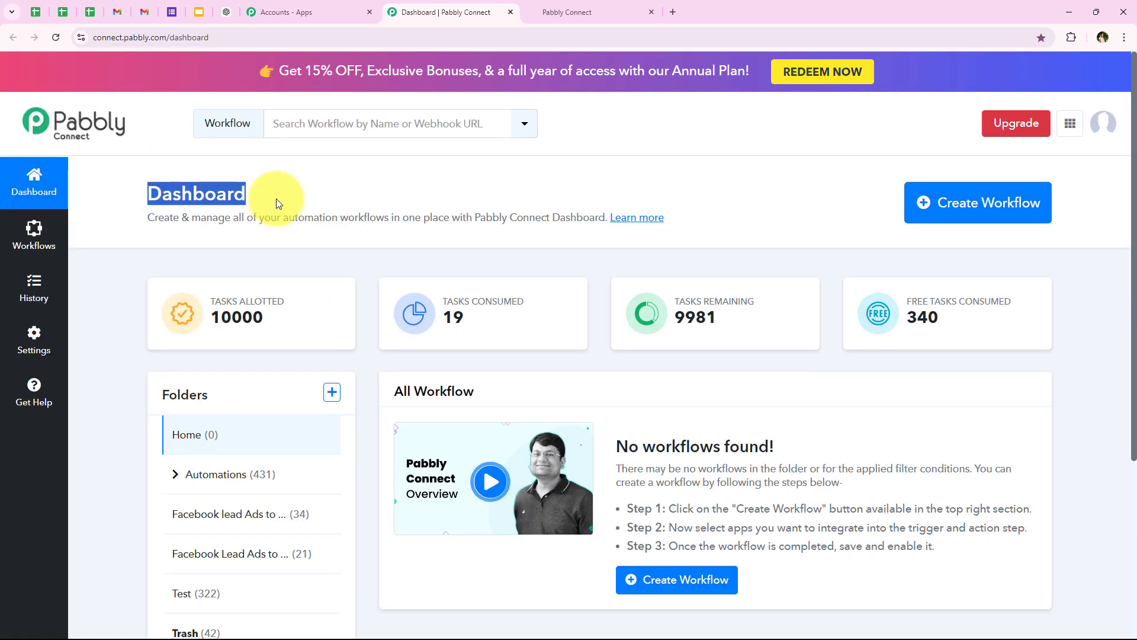
Step: Start a new workflow and place it in the Automations folder
click(928, 204)
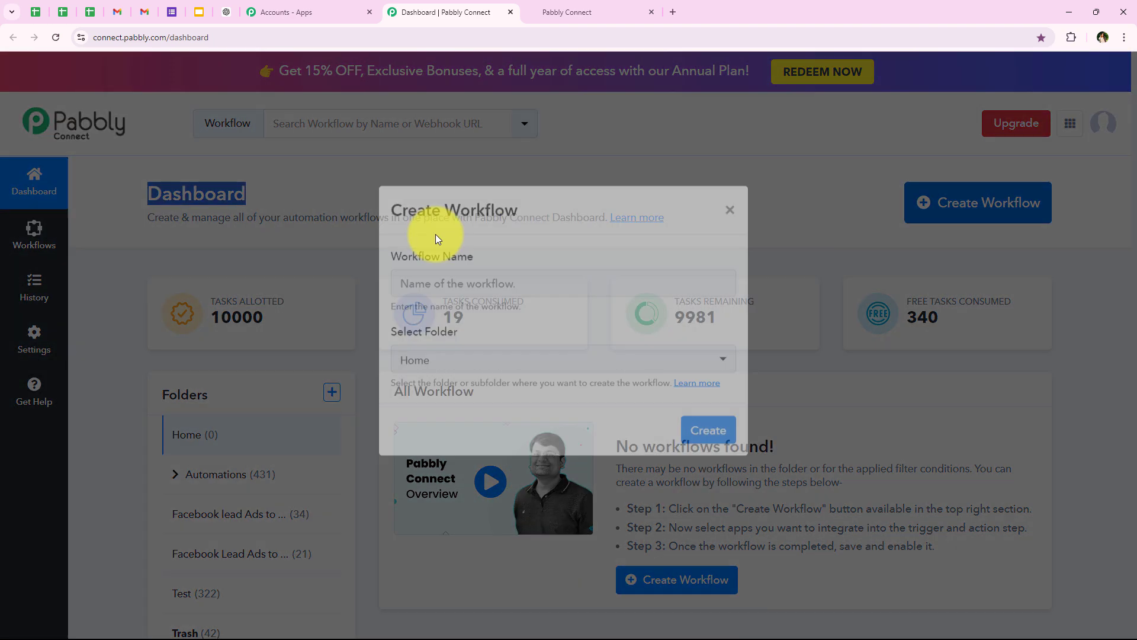
drag(376, 279, 500, 279)
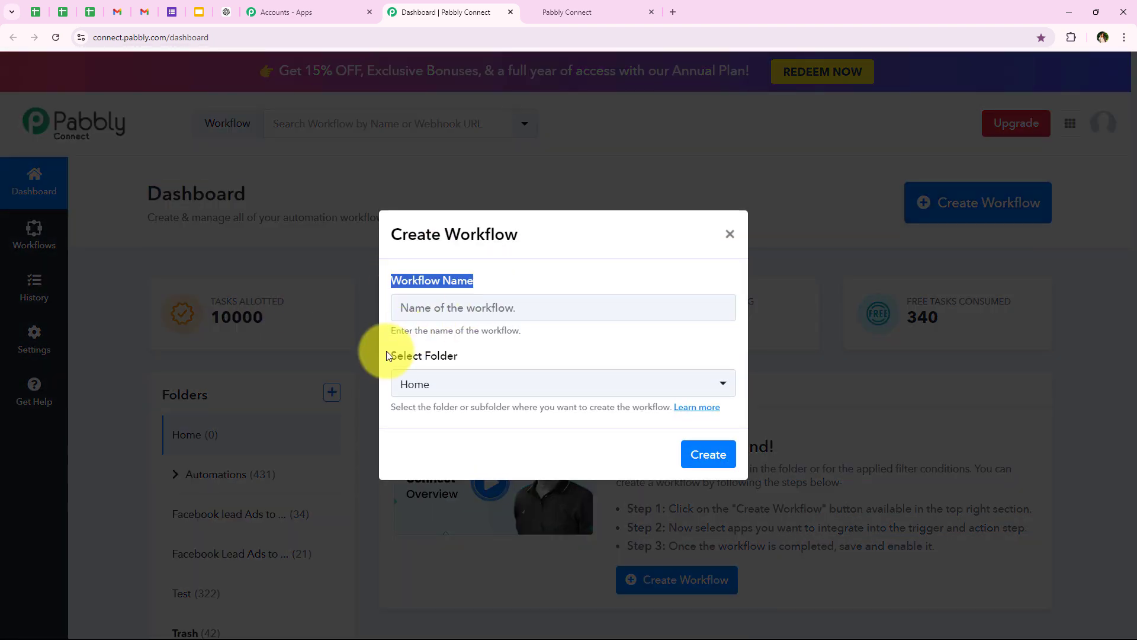
drag(392, 355, 436, 354)
click(413, 387)
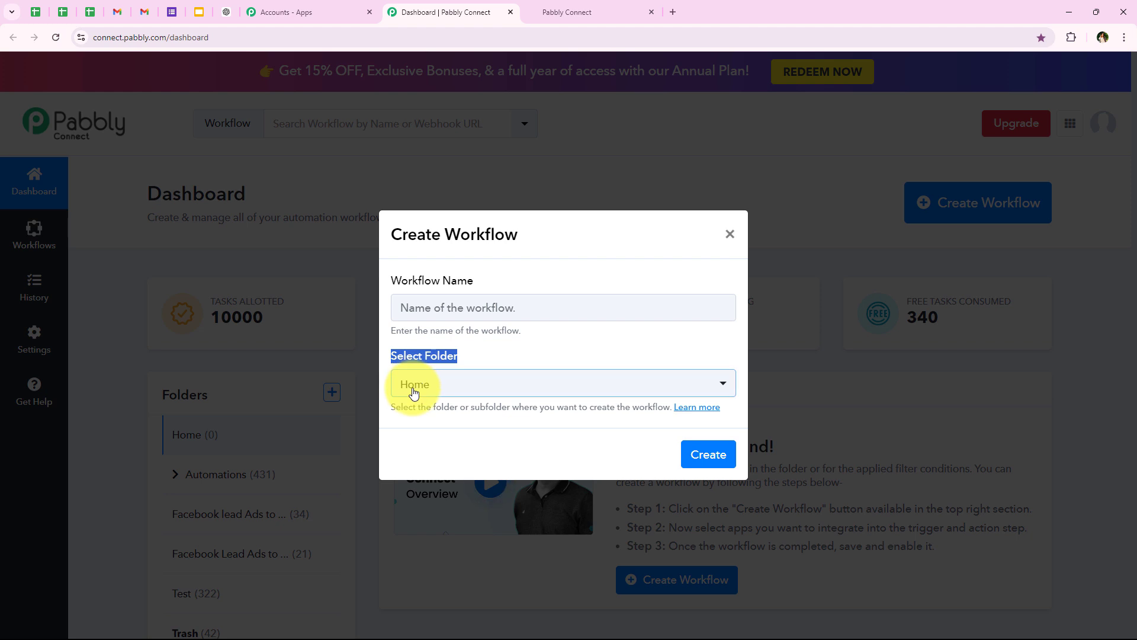
click(414, 389)
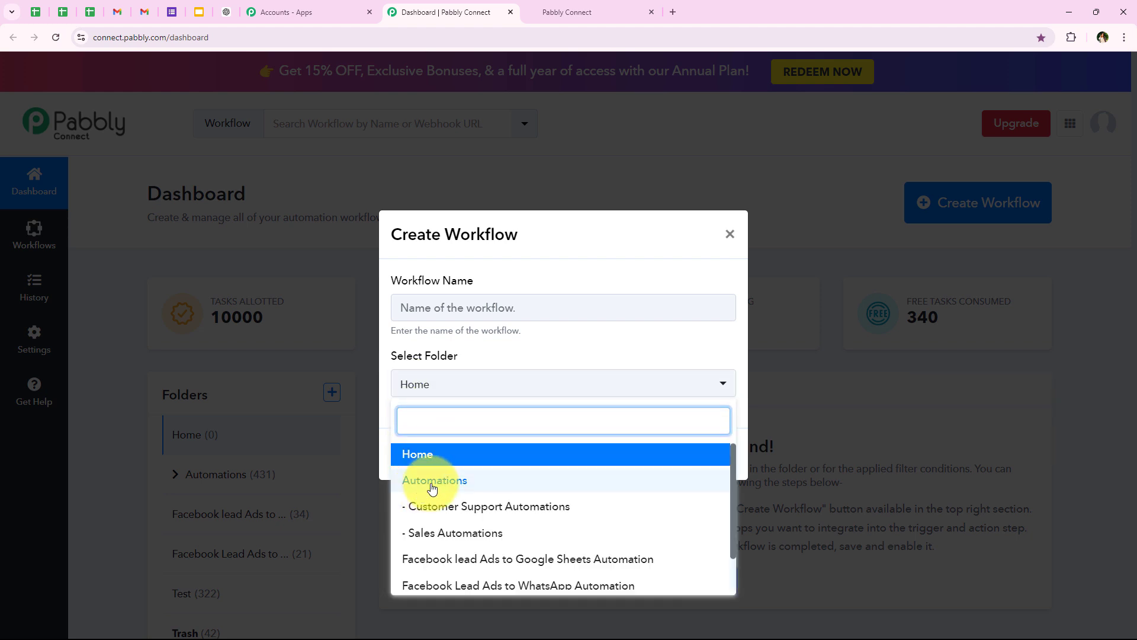
click(697, 489)
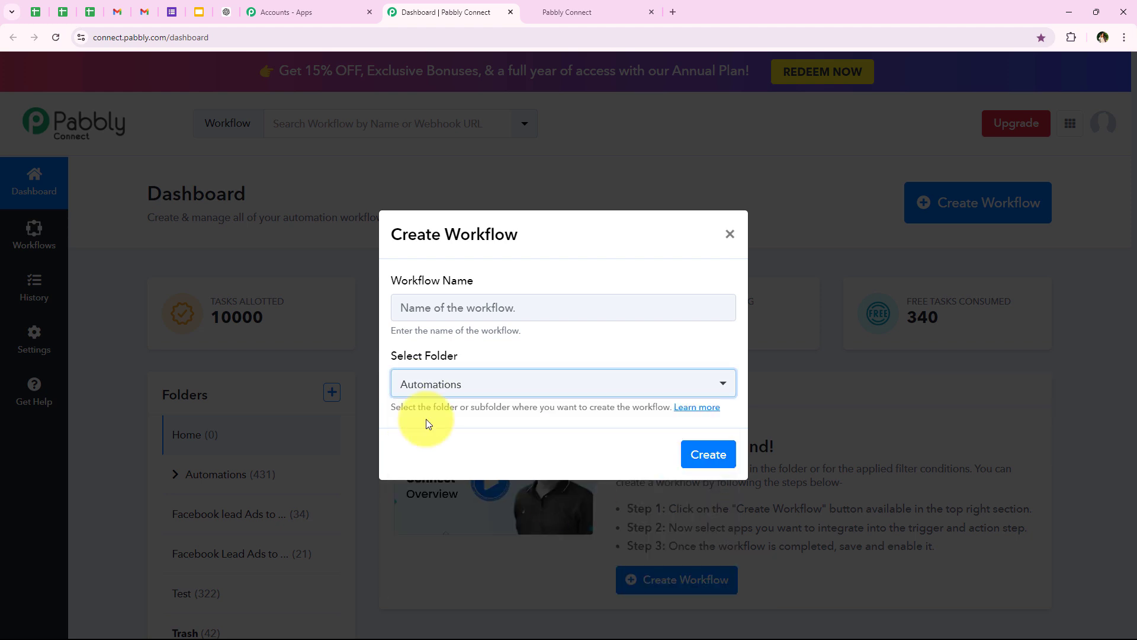
Step: Name the workflow 'How to Create GoHighLevel Contact from Received Emails' and create it
click(419, 306)
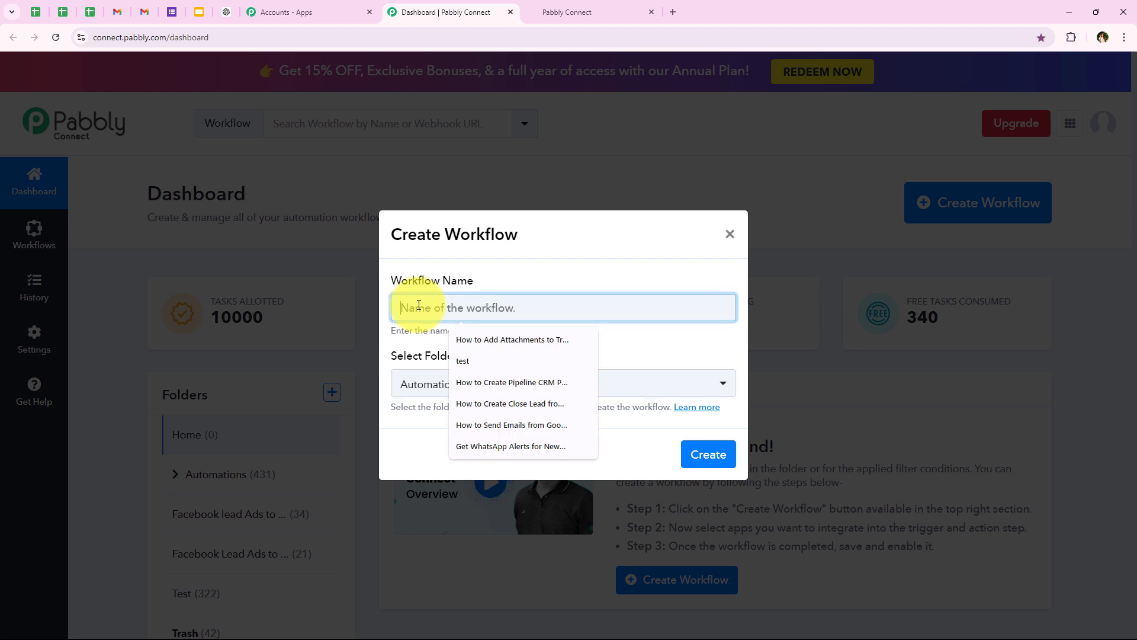
text(How to Create GoHighLevel Contact from Received Emails)
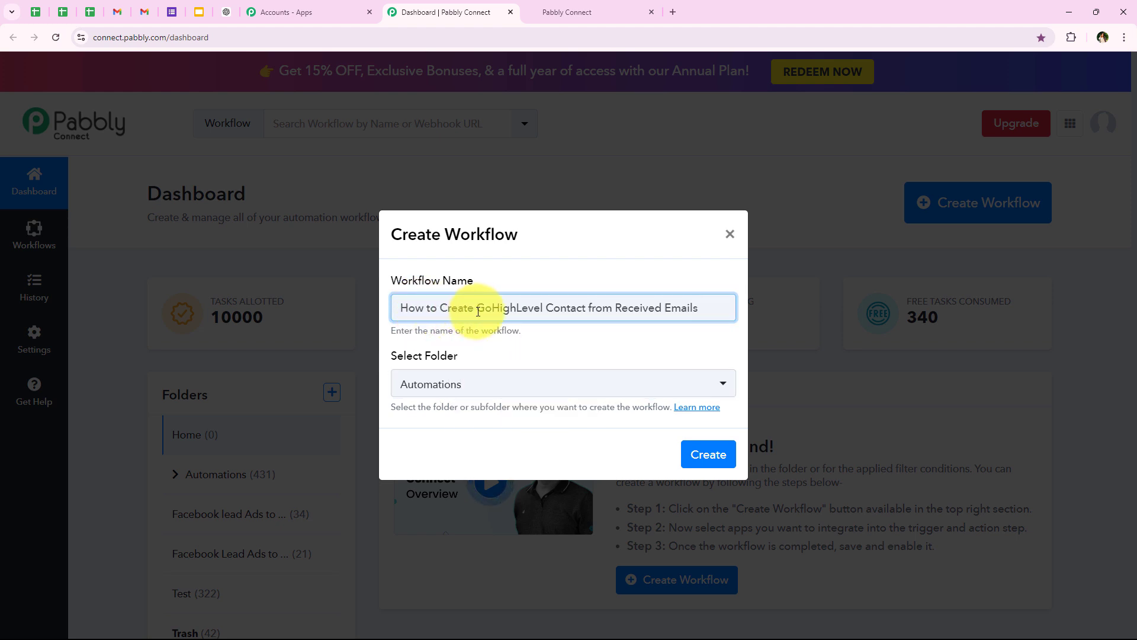
drag(475, 305, 699, 304)
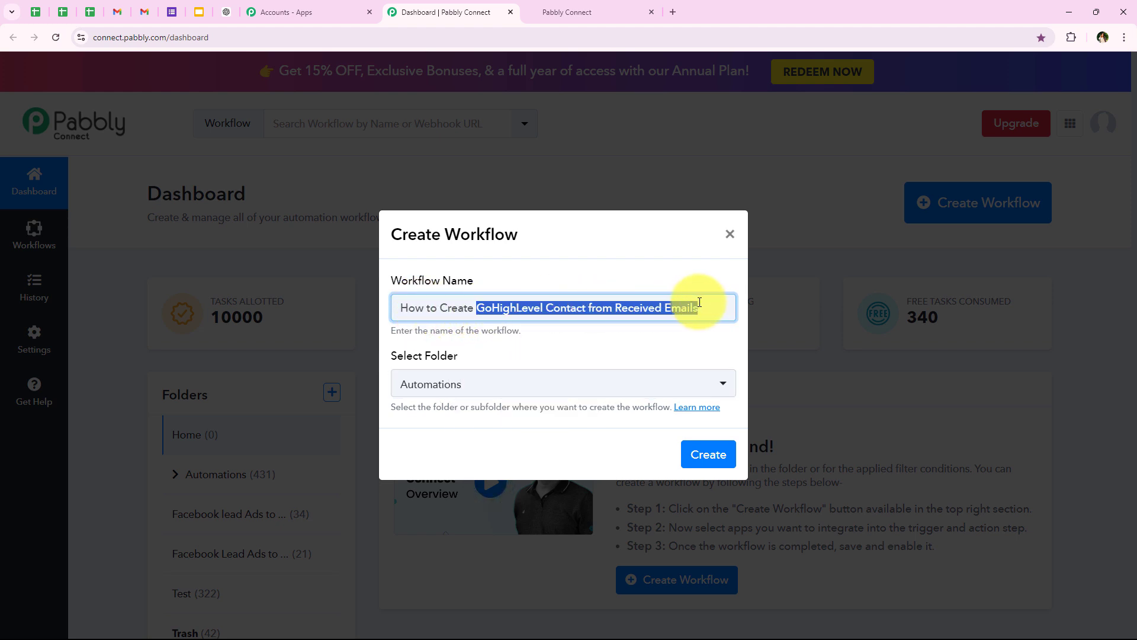
click(723, 454)
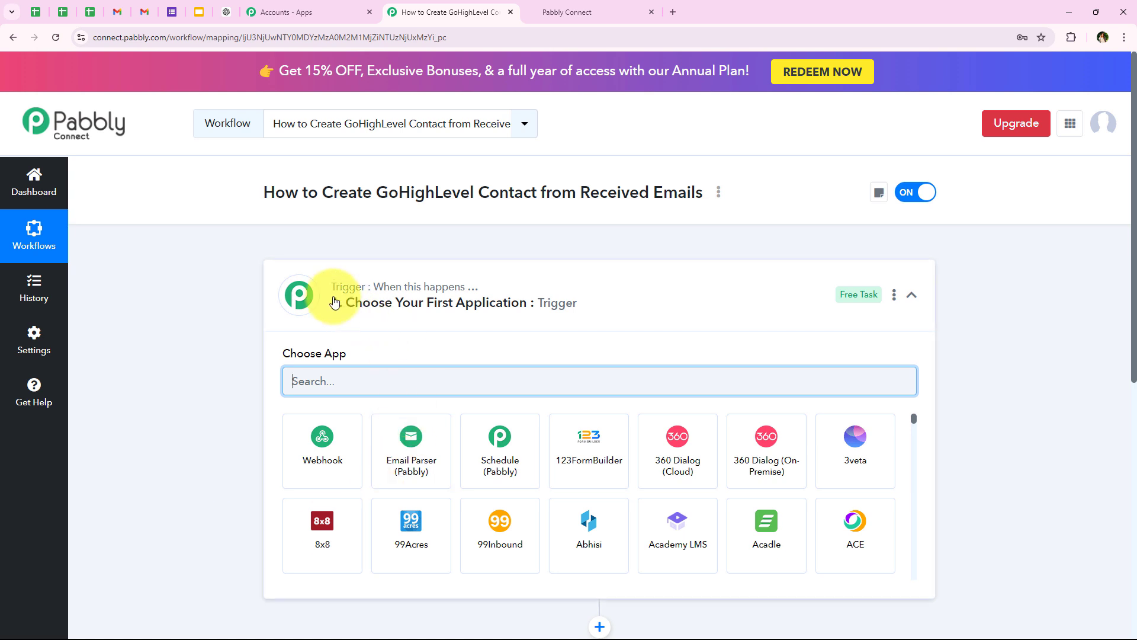
Step: Collapse the trigger step to view both the trigger and action steps
click(298, 294)
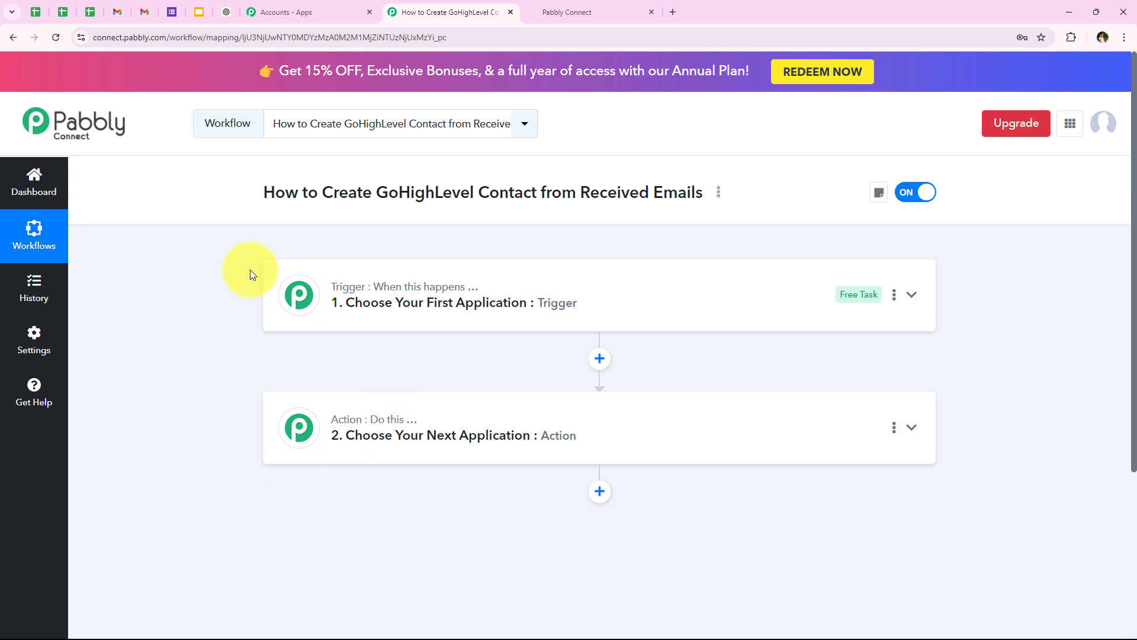
Step: Search 'Email Parser' and choose Email Parser (Pabbly) as the trigger app
click(362, 287)
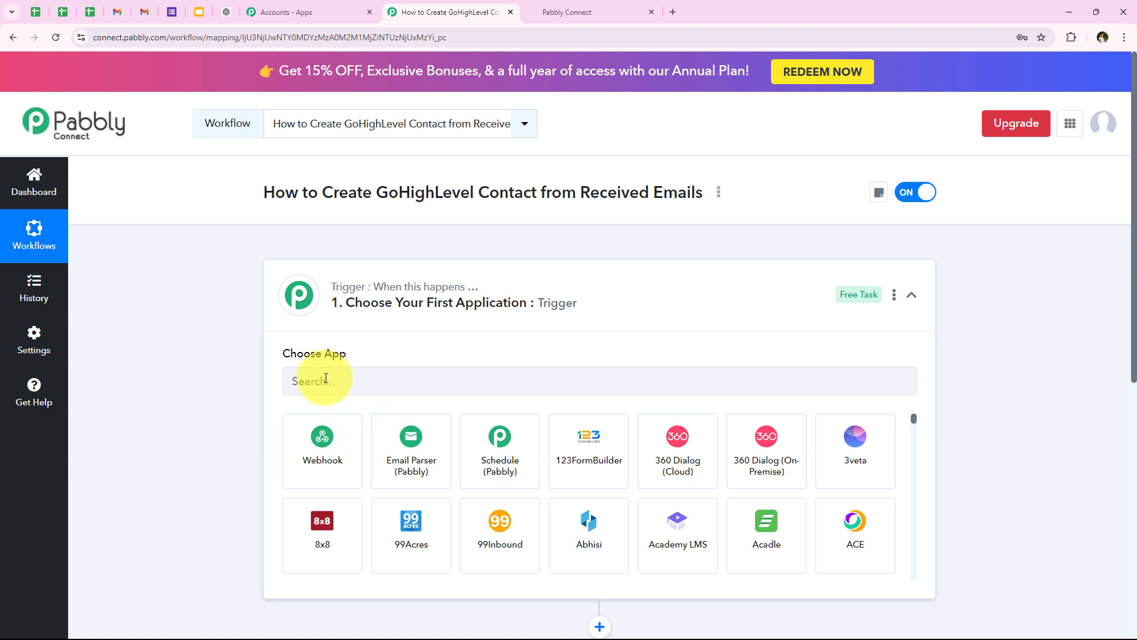
click(326, 380)
text(Email)
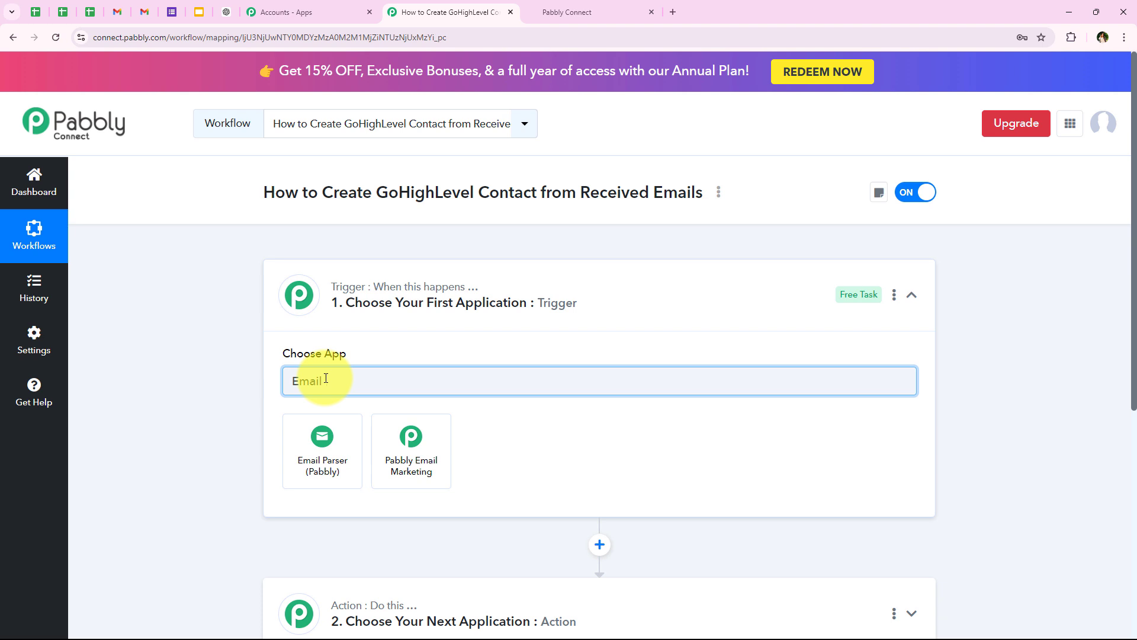
text(P)
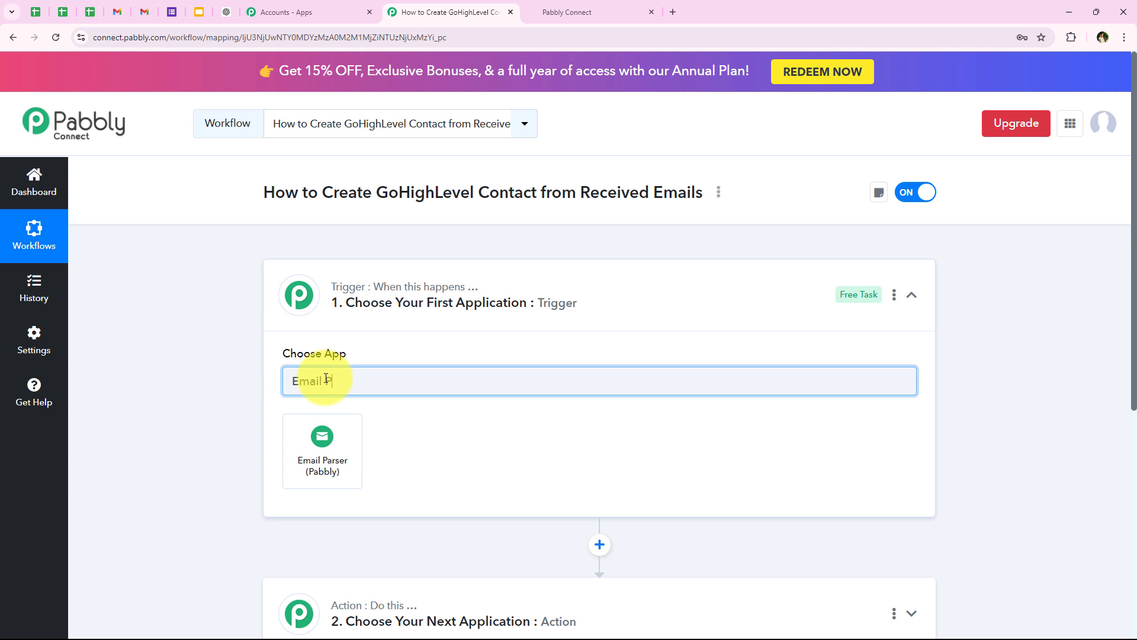
text(arser)
click(332, 421)
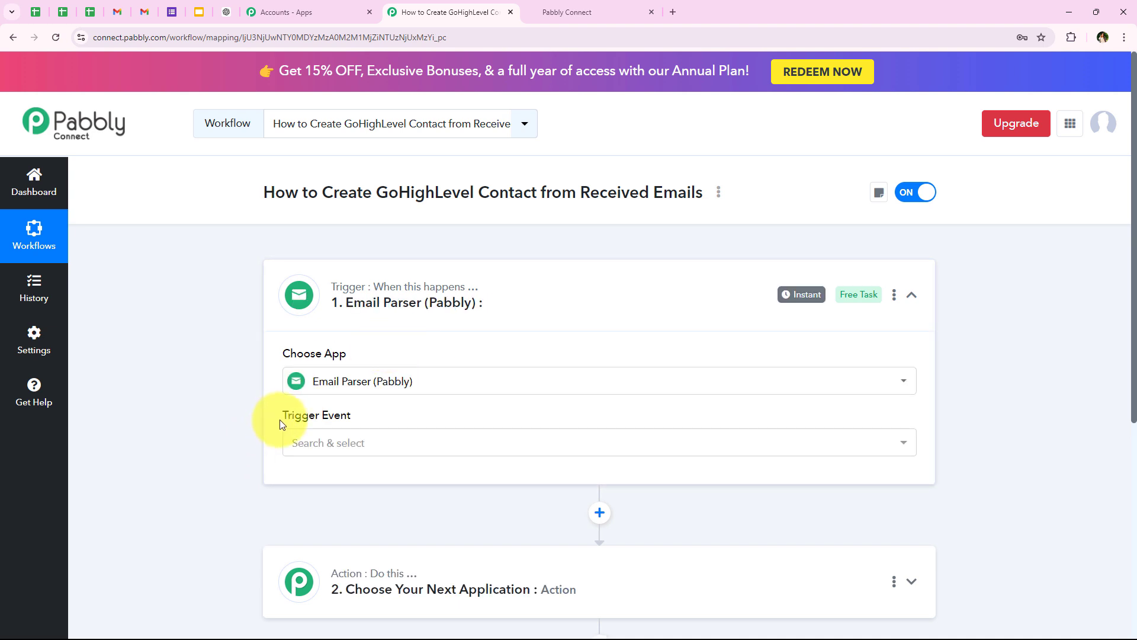
Step: Set the trigger event to New Email
drag(280, 419, 356, 420)
click(358, 457)
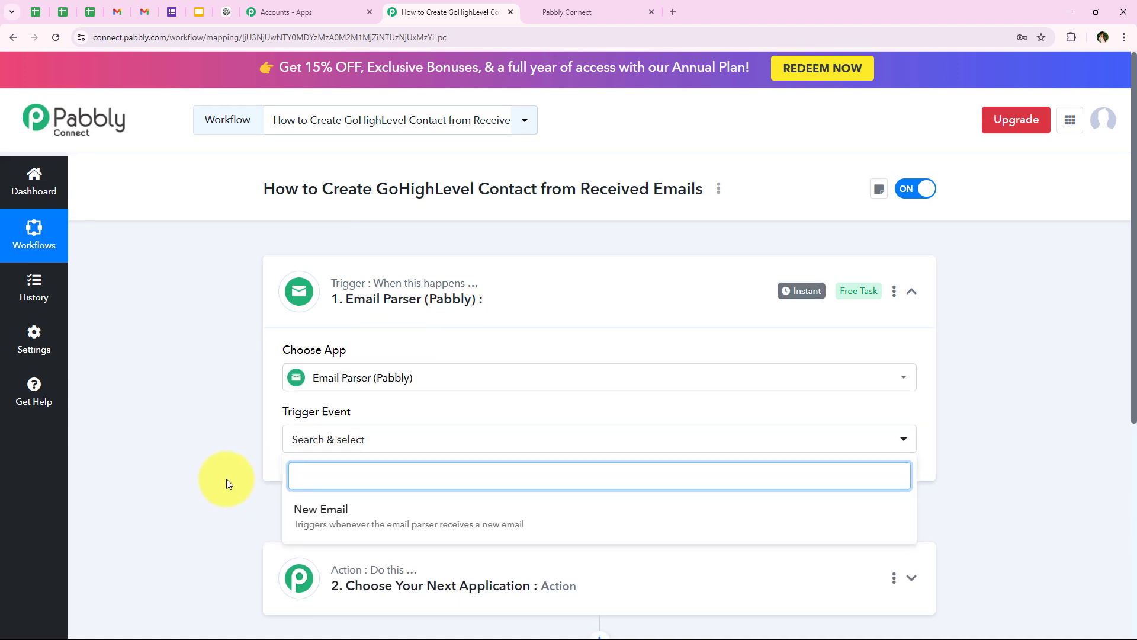
scroll(226, 478, down, 1)
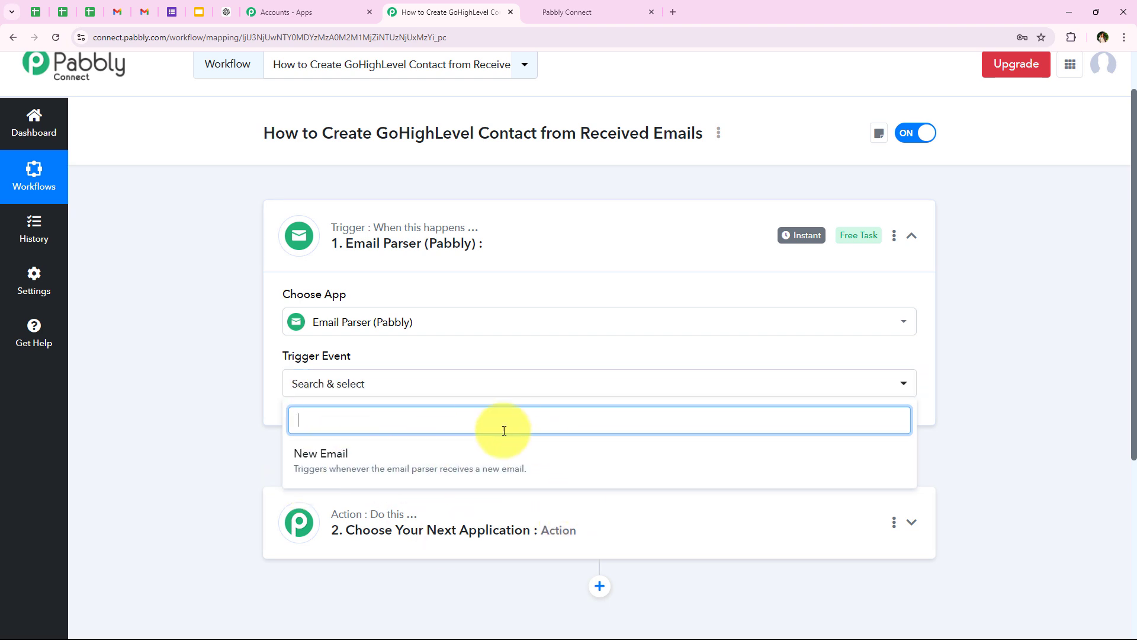
click(467, 451)
Step: Copy the parser email address and switch to the Gmail inbox
scroll(533, 330, down, 1)
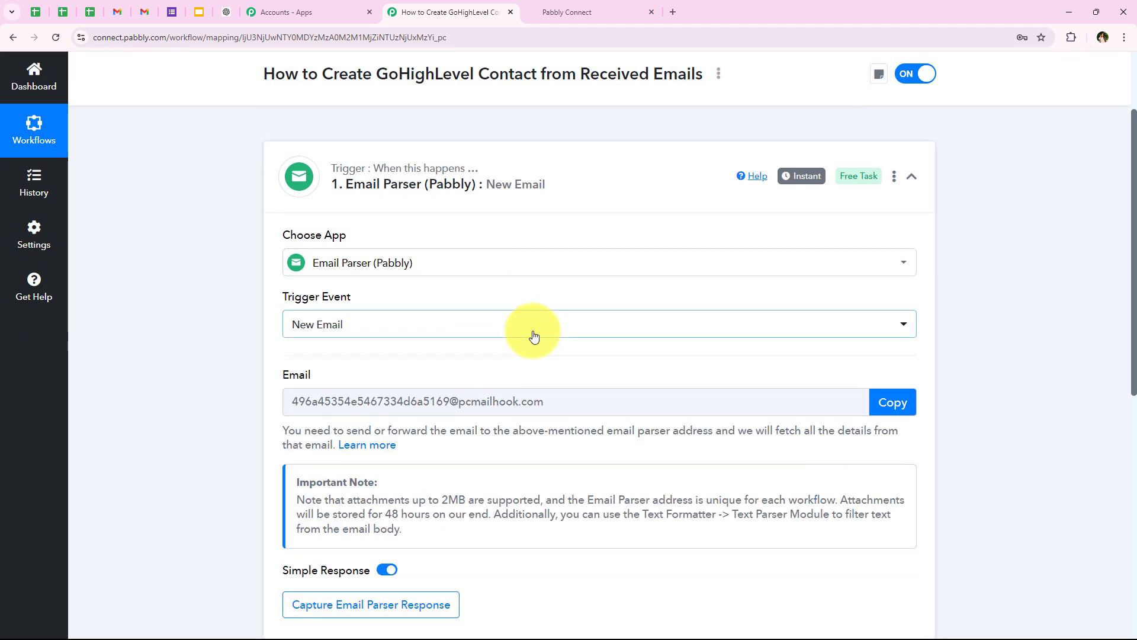
drag(283, 318, 330, 318)
click(329, 318)
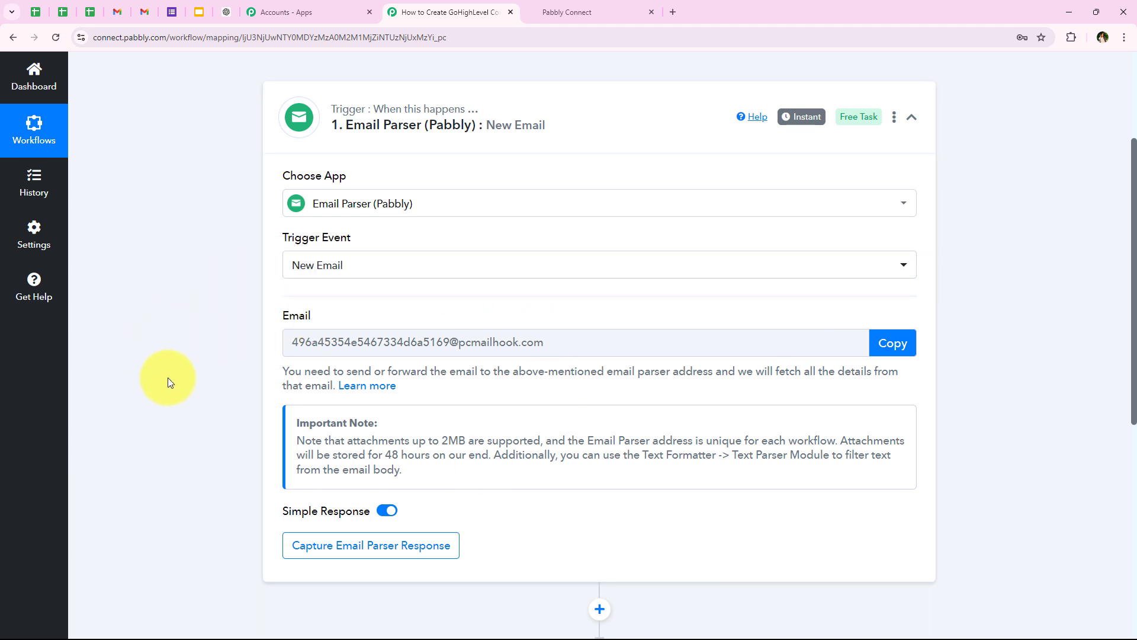
scroll(312, 289, up, 2)
scroll(318, 289, down, 2)
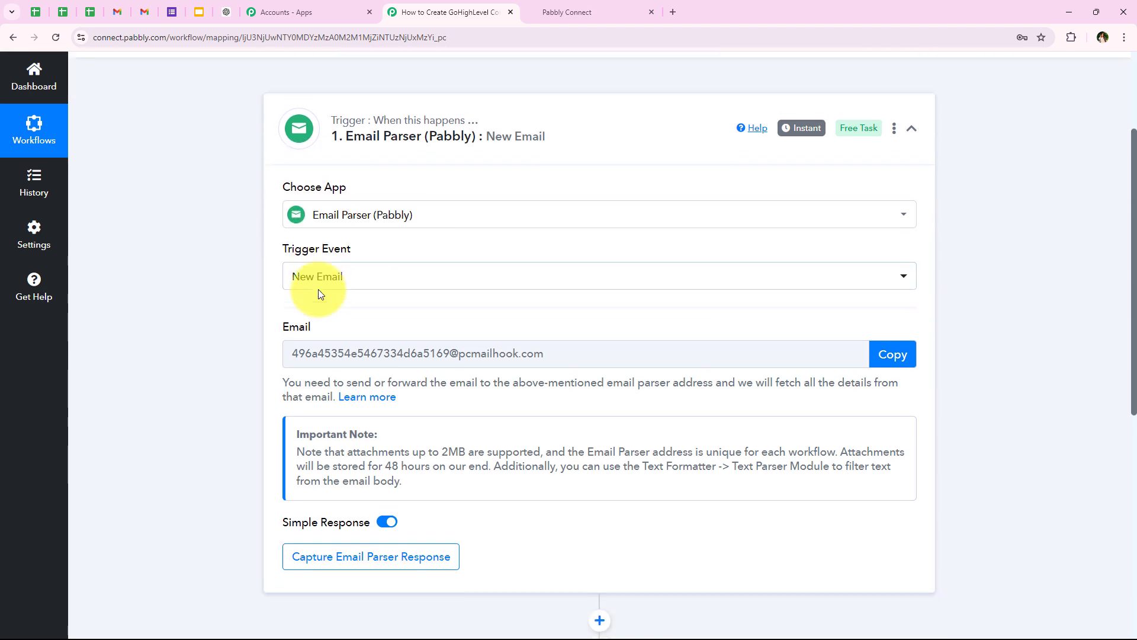
click(893, 343)
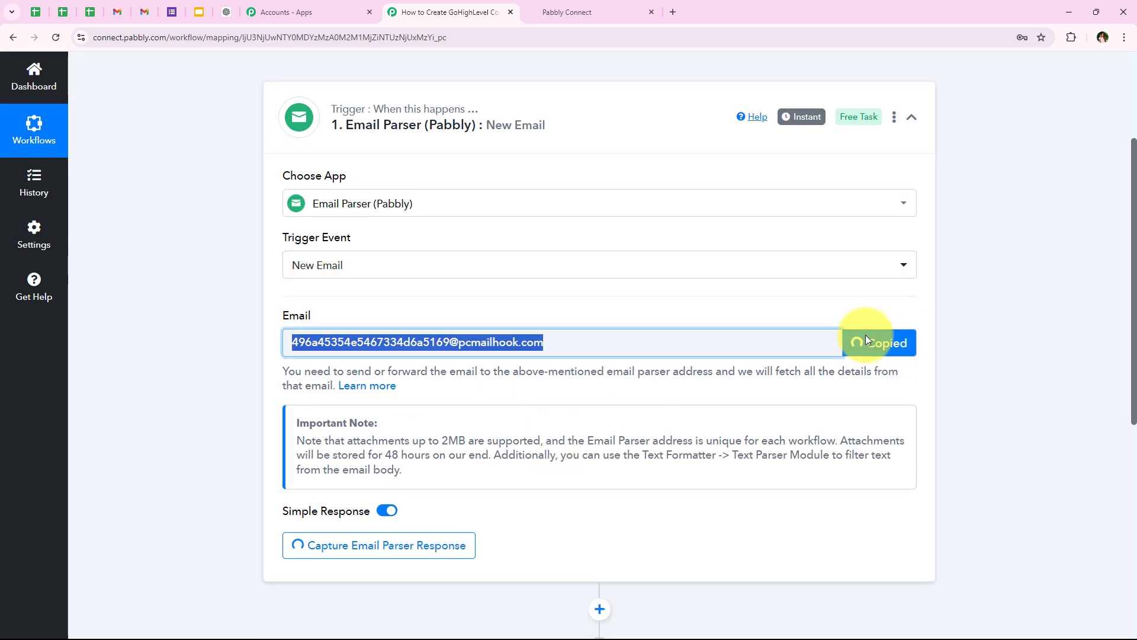
click(119, 7)
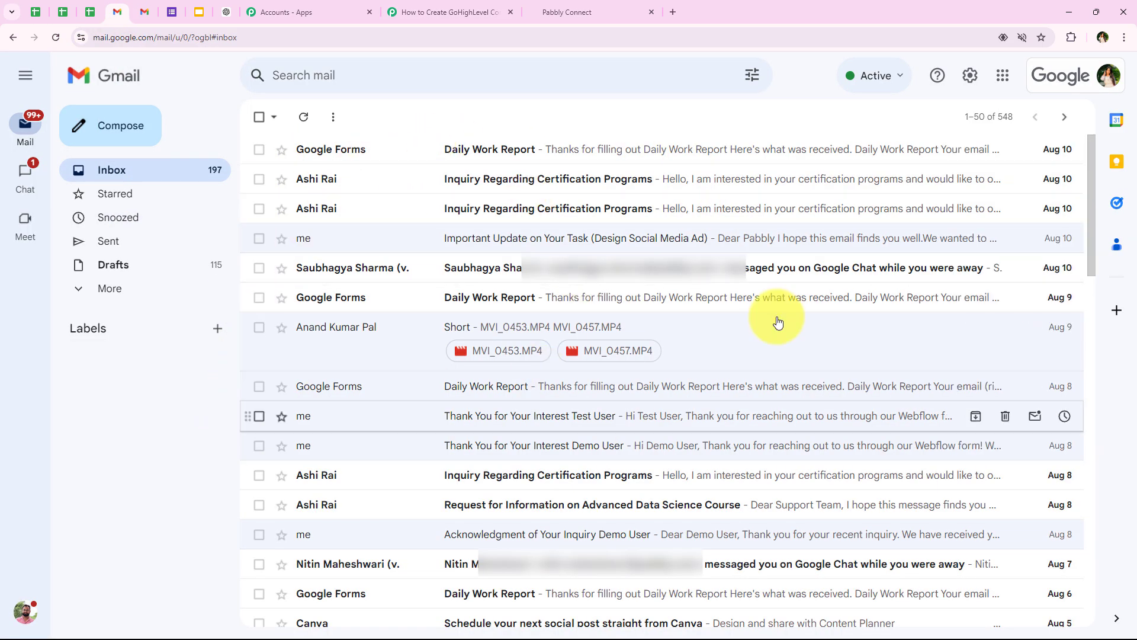
Step: Open Gmail's full settings on the Forwarding and POP/IMAP tab
click(1061, 78)
click(980, 77)
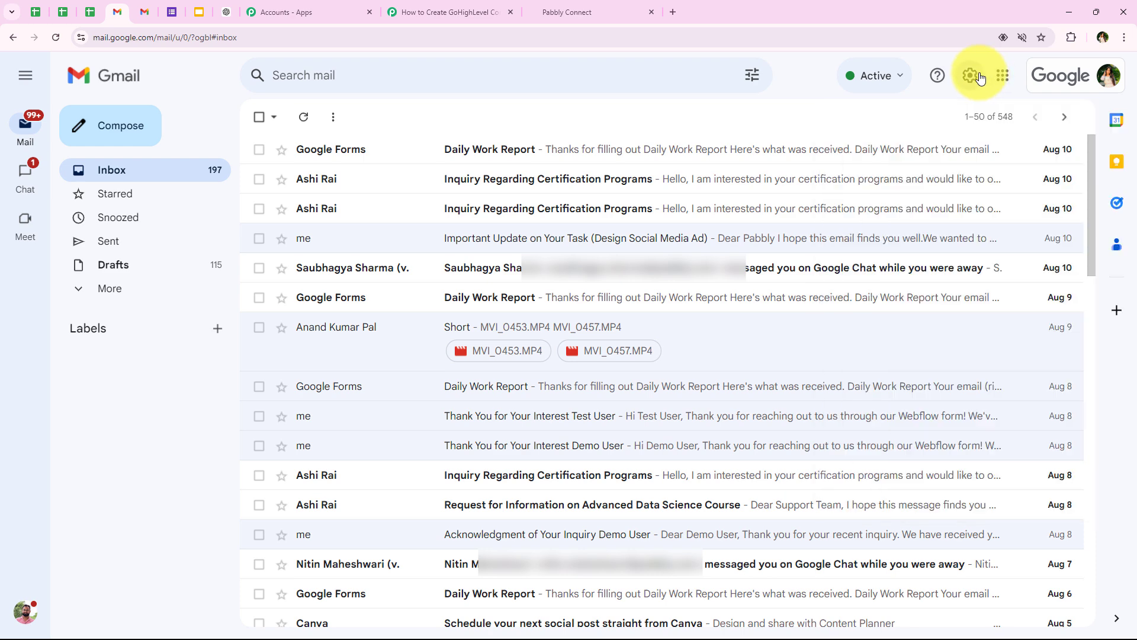
click(980, 77)
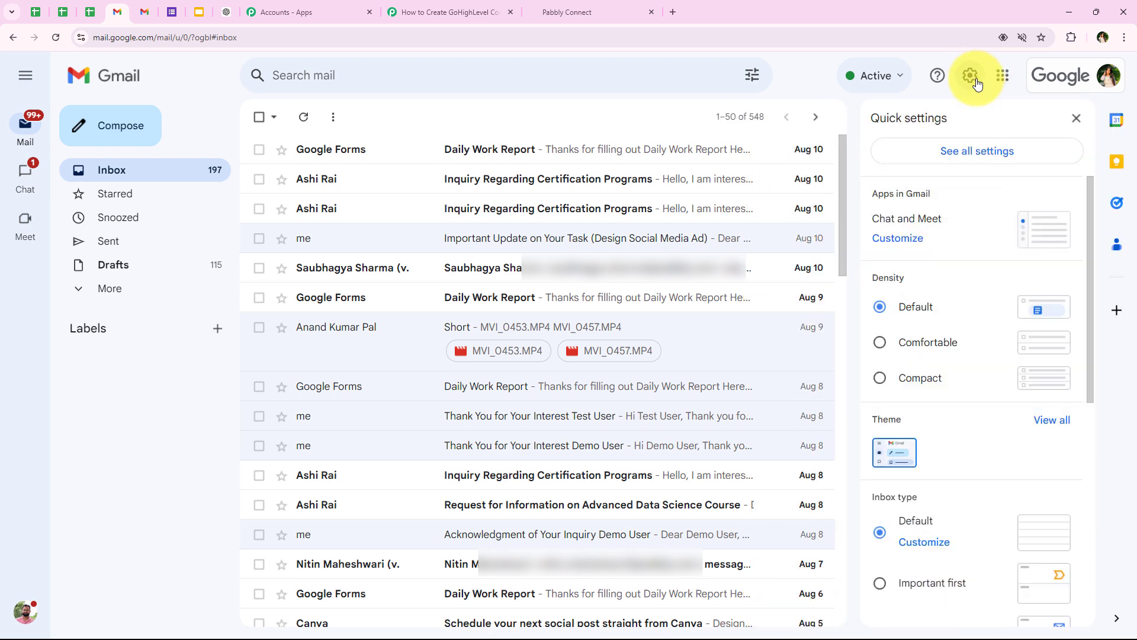
click(955, 152)
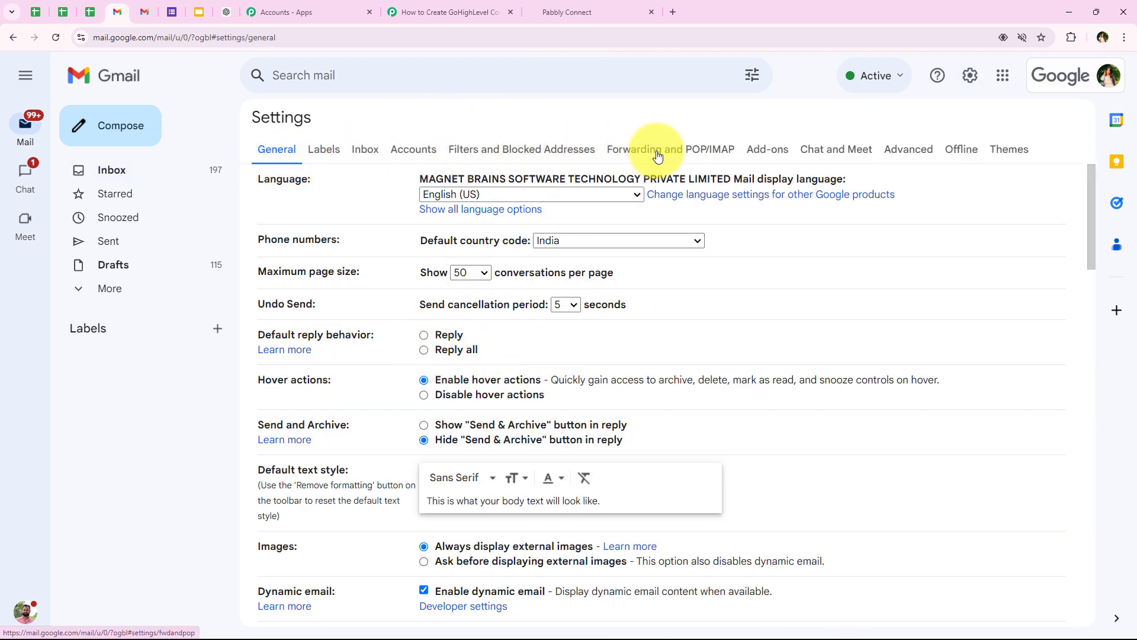
click(696, 153)
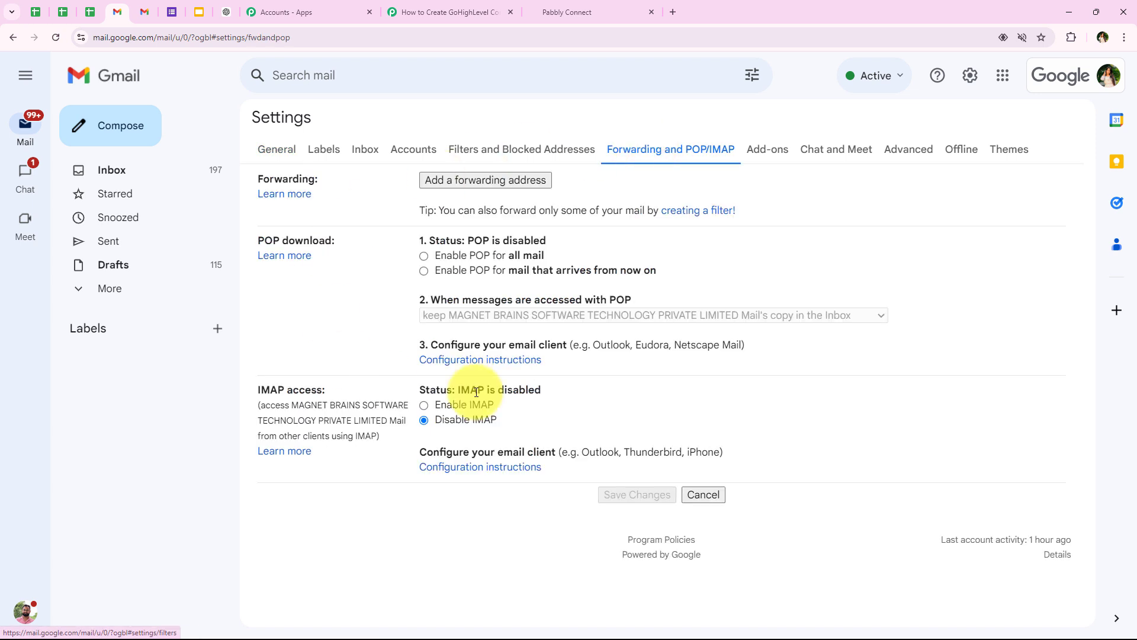
drag(255, 174, 353, 180)
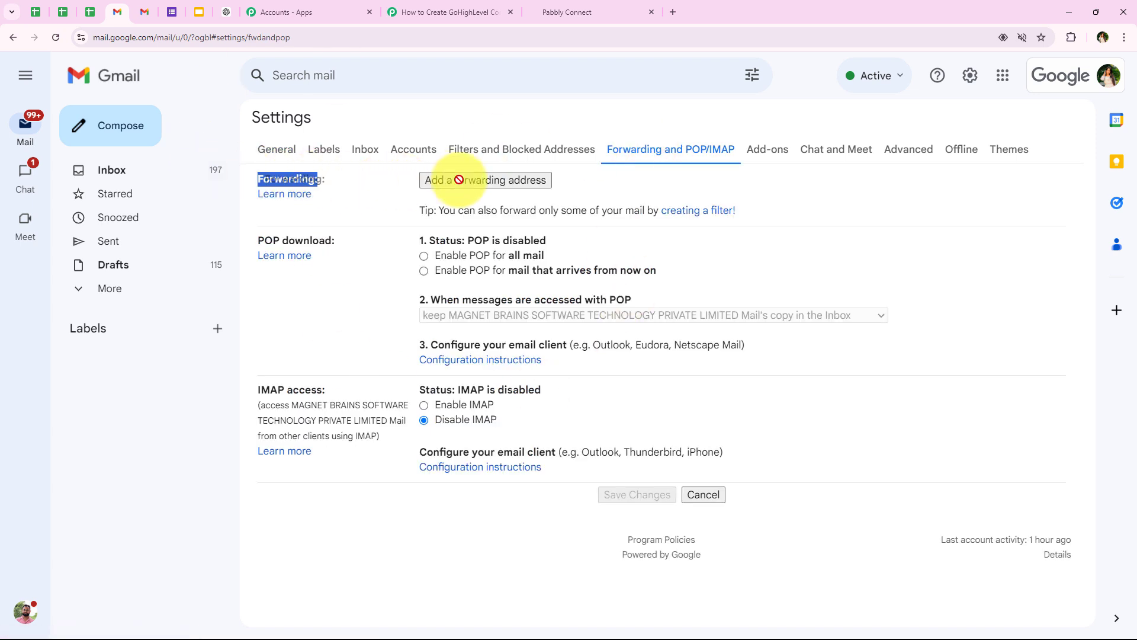
Step: Add the pasted Pabbly parser address as a Gmail forwarding address, proceeding and acknowledging the confirmation notice
click(546, 178)
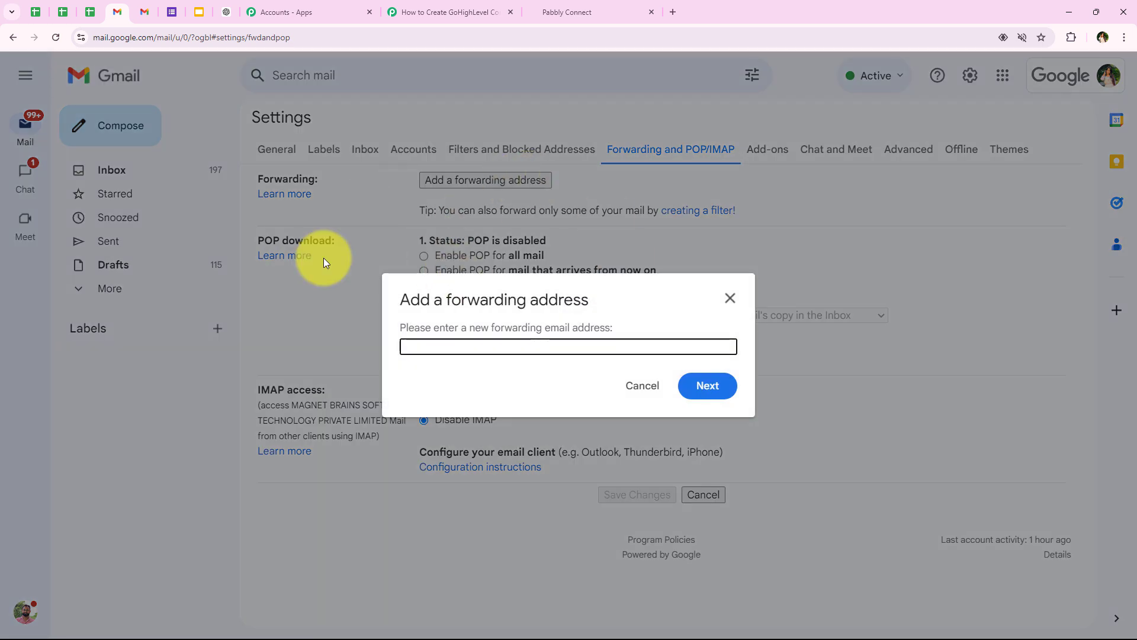
right_click(445, 353)
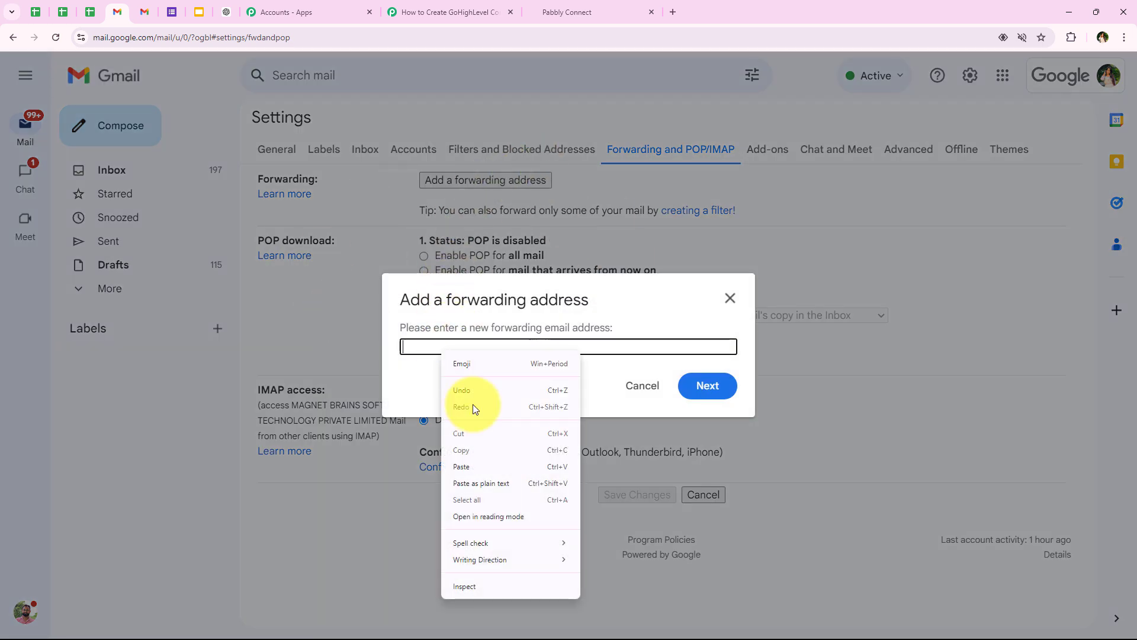
click(475, 462)
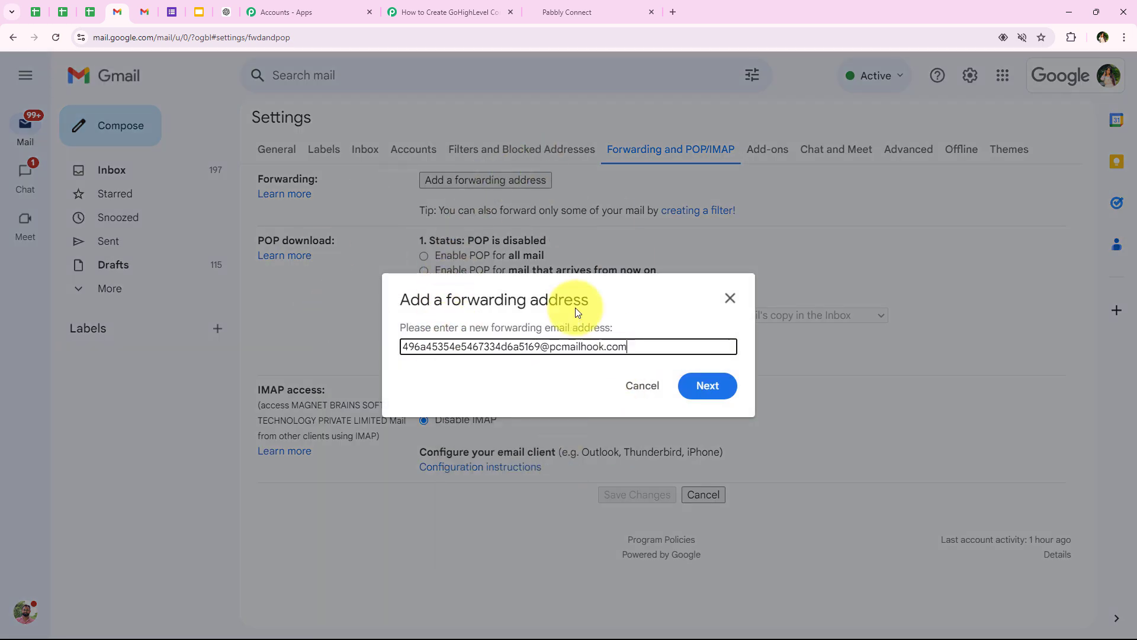
click(701, 385)
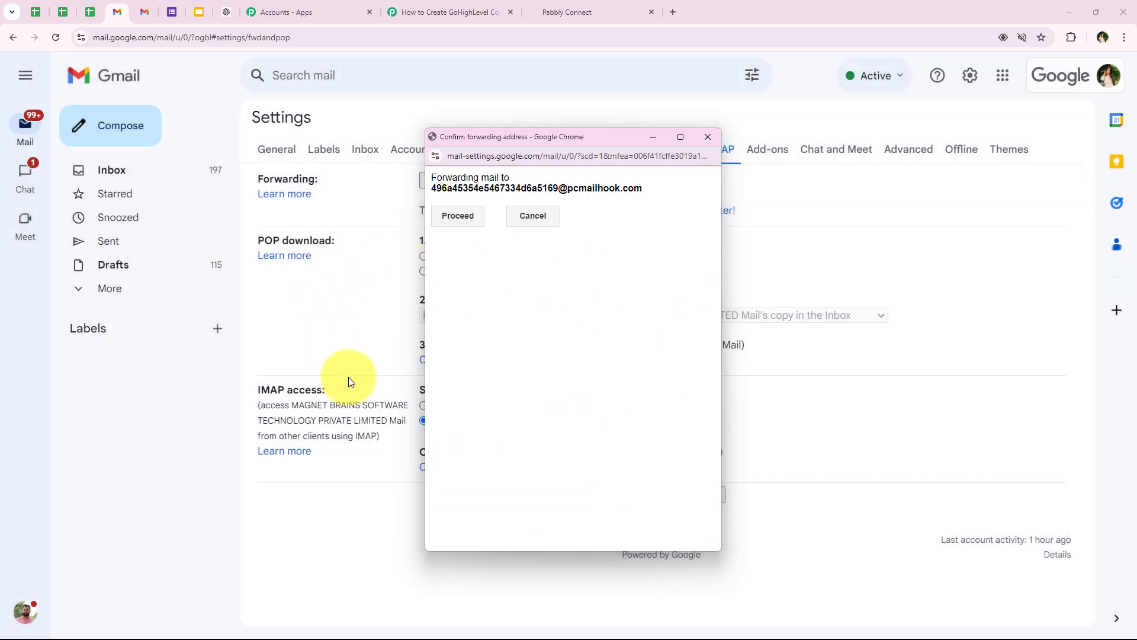
drag(428, 178, 510, 179)
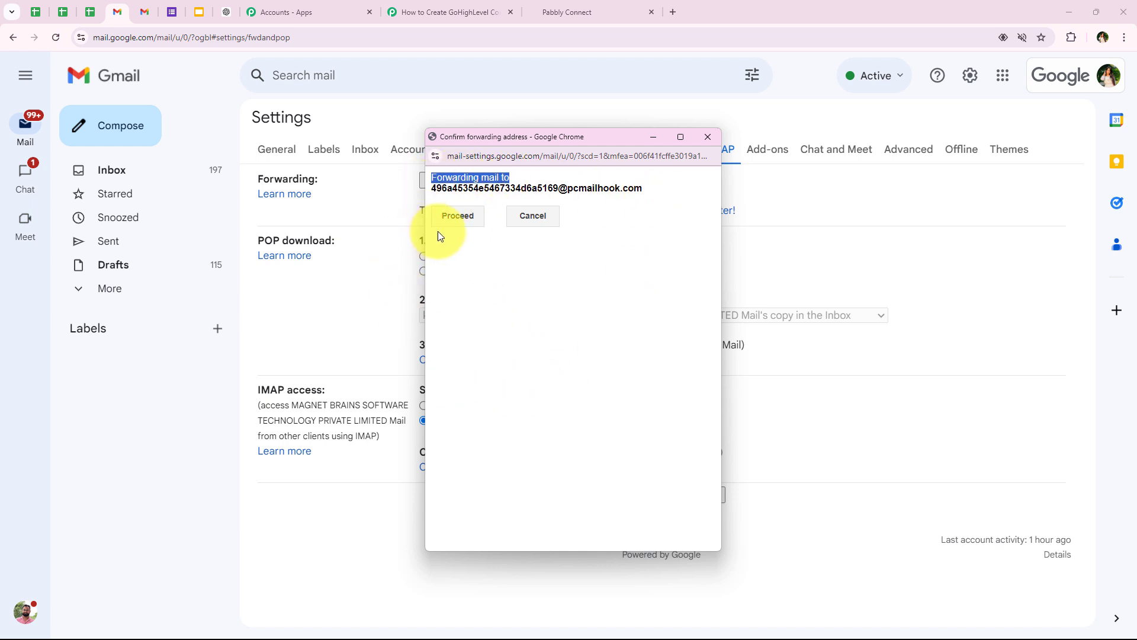
click(457, 223)
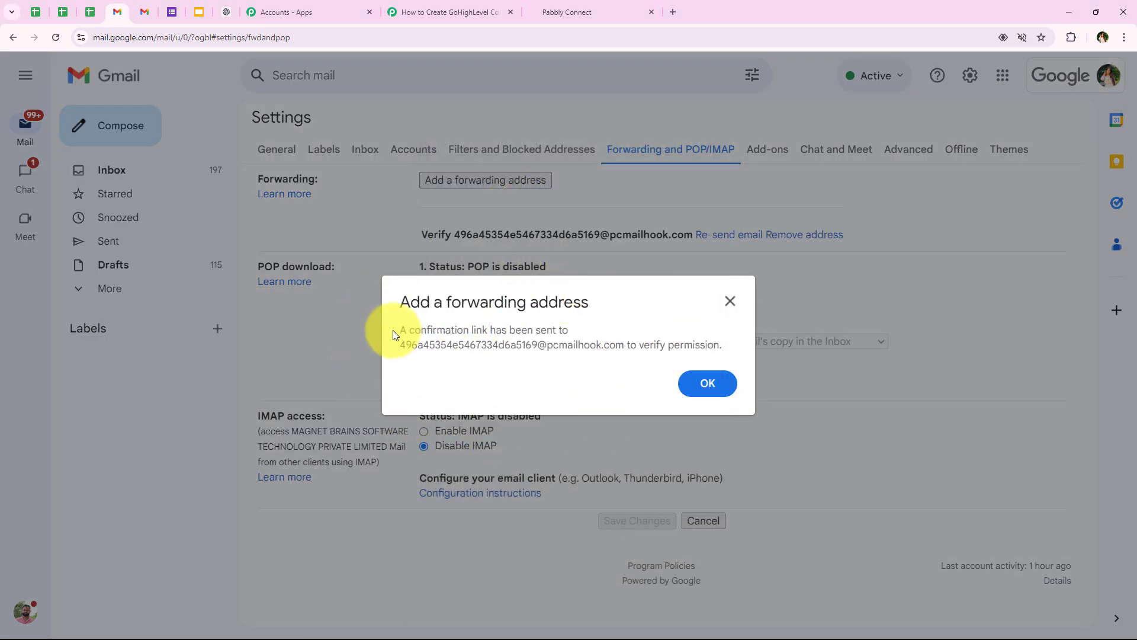
drag(398, 329, 491, 333)
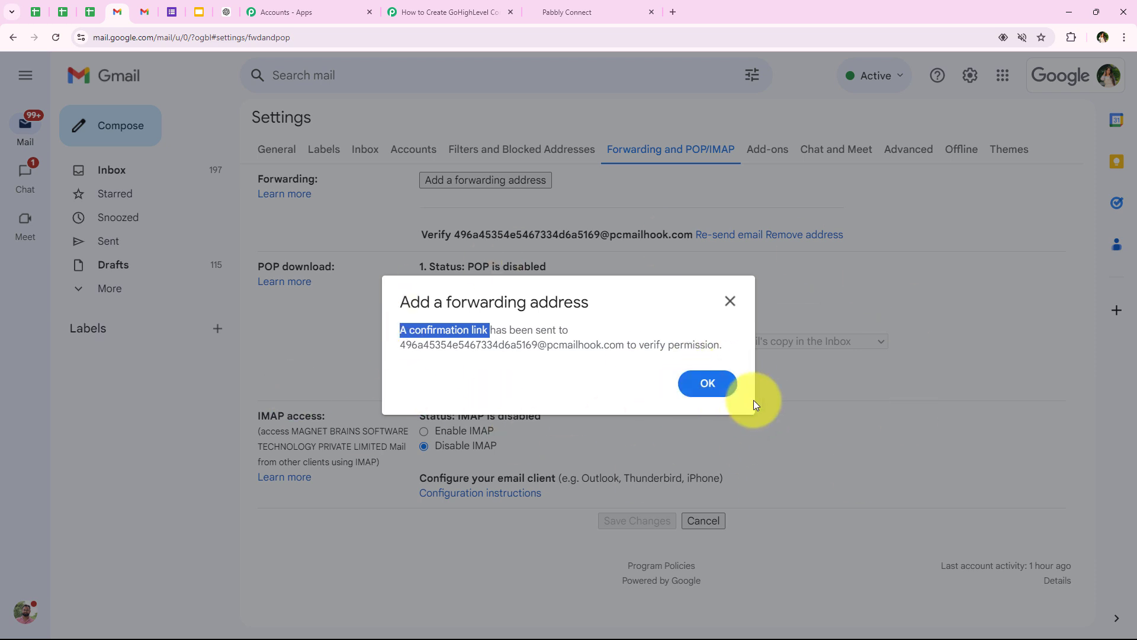
click(723, 385)
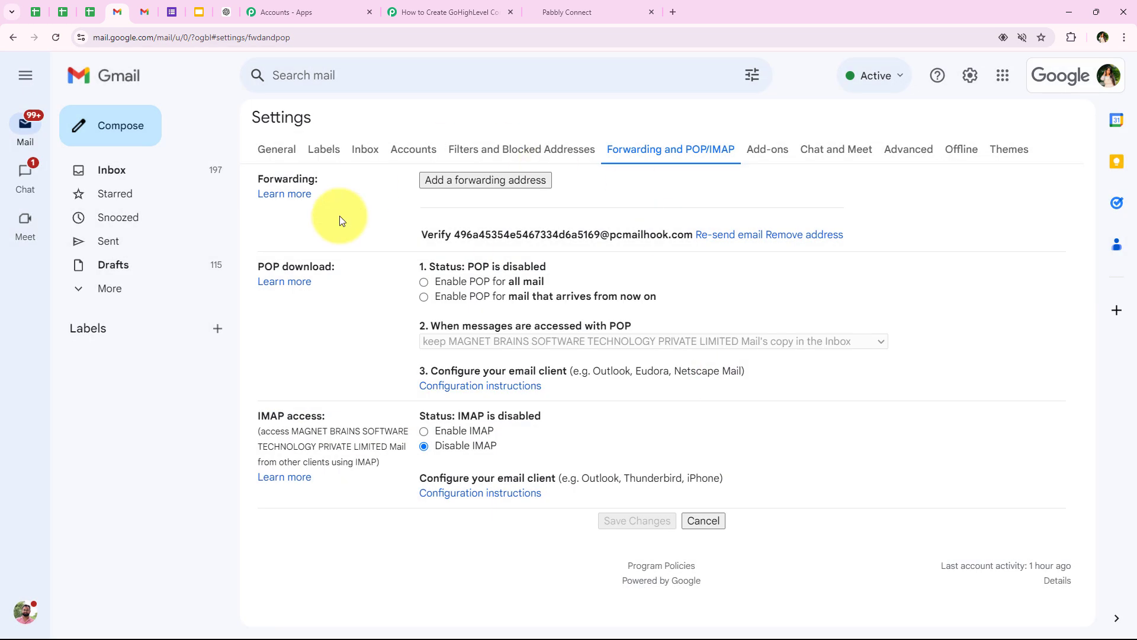
click(406, 6)
Step: Browse the captured response fields down to Body Text
scroll(261, 219, down, 3)
scroll(261, 219, down, 6)
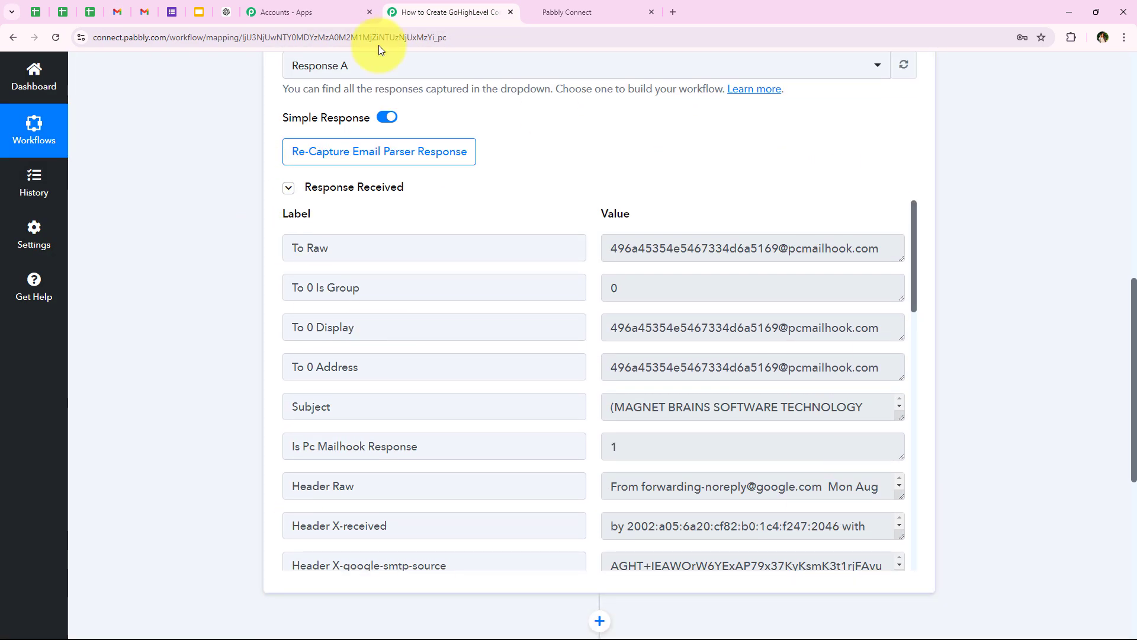
scroll(278, 287, up, 1)
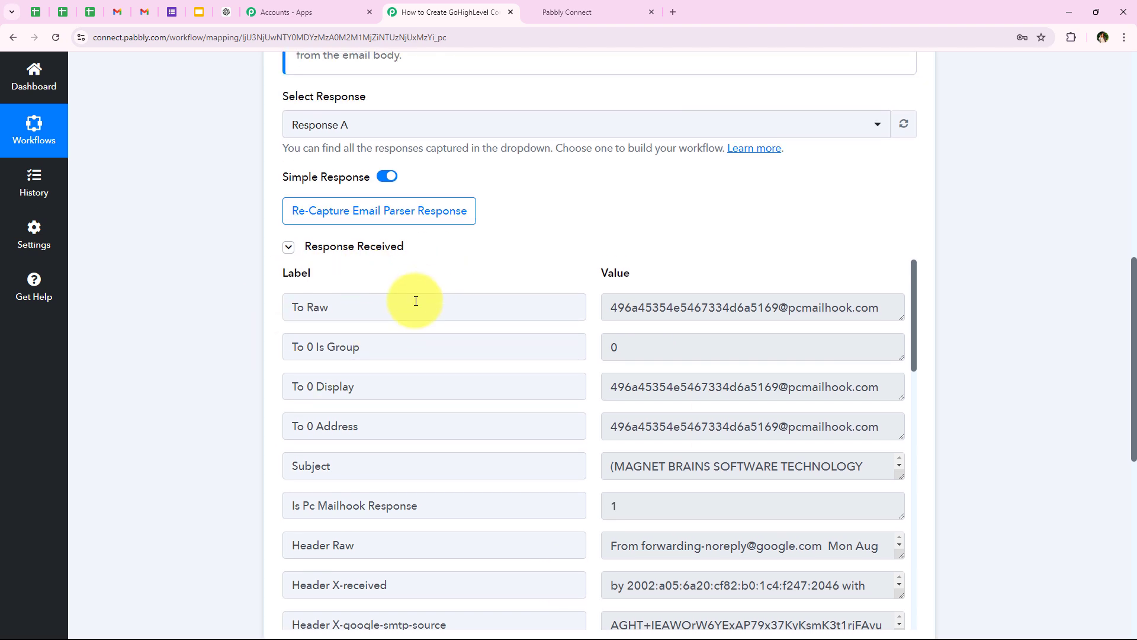
click(341, 132)
scroll(602, 228, down, 1)
click(161, 158)
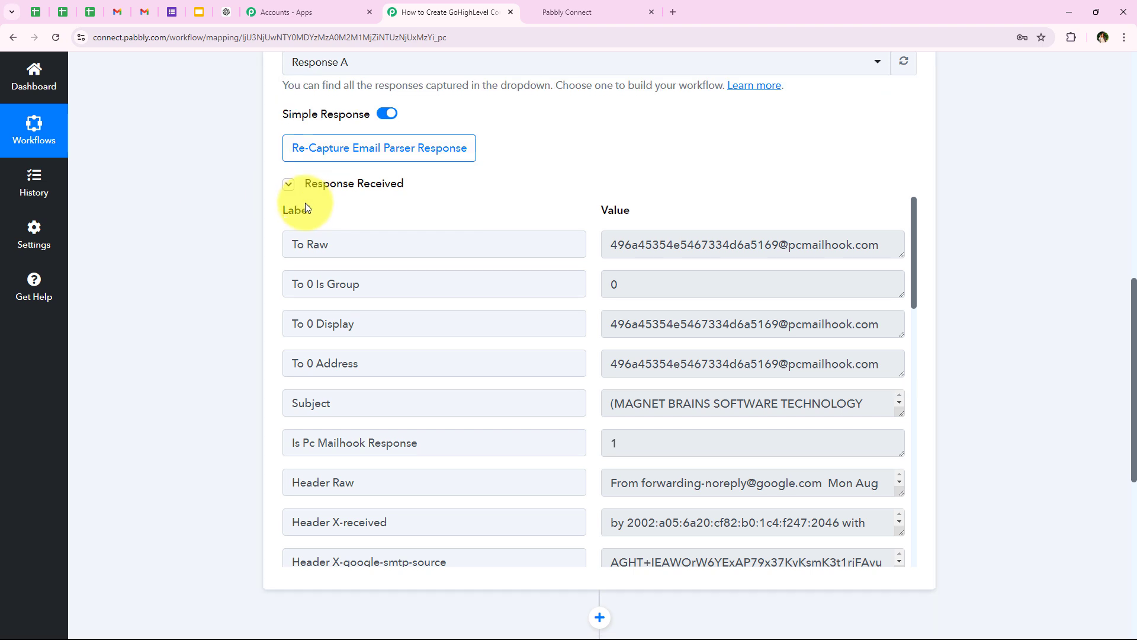
scroll(414, 289, down, 5)
scroll(449, 289, down, 6)
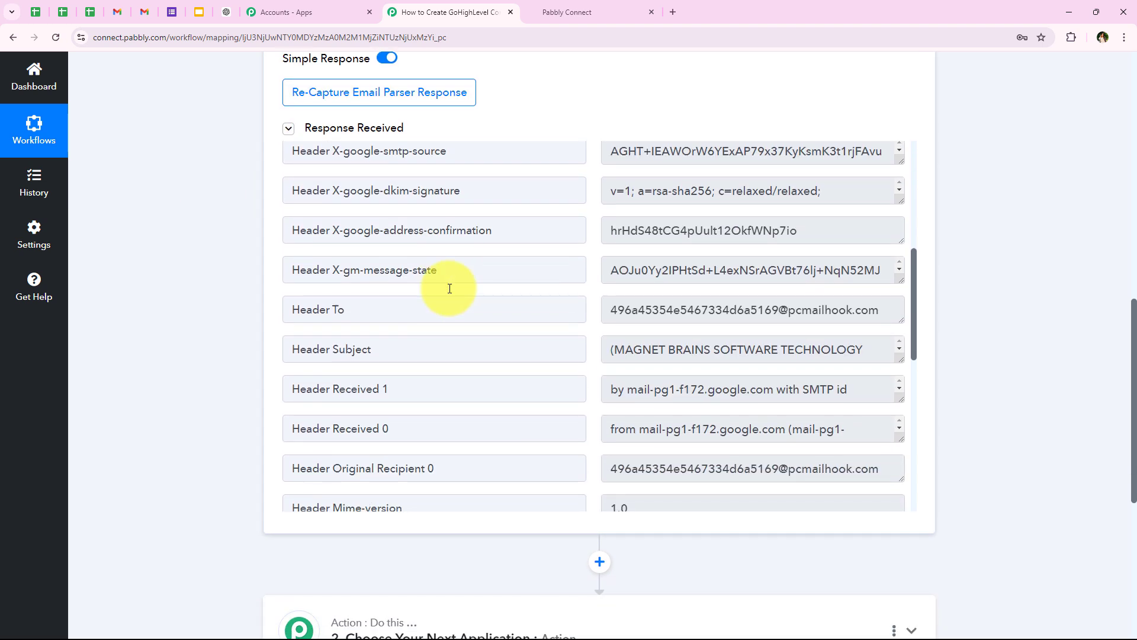
scroll(472, 273, down, 6)
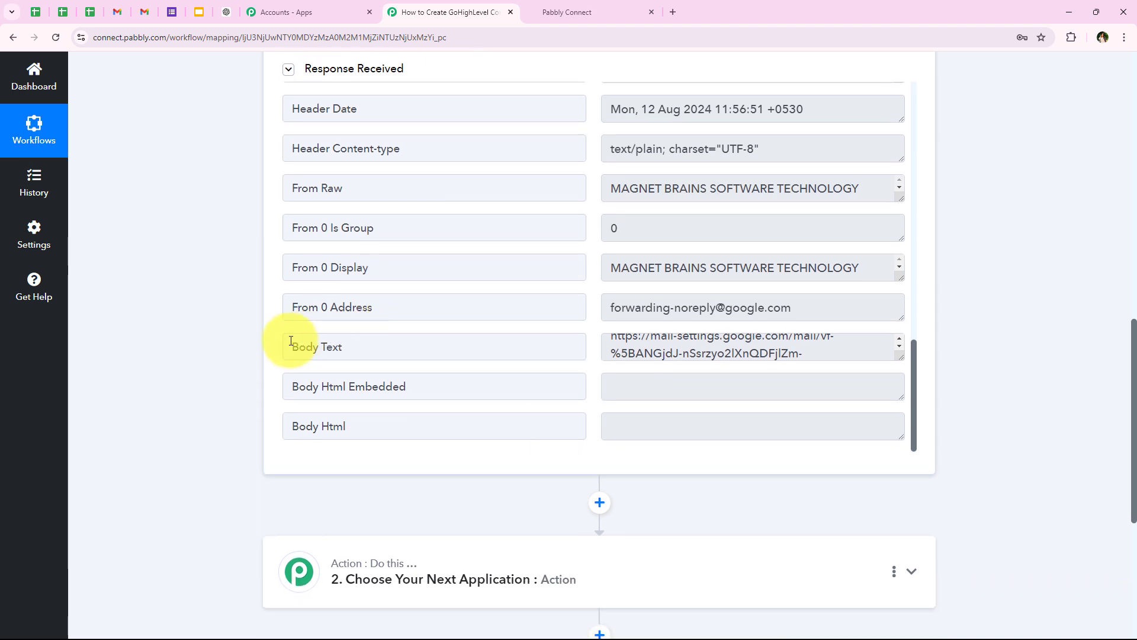
Step: Enlarge the Body Text value and select the mail-settings.google.com confirmation link
click(291, 341)
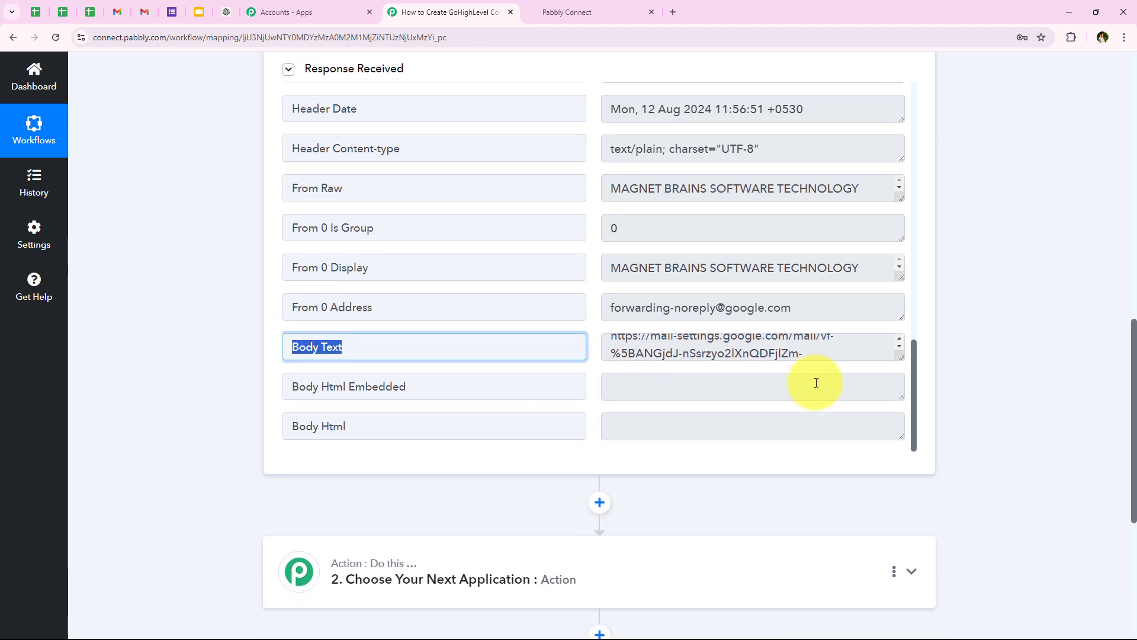
drag(903, 358, 900, 429)
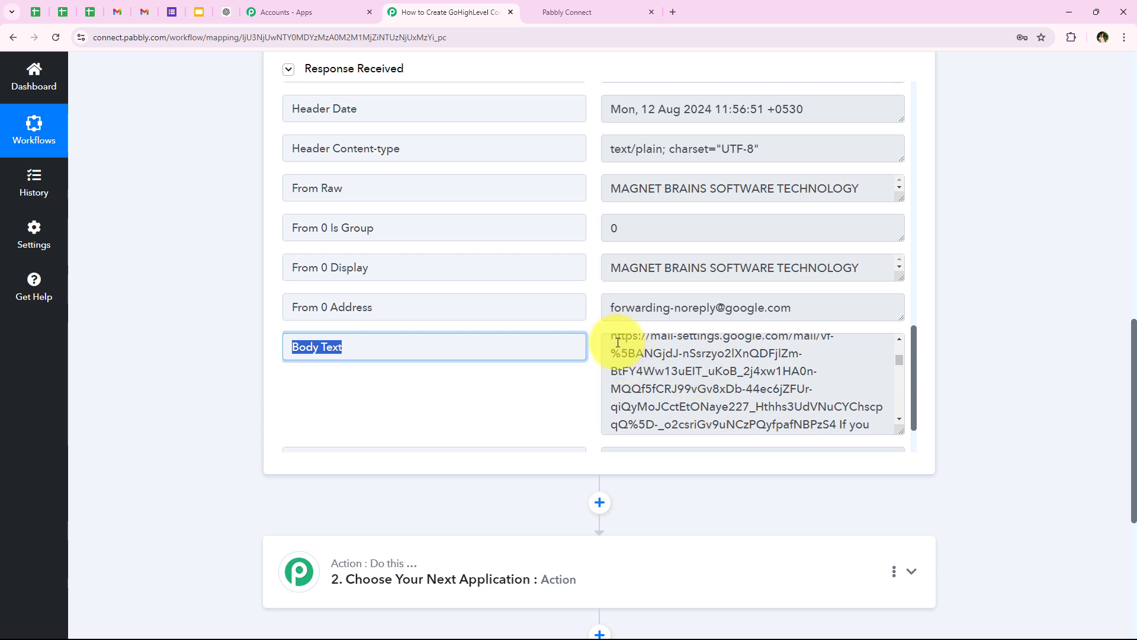
scroll(620, 356, down, 1)
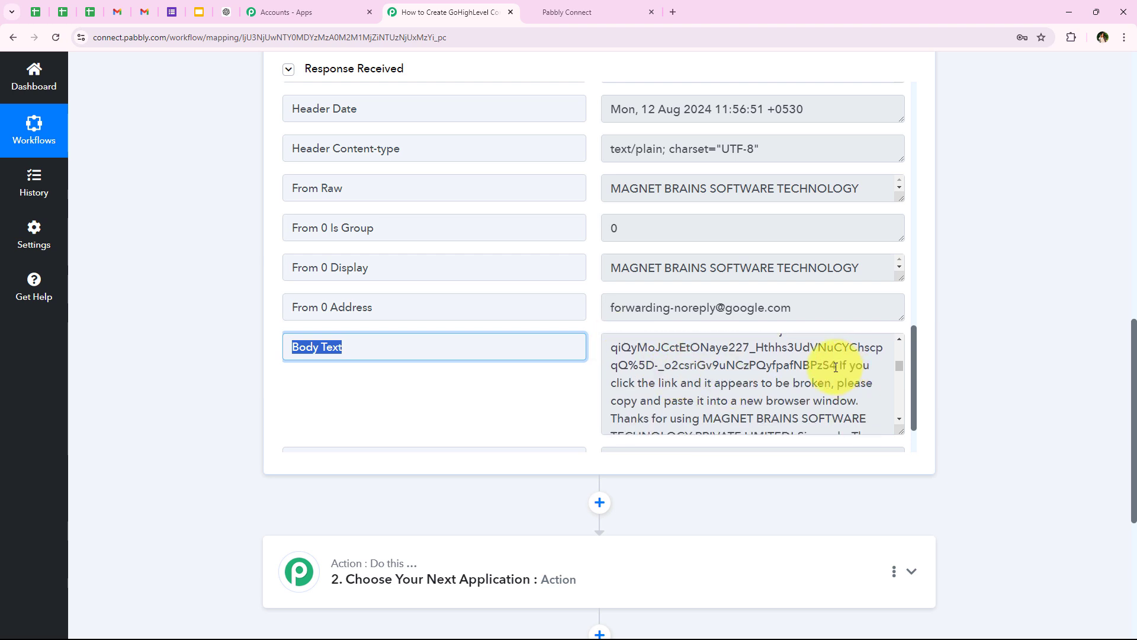
drag(835, 367, 609, 406)
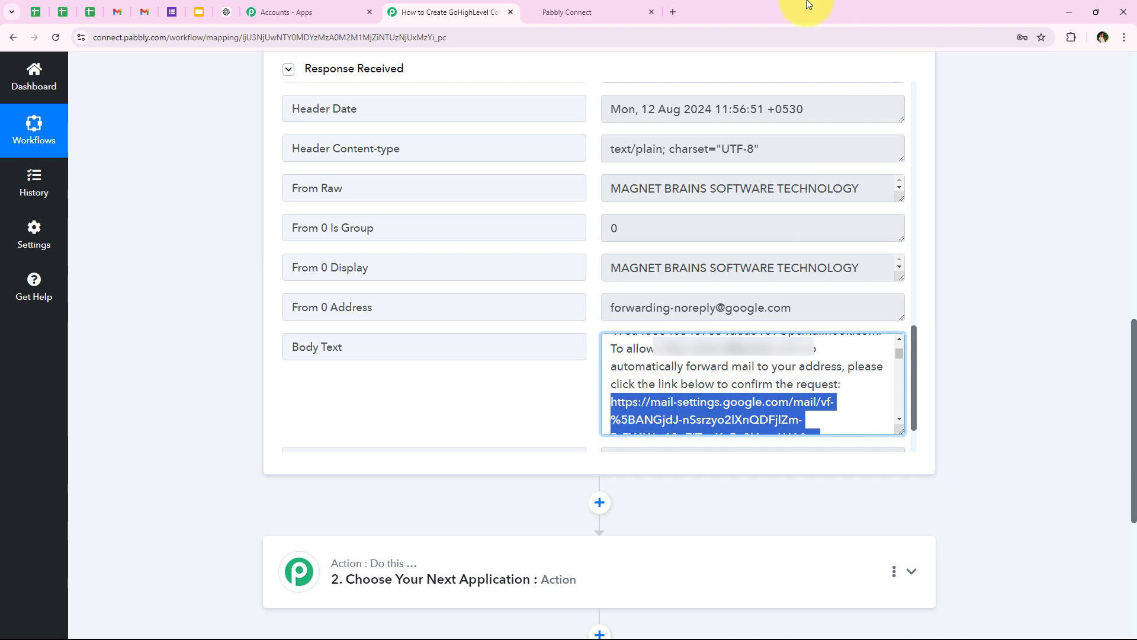
Step: Load the copied confirmation link in a new tab and confirm forwarding to the parser address
click(670, 1)
text(https://mail-settings.google.com/mail/vf-%5BANGjdJ-nSsrzyo2lXnQDFjlZm-BtFY4Ww13uEIT_uKoB_2j4xw1HA0n-MQQf5fCRJ99vGv8xDb-44ec6jZFUr-qiQyMoJCctEtONaye227_Hthhs3UdVNuCYChscpqQ%5D-_o2csriGv9uNCzPQyfpafNBPzS4)
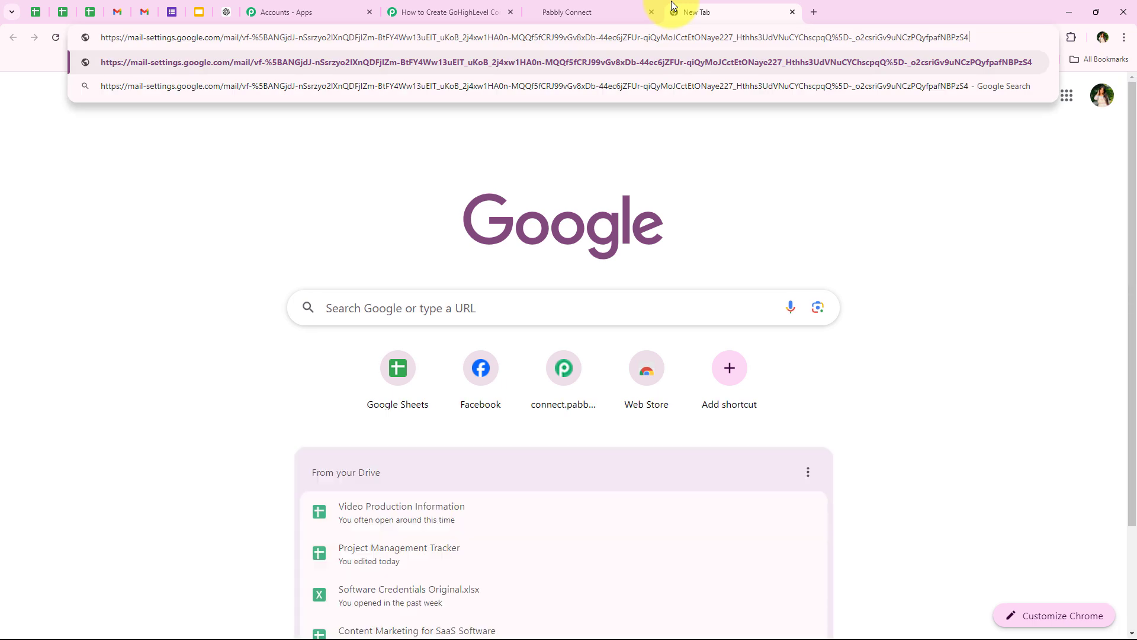
key(Return)
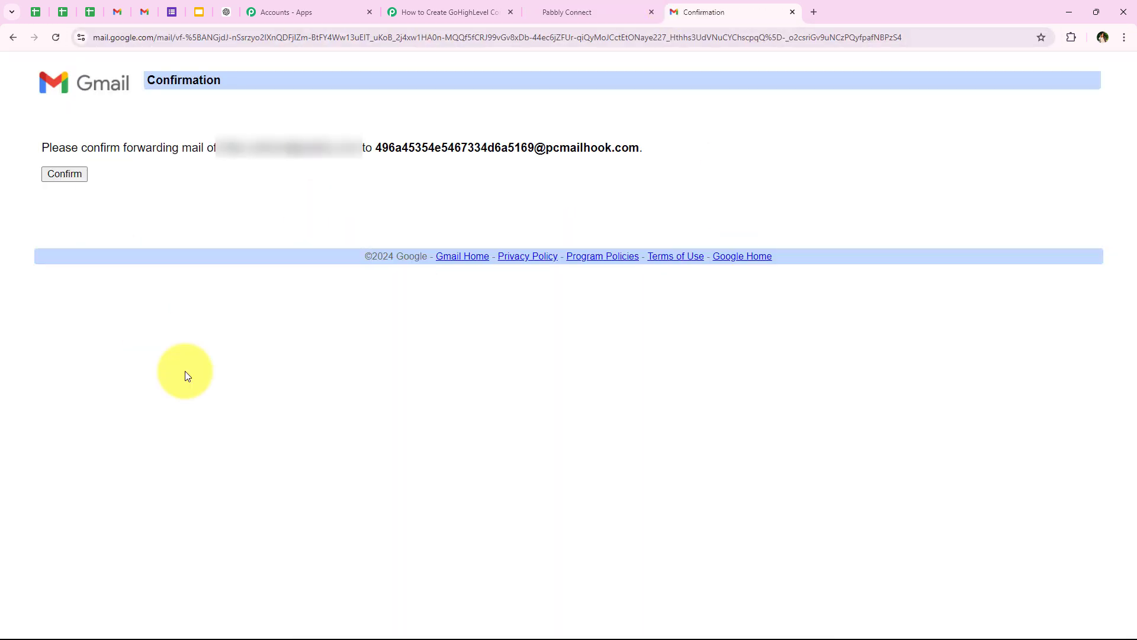
drag(31, 144, 645, 153)
click(59, 172)
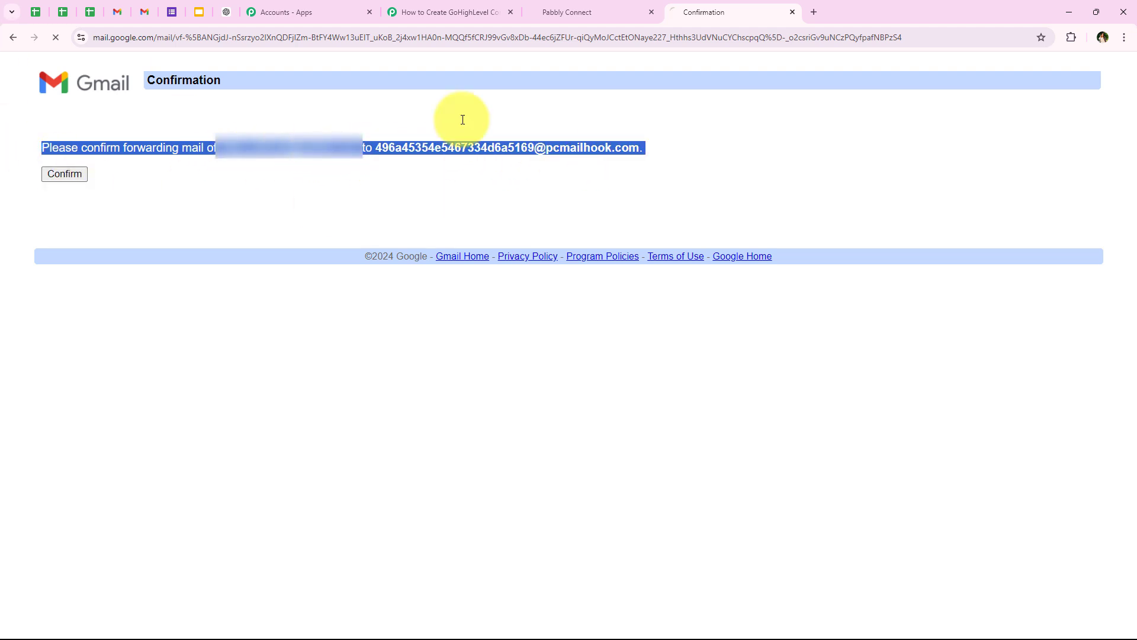
drag(147, 80, 276, 79)
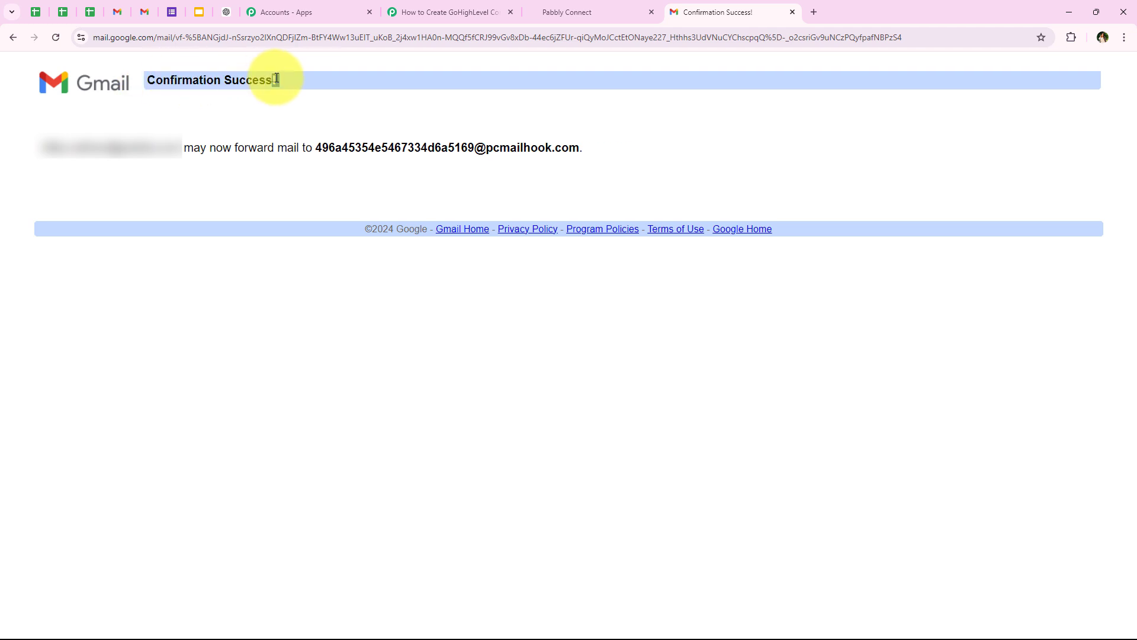
Step: Return to Gmail's settings and reload them to show the new forwarding address
click(391, 15)
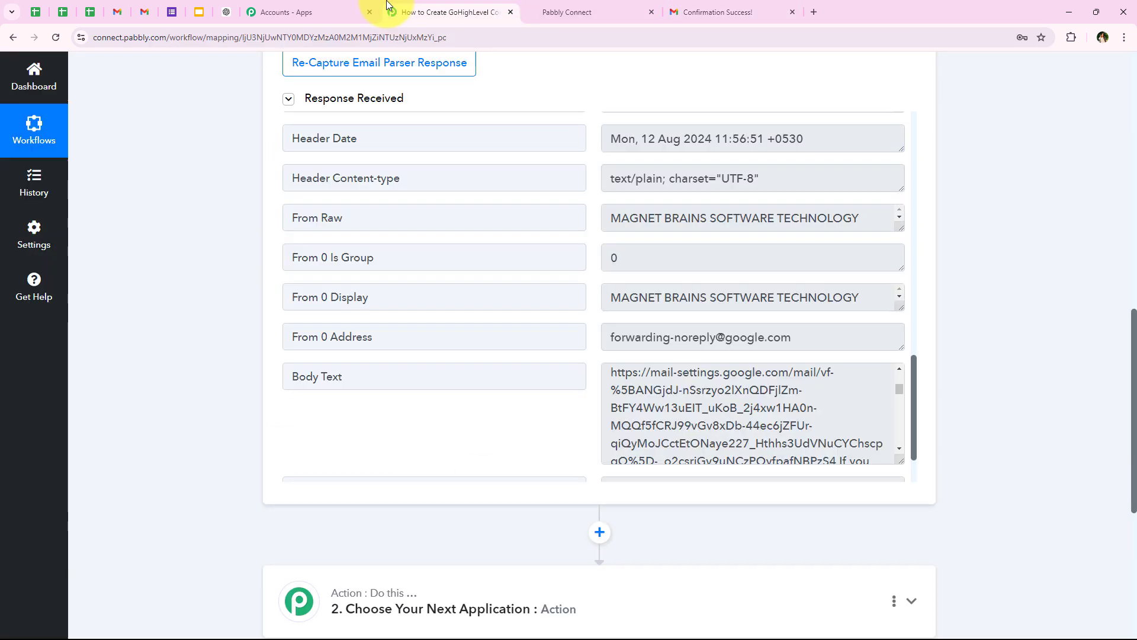
scroll(166, 391, up, 8)
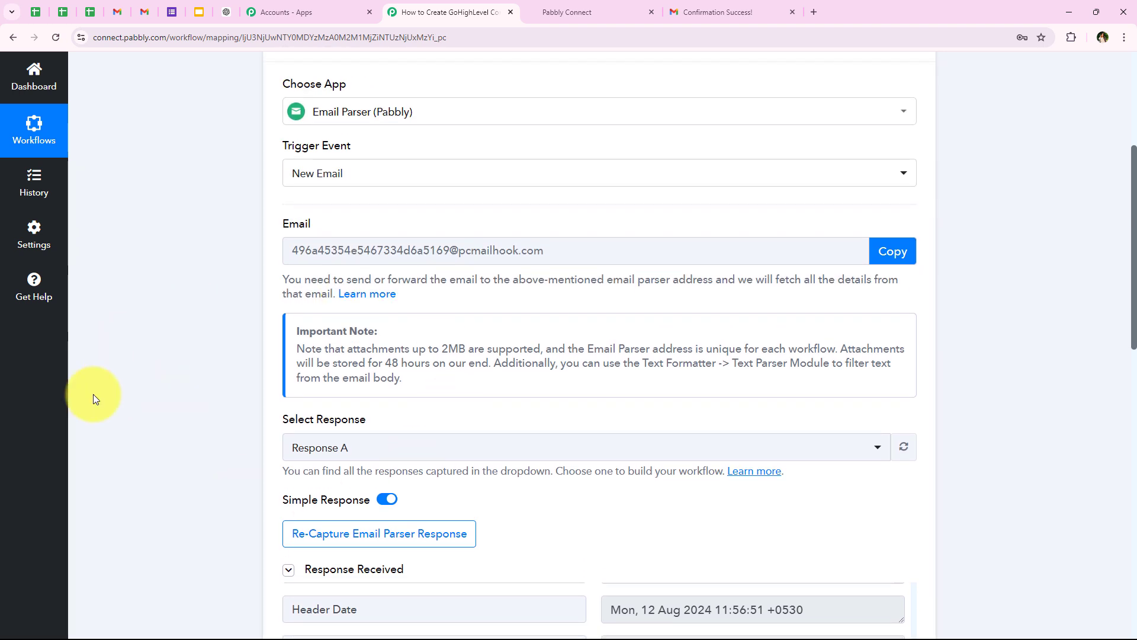
click(116, 13)
click(55, 37)
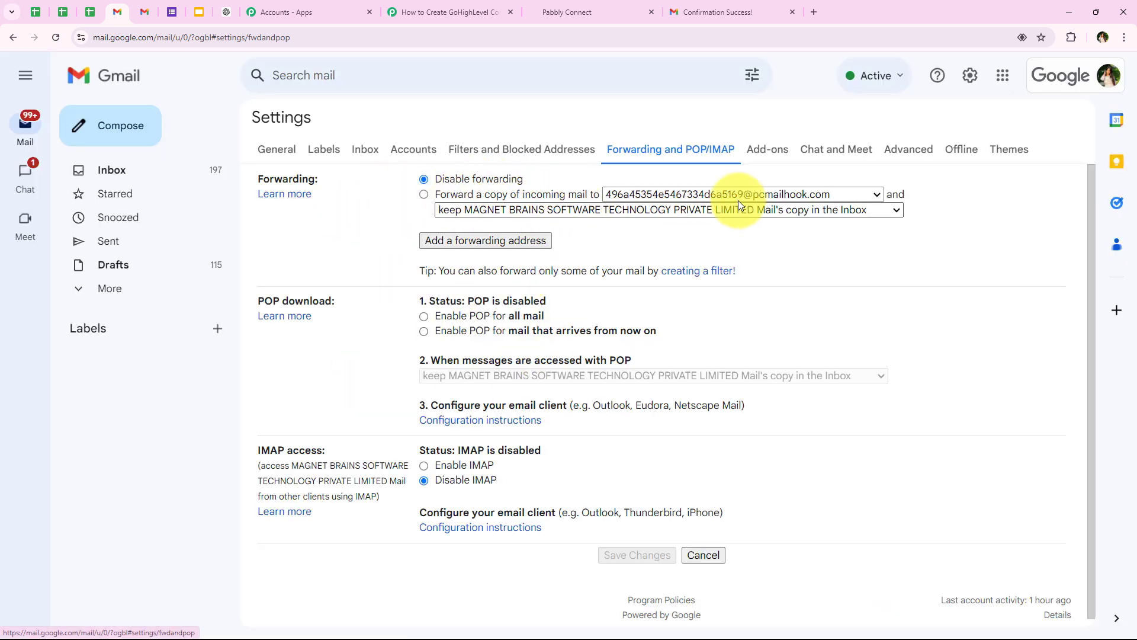
Step: Forward incoming mail to the parser address, keeping Gmail's copy in the Inbox, and save
click(424, 195)
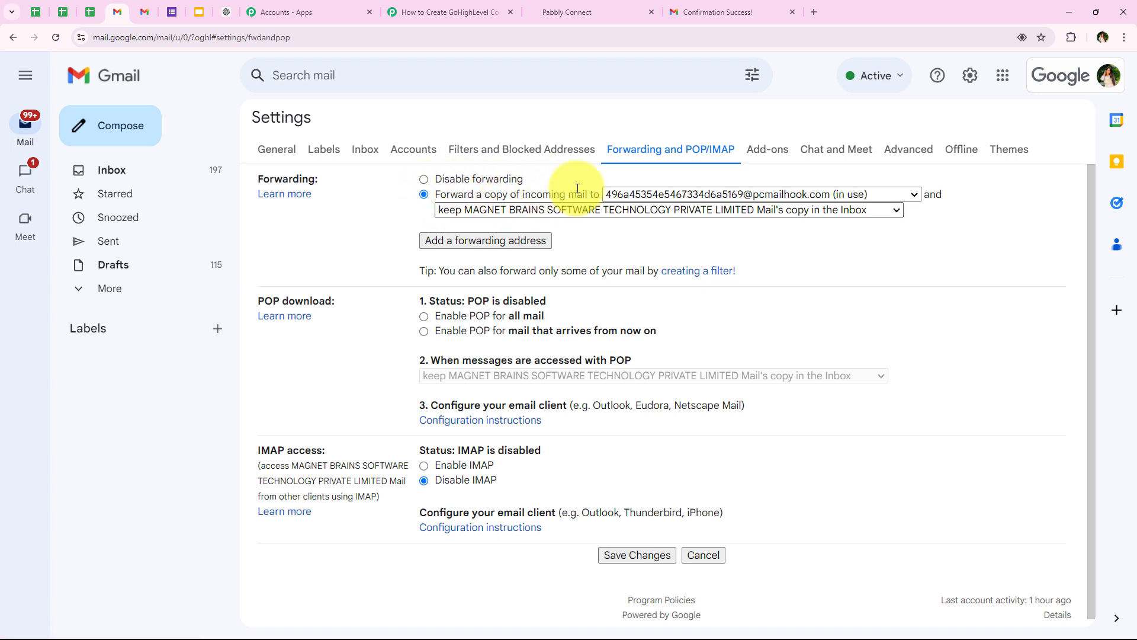
click(497, 212)
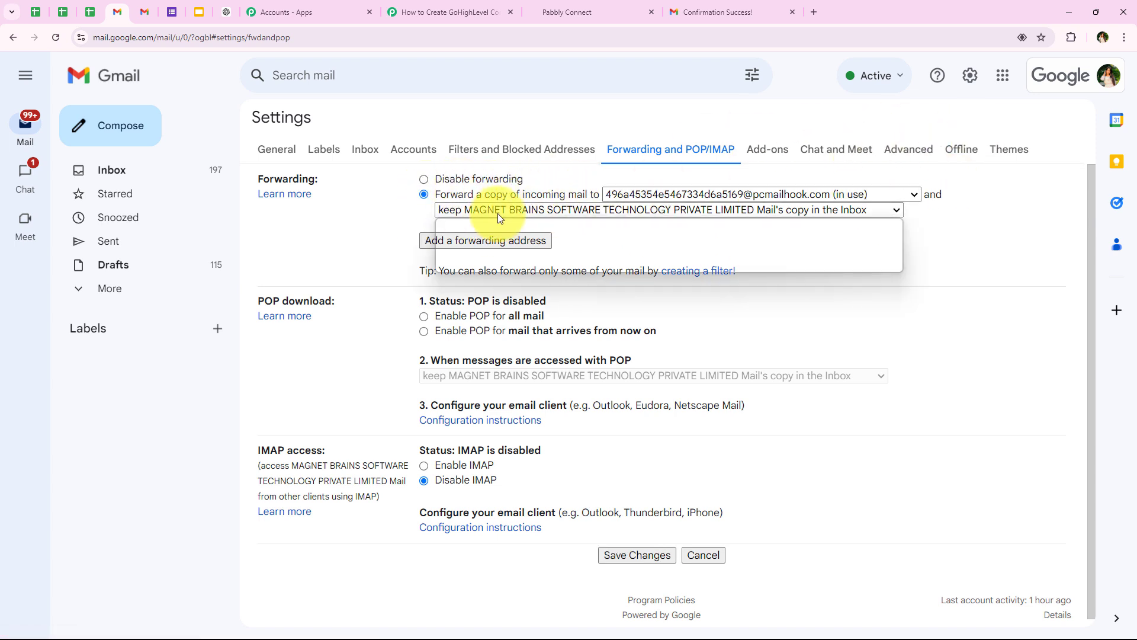
click(468, 225)
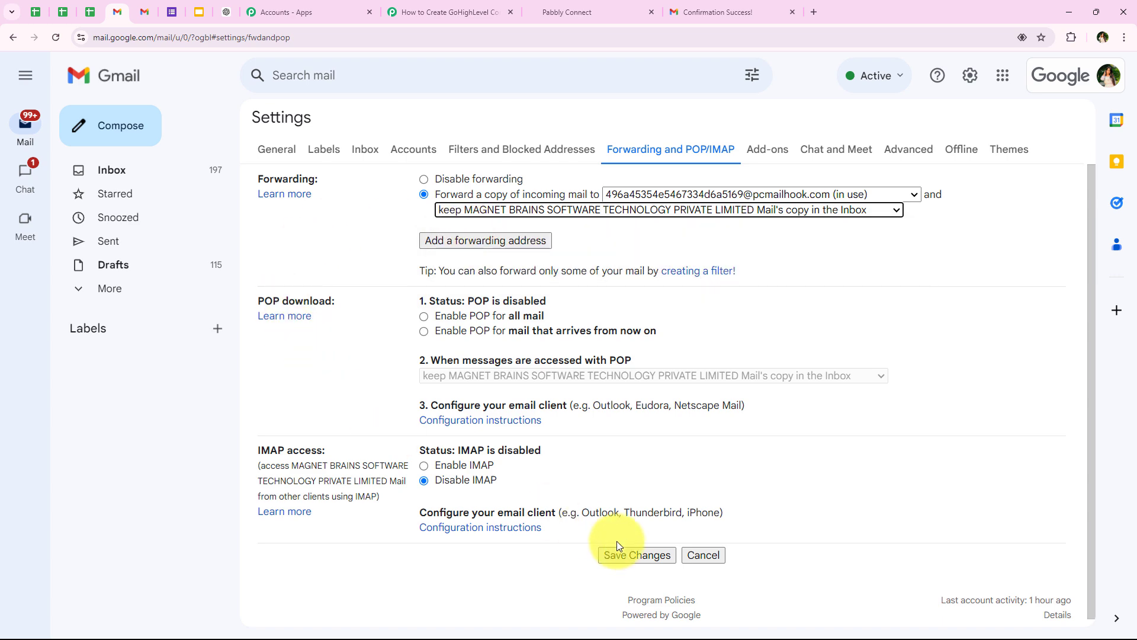
click(626, 554)
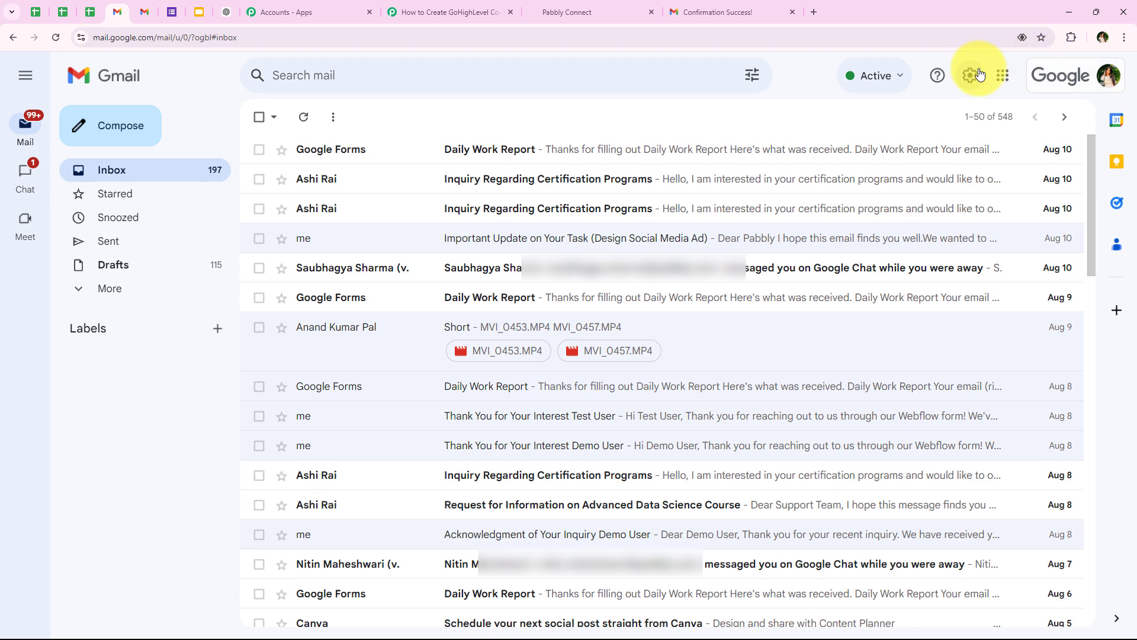
Step: Re-capture the Email Parser response, confirming with Yes, then go back to the Gmail inbox
click(970, 75)
click(442, 12)
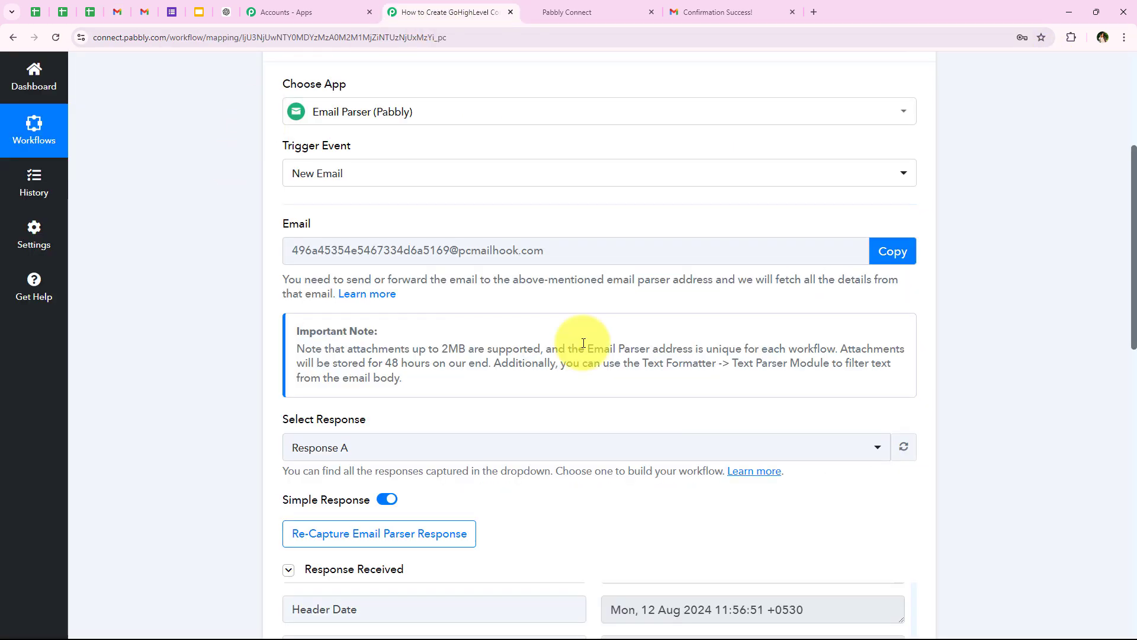
scroll(725, 275, down, 2)
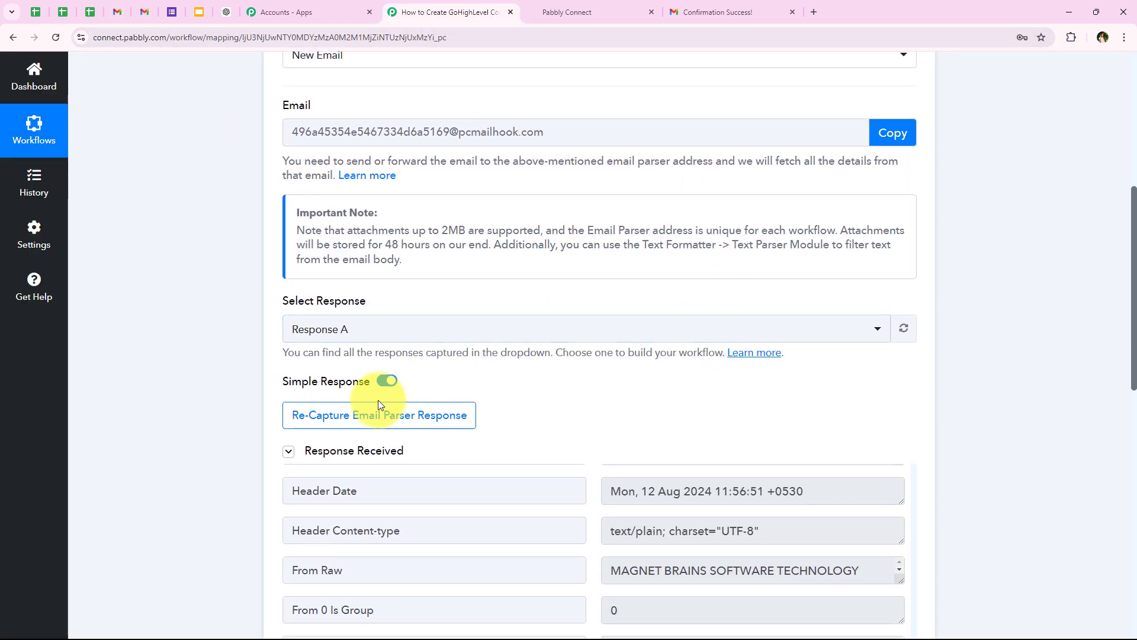
click(339, 419)
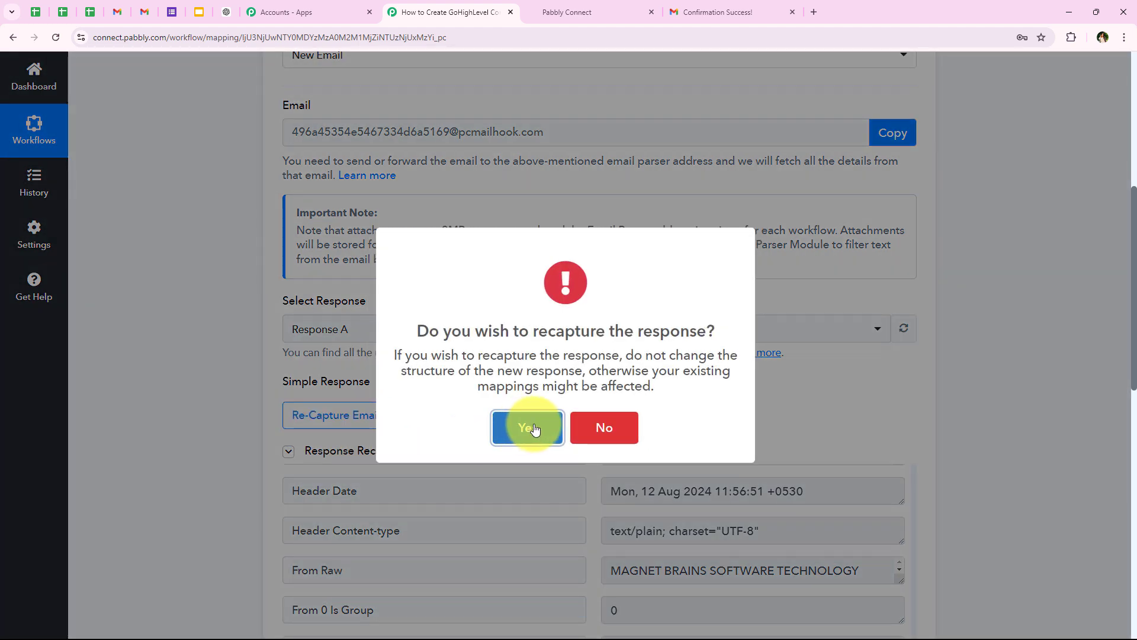
click(525, 425)
scroll(592, 379, down, 1)
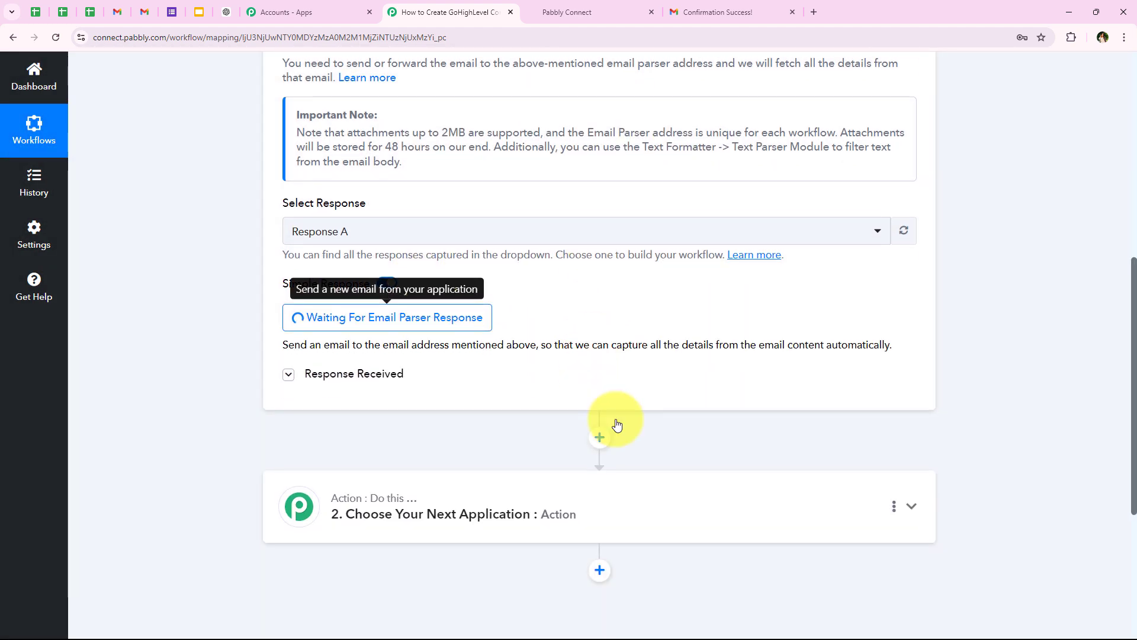
scroll(616, 424, down, 1)
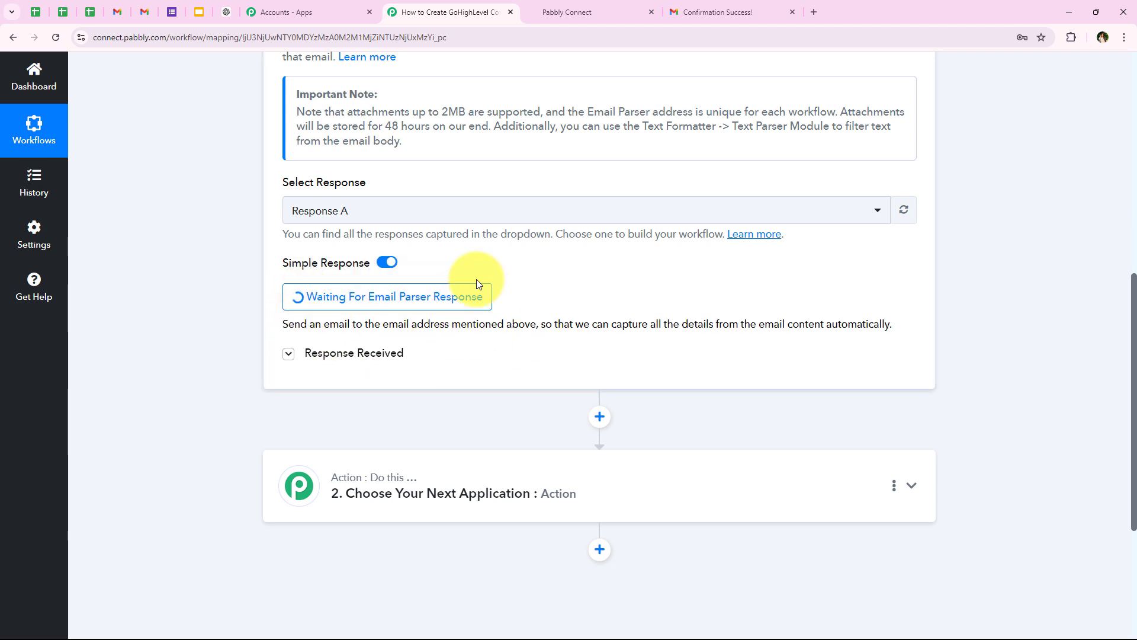
scroll(355, 403, up, 1)
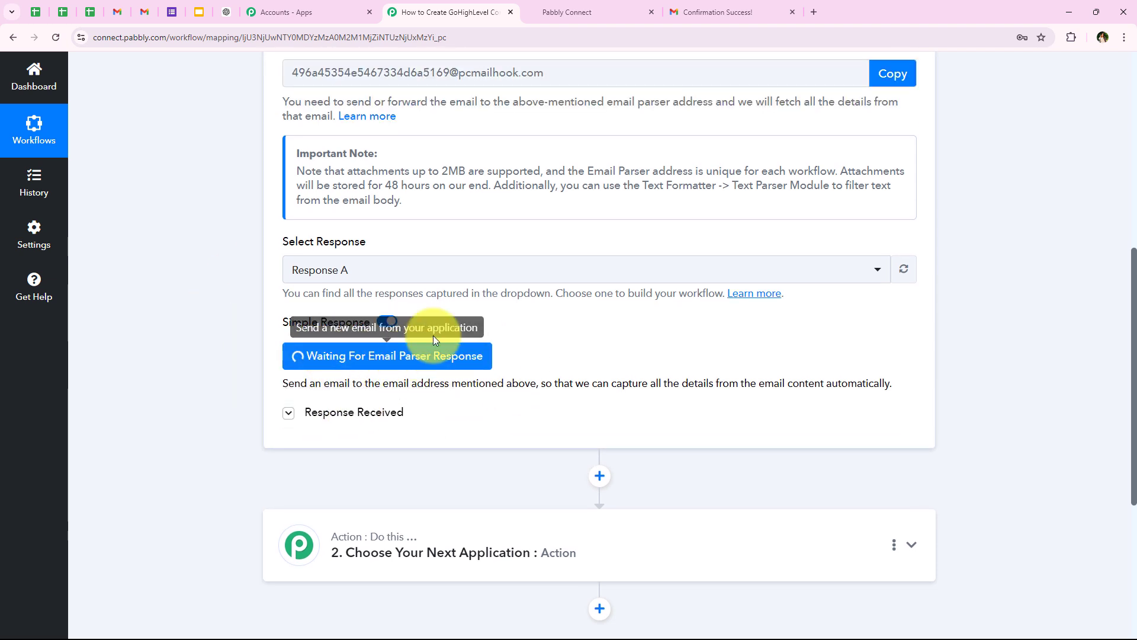
scroll(270, 368, up, 6)
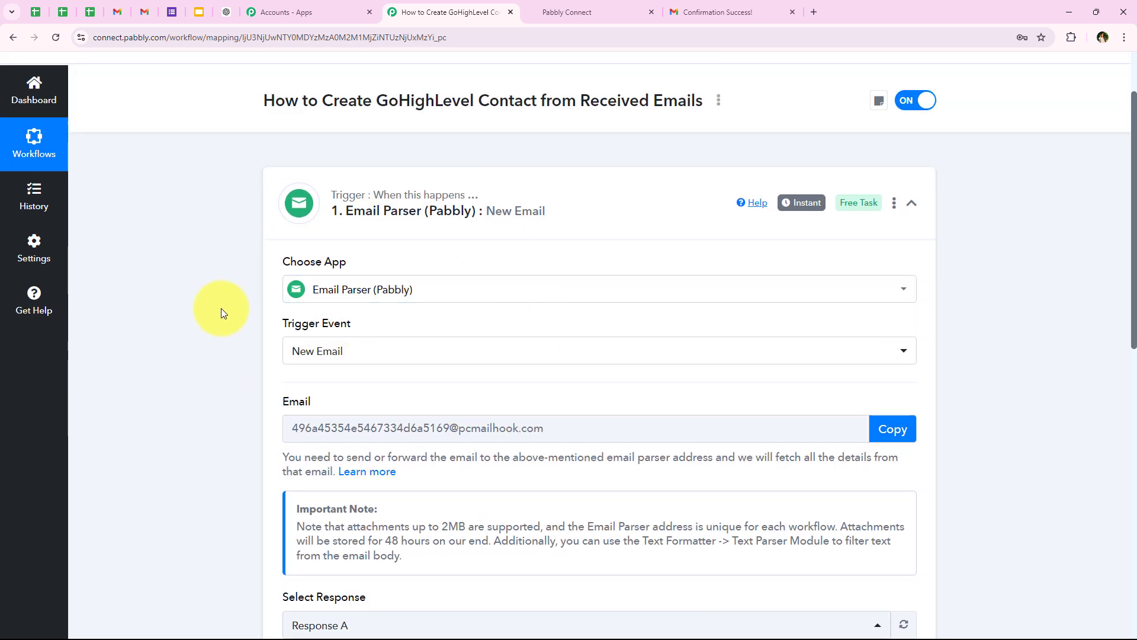
click(148, 9)
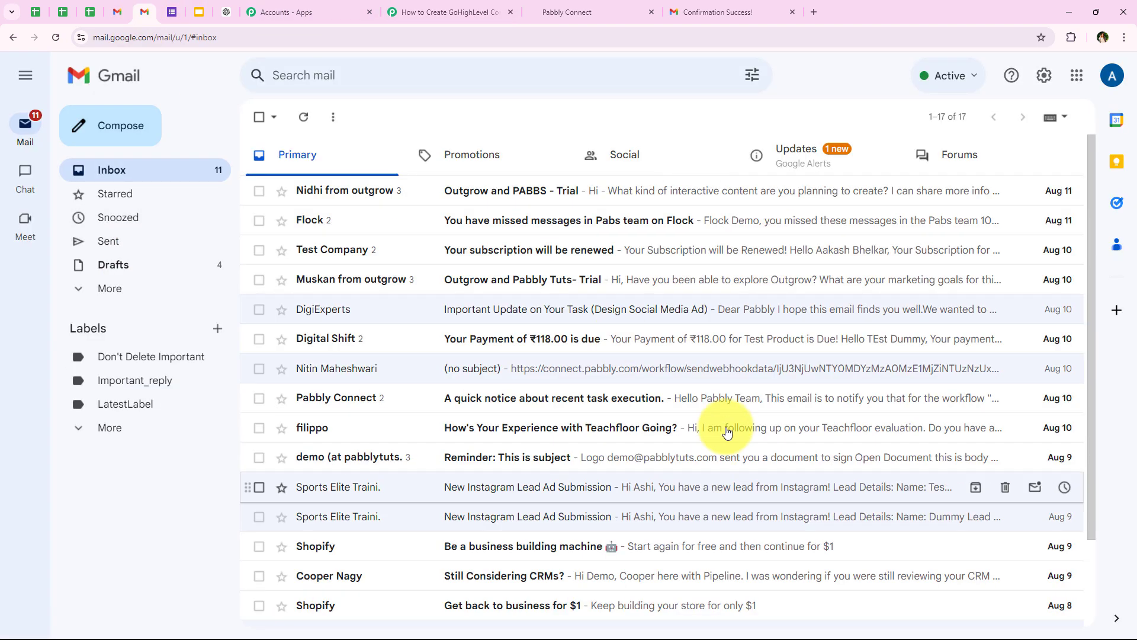
Step: Start a new Gmail message, remove the default signature, and pick the suggested recipient
click(120, 131)
drag(242, 230, 109, 193)
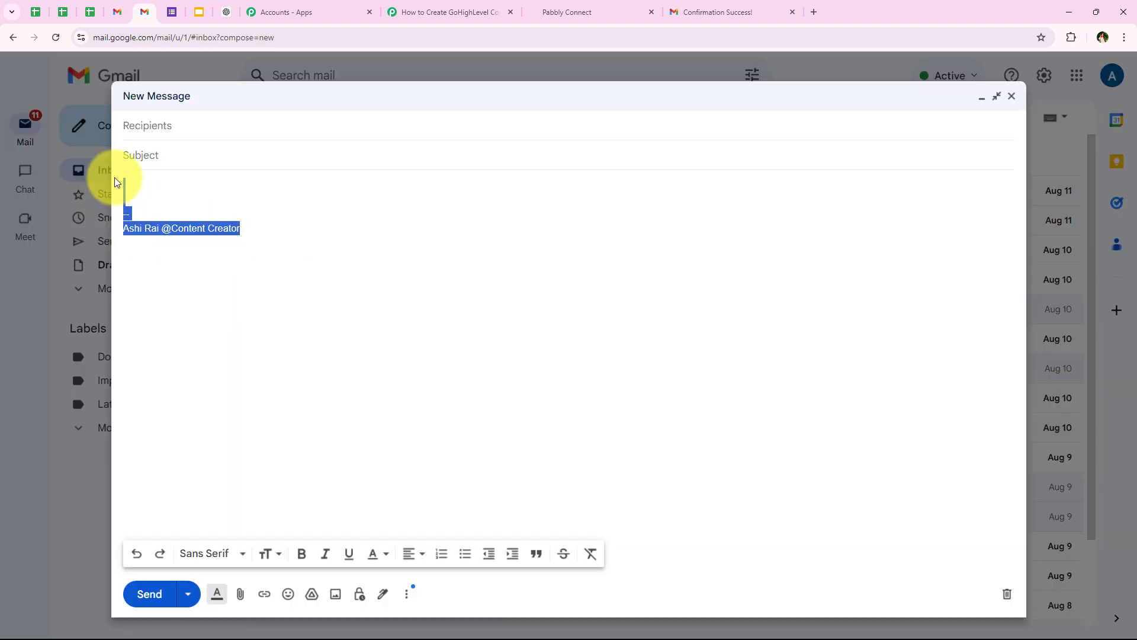
key(BackSpace)
click(161, 131)
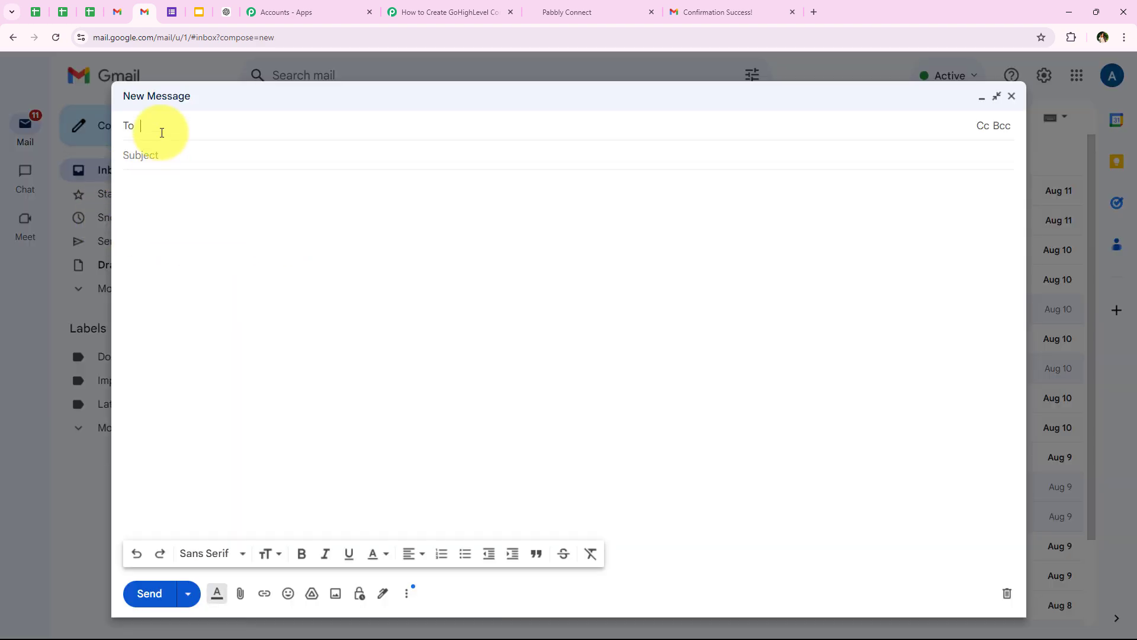
text(rit)
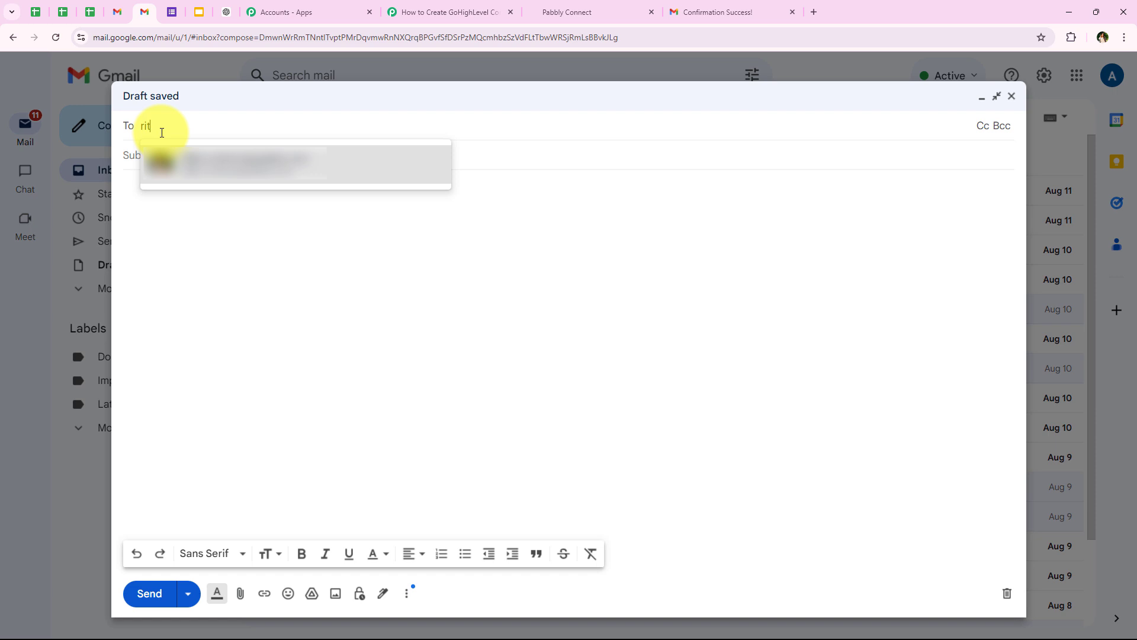
click(233, 178)
click(305, 234)
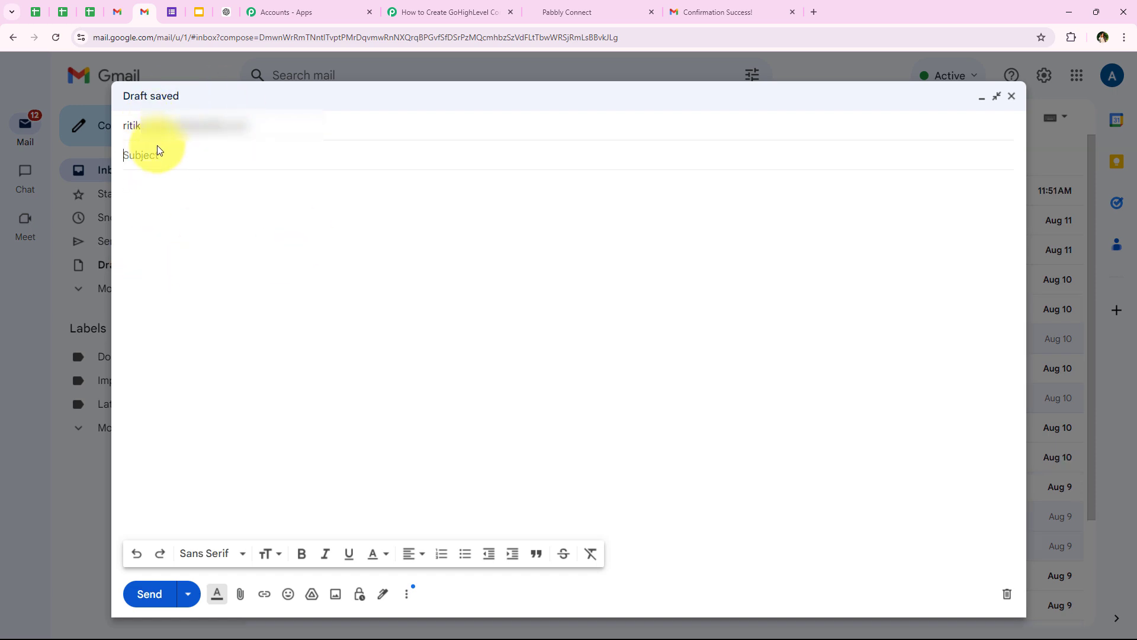
Step: Paste the subject 'Inquiry Regarding Certification Programs' and the inquiry body, send it, and open it
text(Inquiry Regarding Certification Programs)
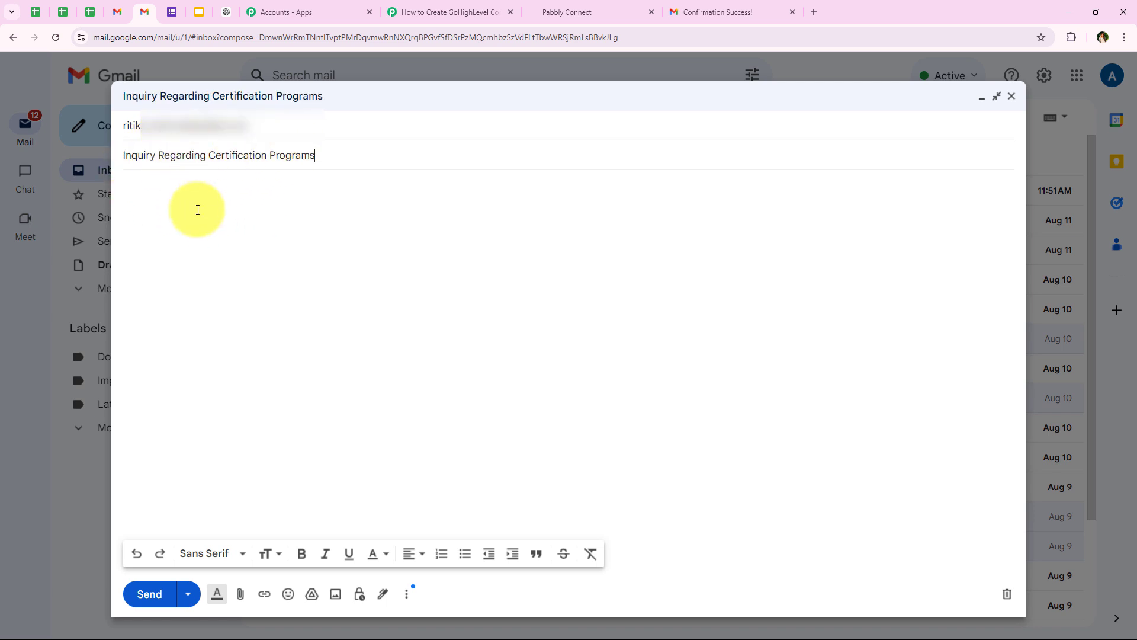
click(248, 214)
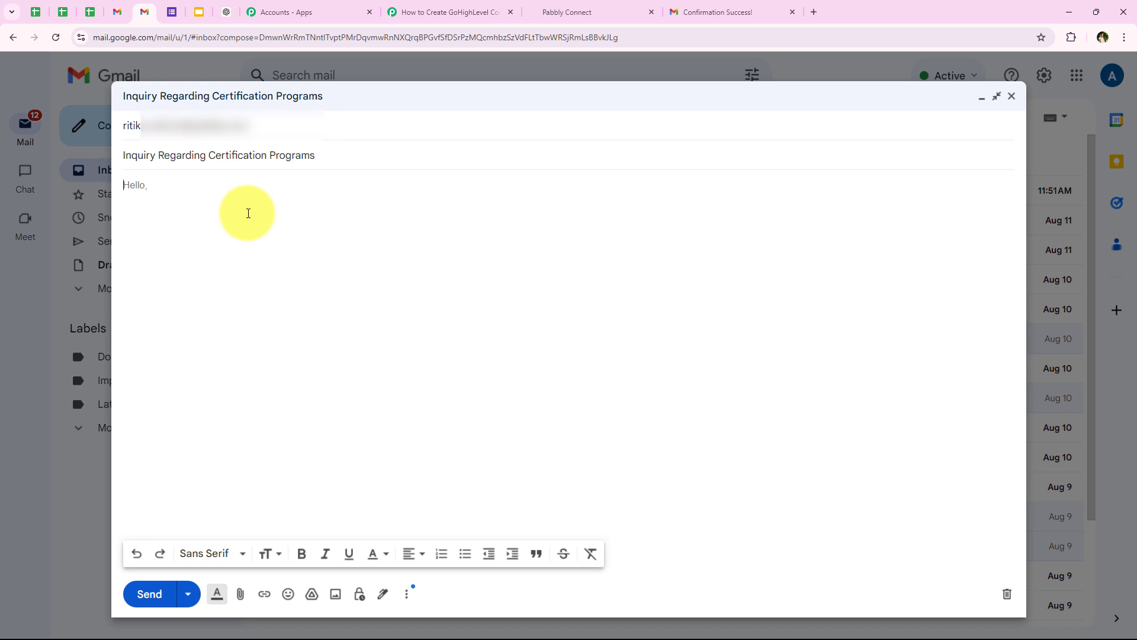
key(ctrl+v)
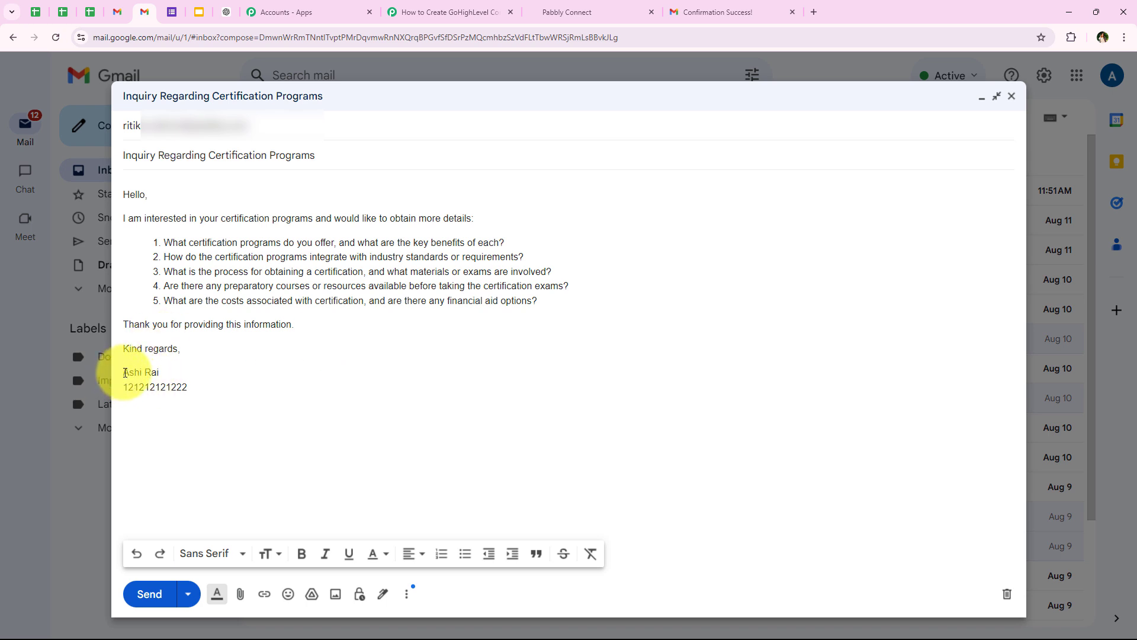
drag(125, 373, 169, 407)
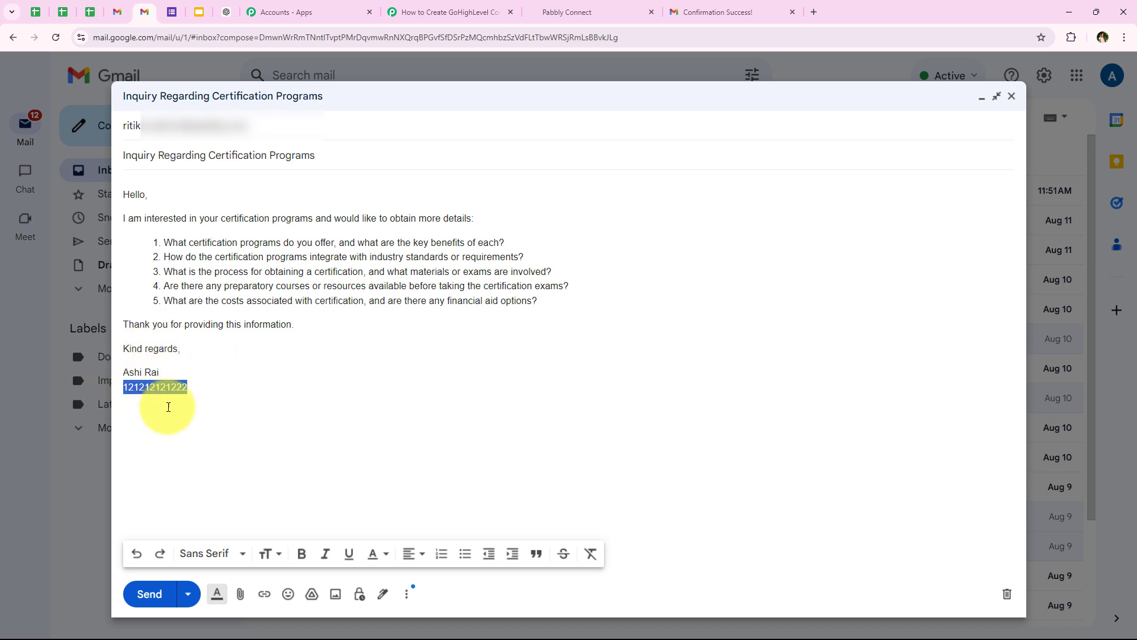
click(355, 375)
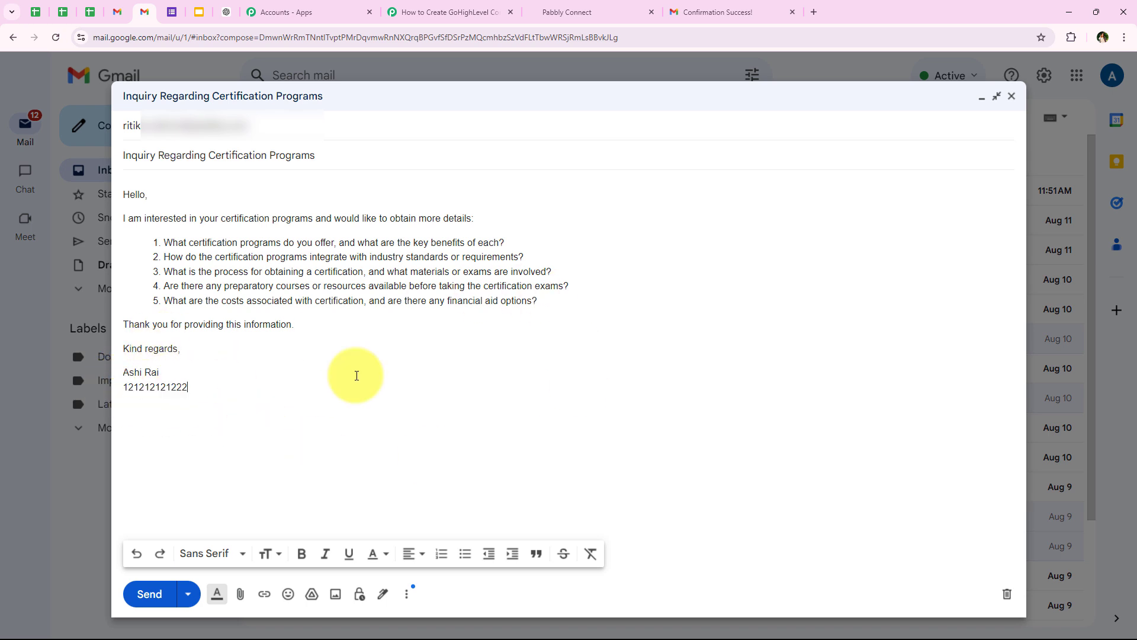
click(149, 594)
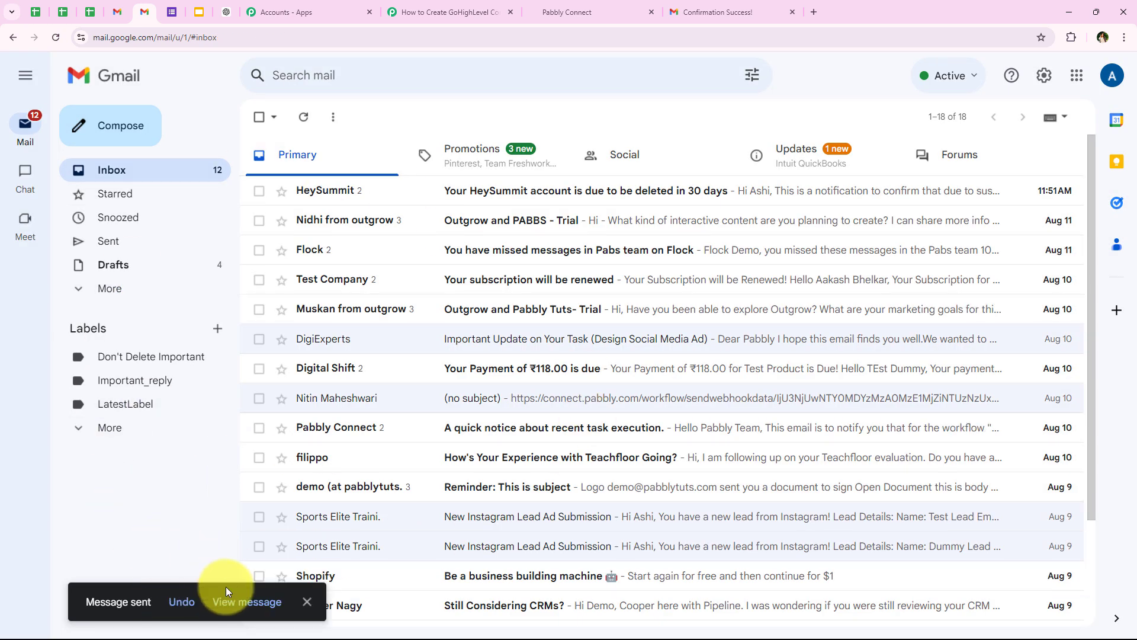
click(234, 601)
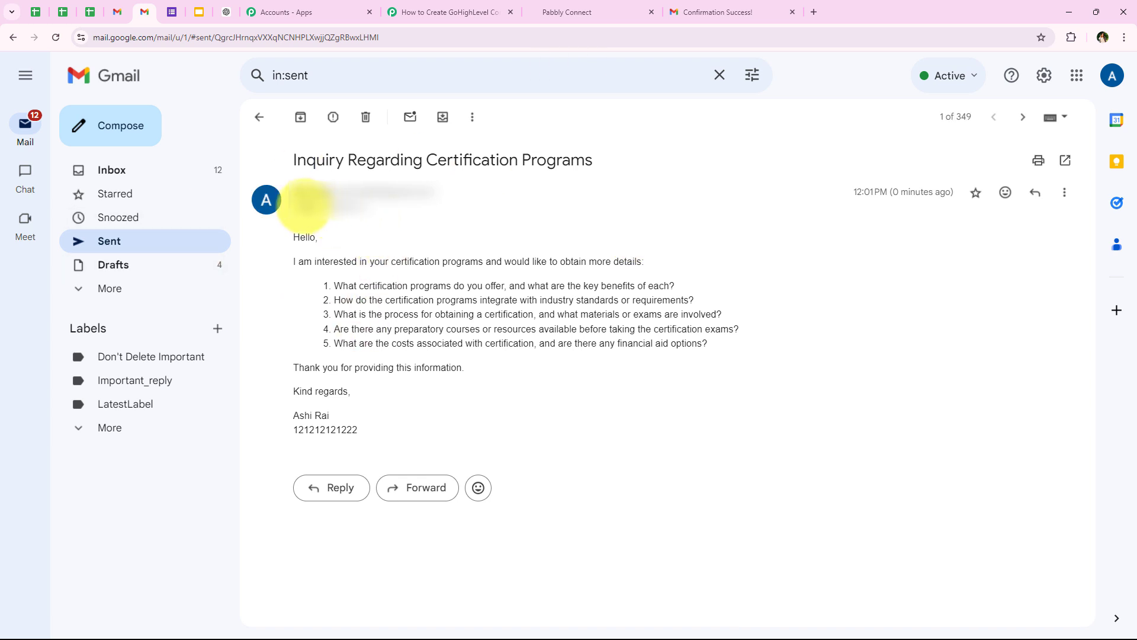
mouse_move(332, 206)
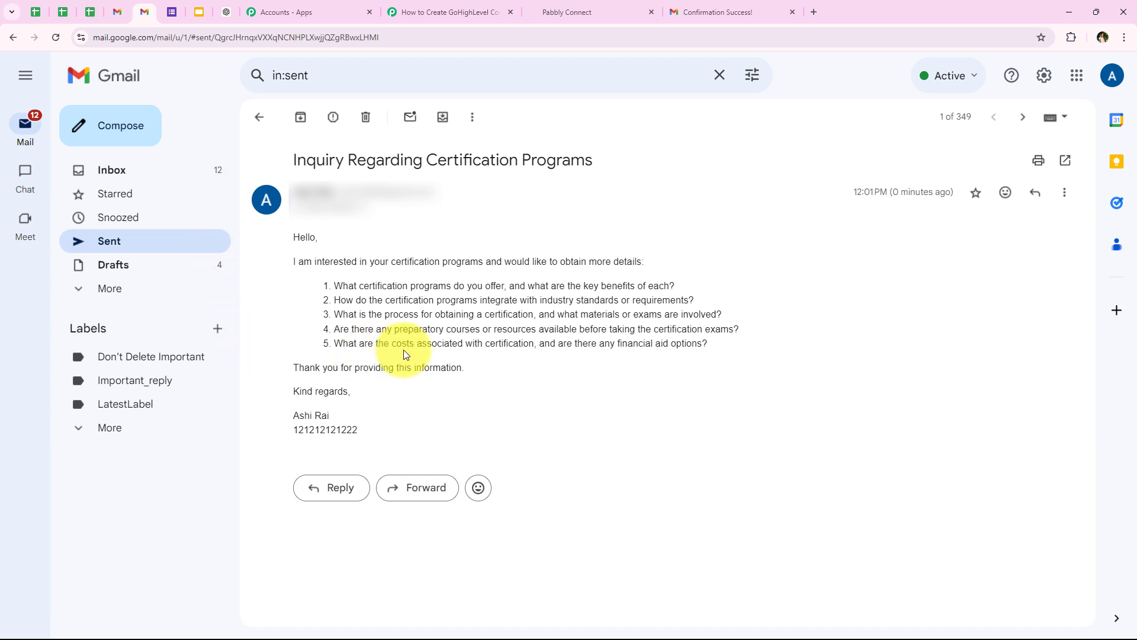
Step: Check the sent email's body with its five numbered certification questions and signature
double_click(297, 293)
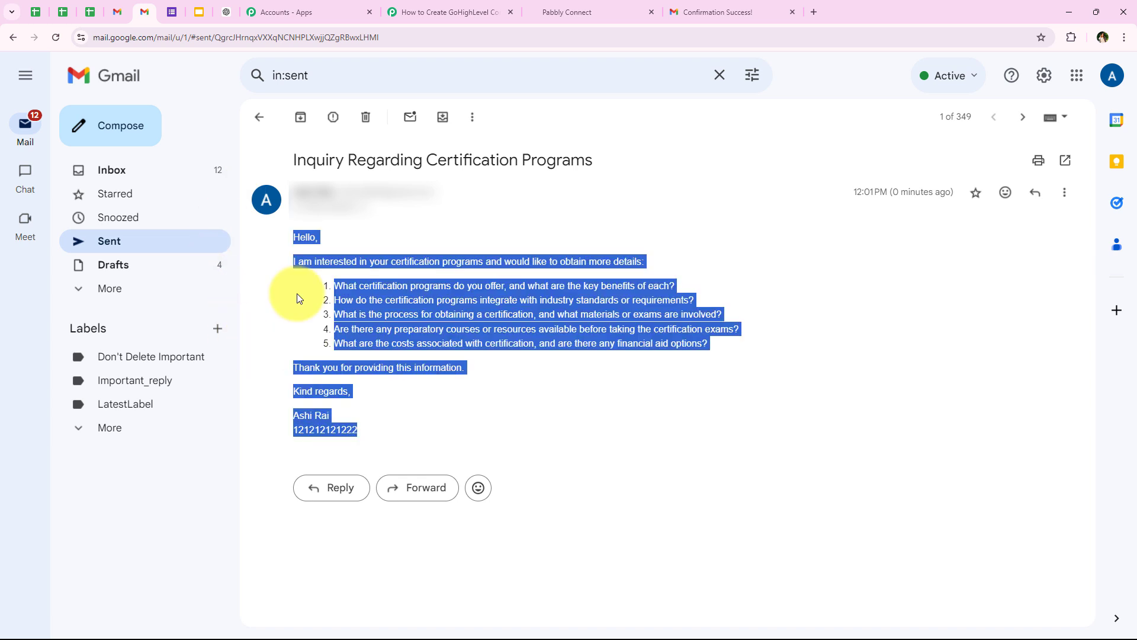
click(297, 293)
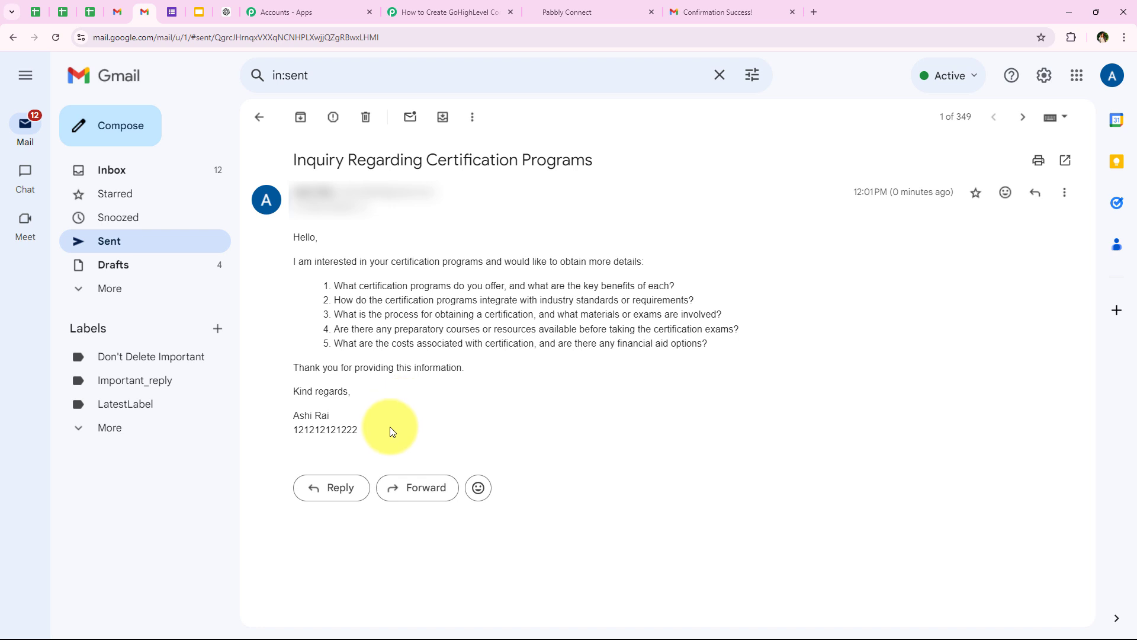
drag(390, 427, 288, 237)
click(295, 333)
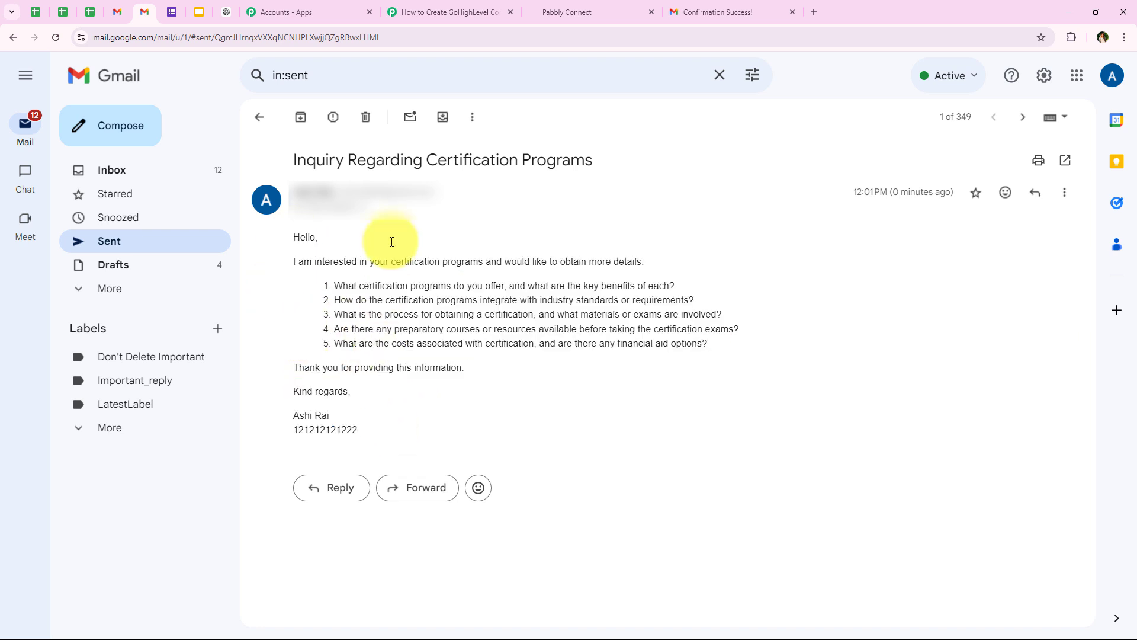
Step: Back in Pabbly Connect, verify the trigger captured the certification inquiry in Body Text
click(472, 8)
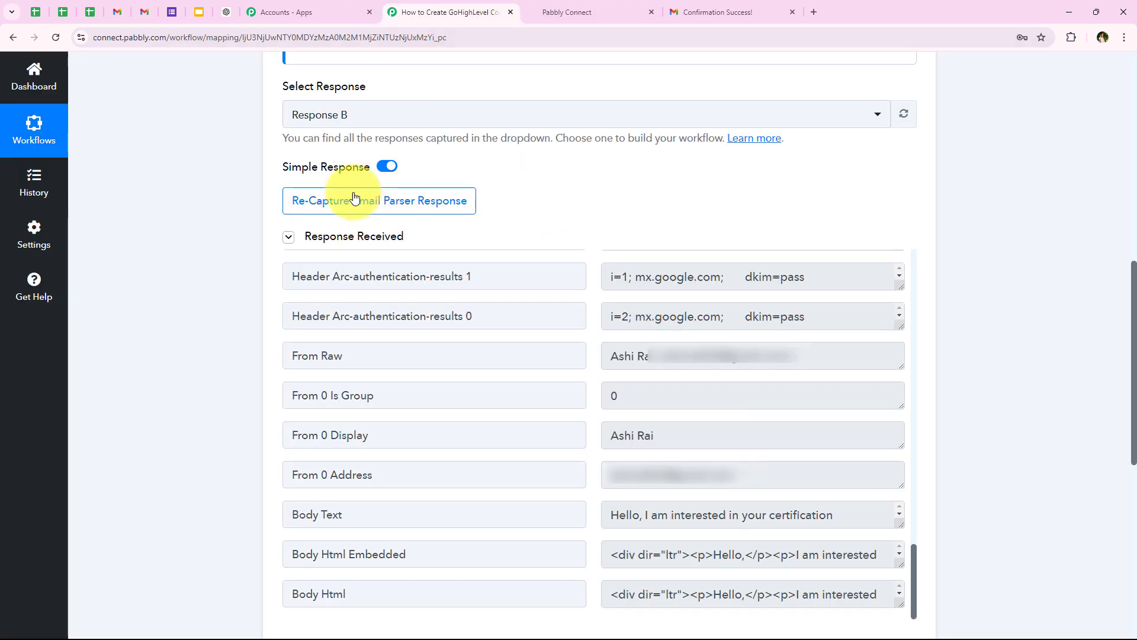
scroll(175, 251, down, 1)
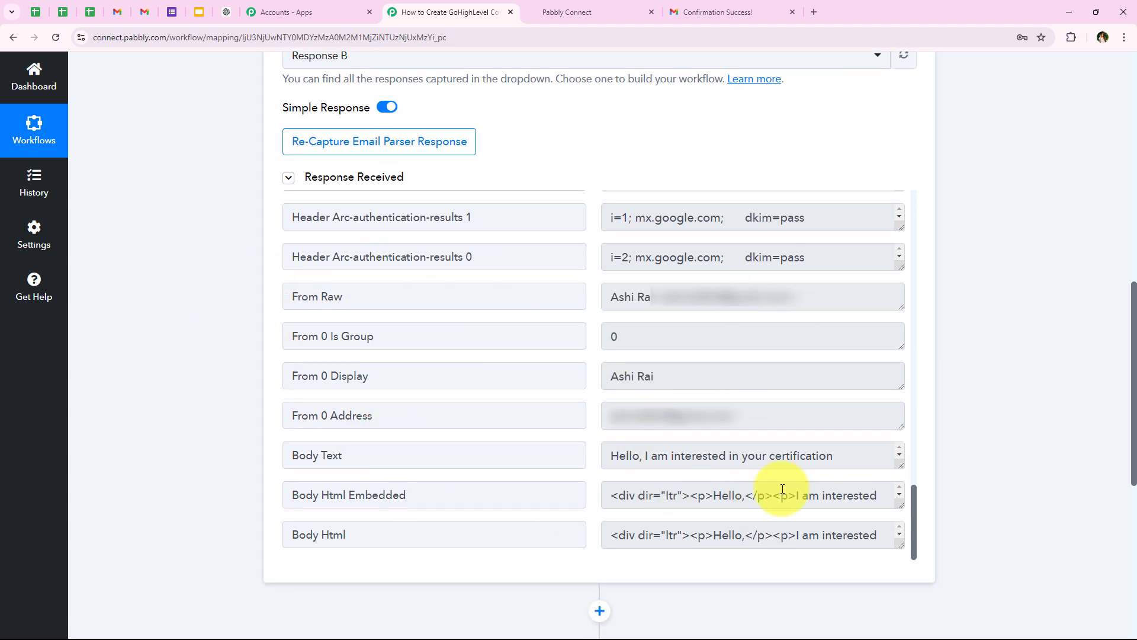
drag(901, 465, 899, 537)
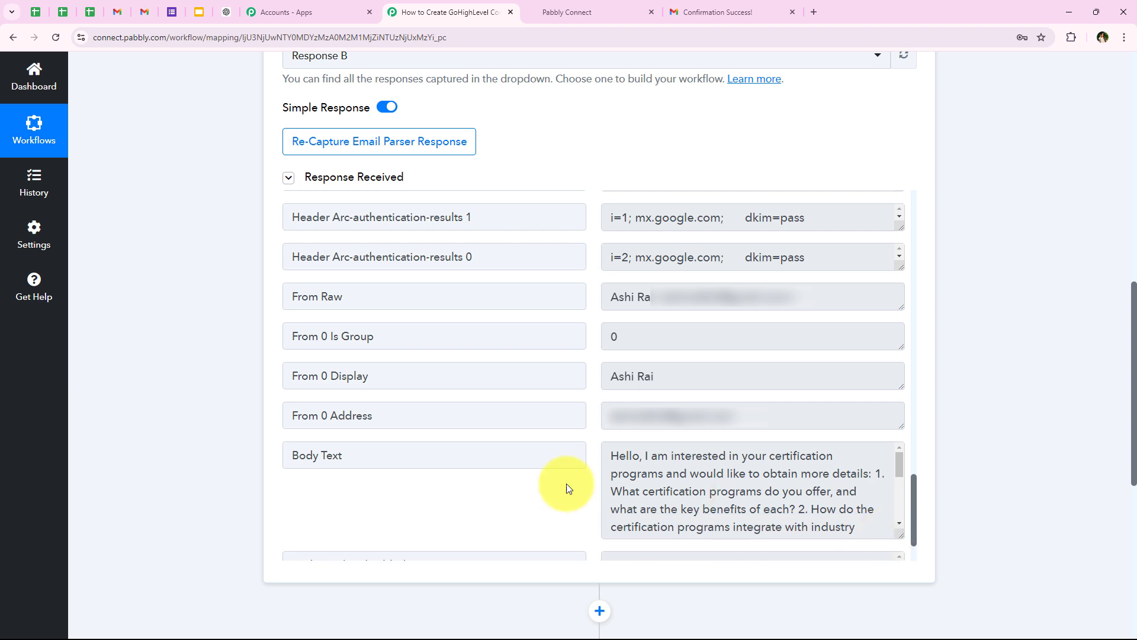
drag(611, 455, 837, 455)
drag(832, 456, 704, 470)
Step: Collapse the Email Parser trigger step to reveal the empty action step
middle_click(259, 474)
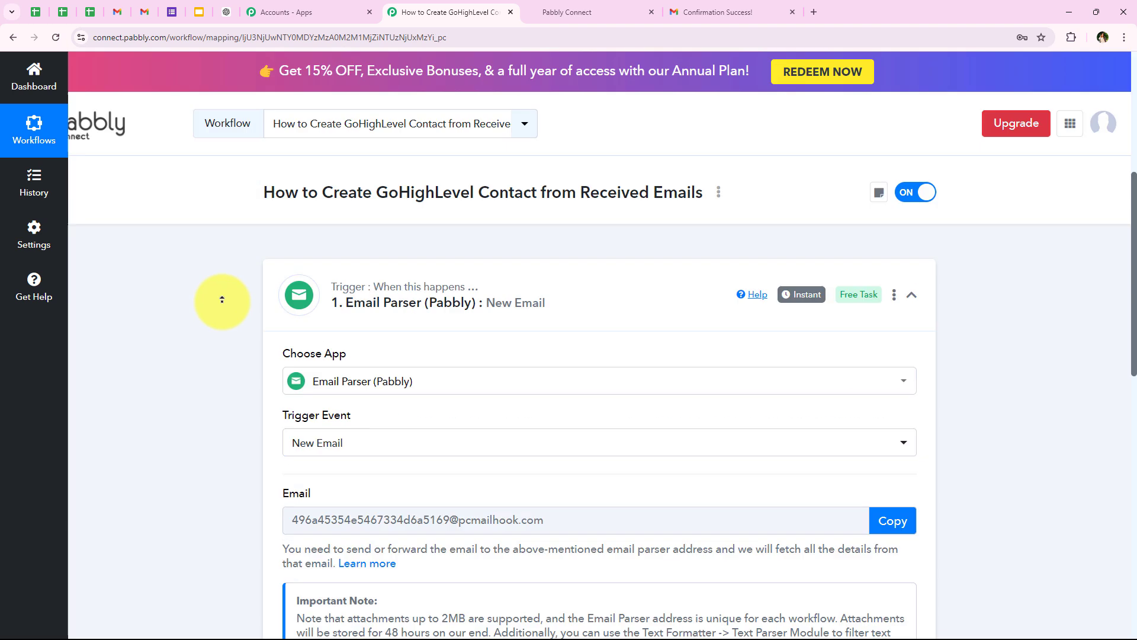
middle_click(222, 301)
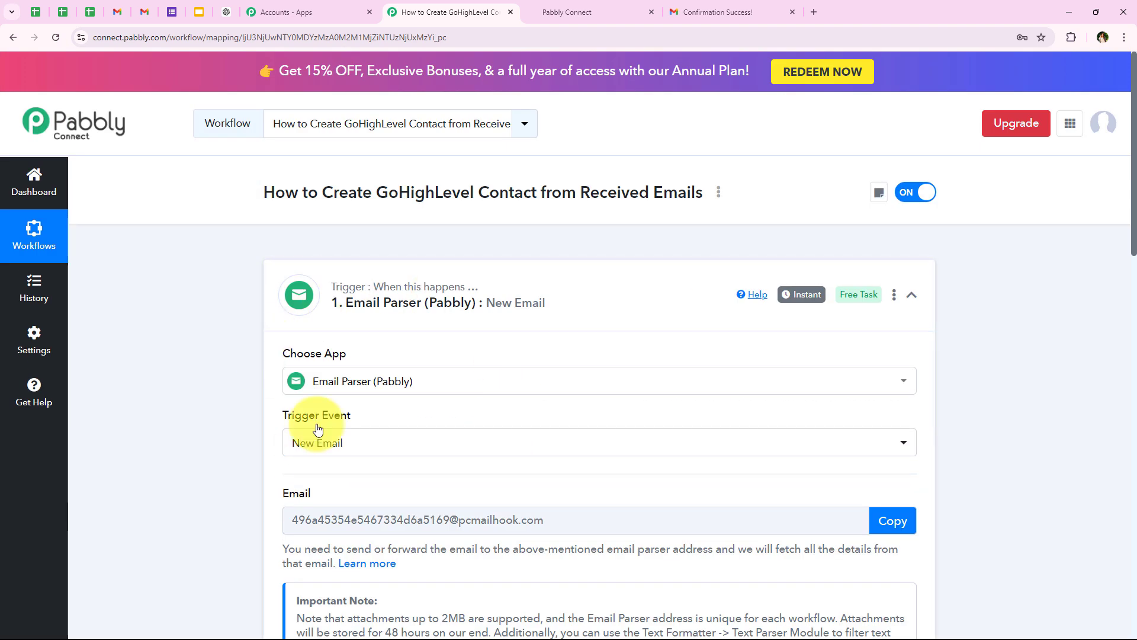
click(274, 305)
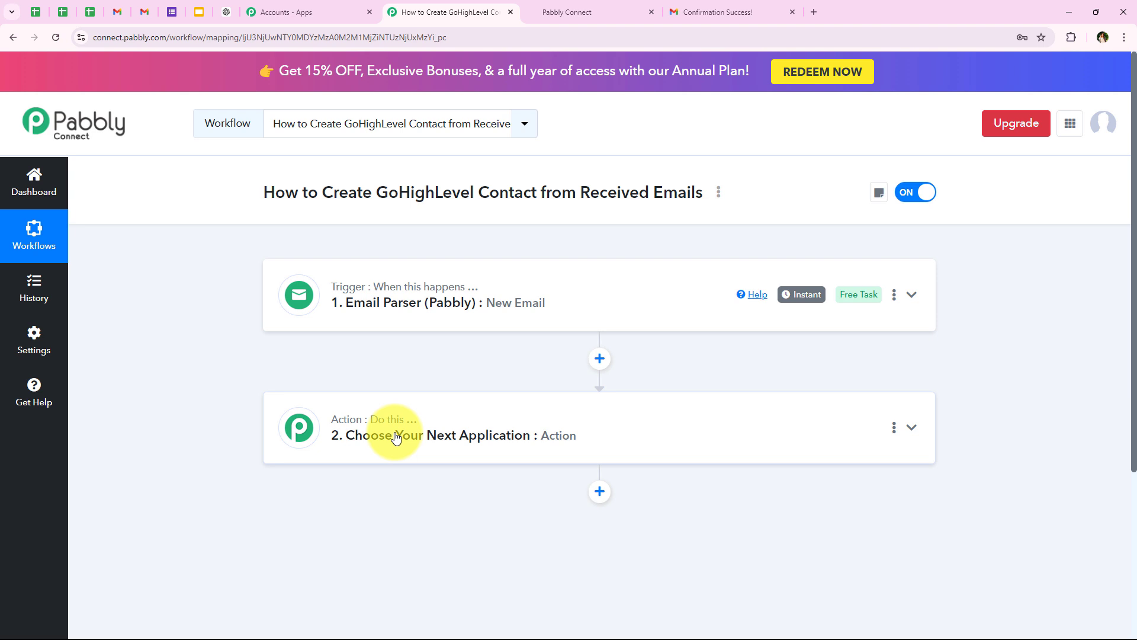
Step: Make the second step a Filter (Pabbly) action with the Filter Values event and connect it
click(395, 438)
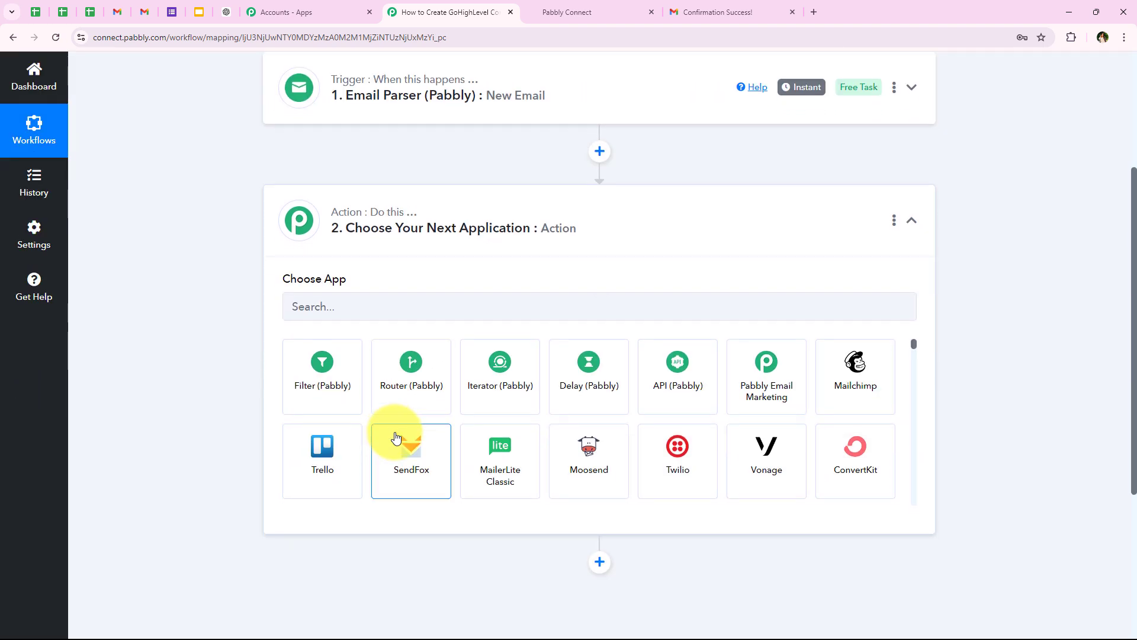
click(324, 295)
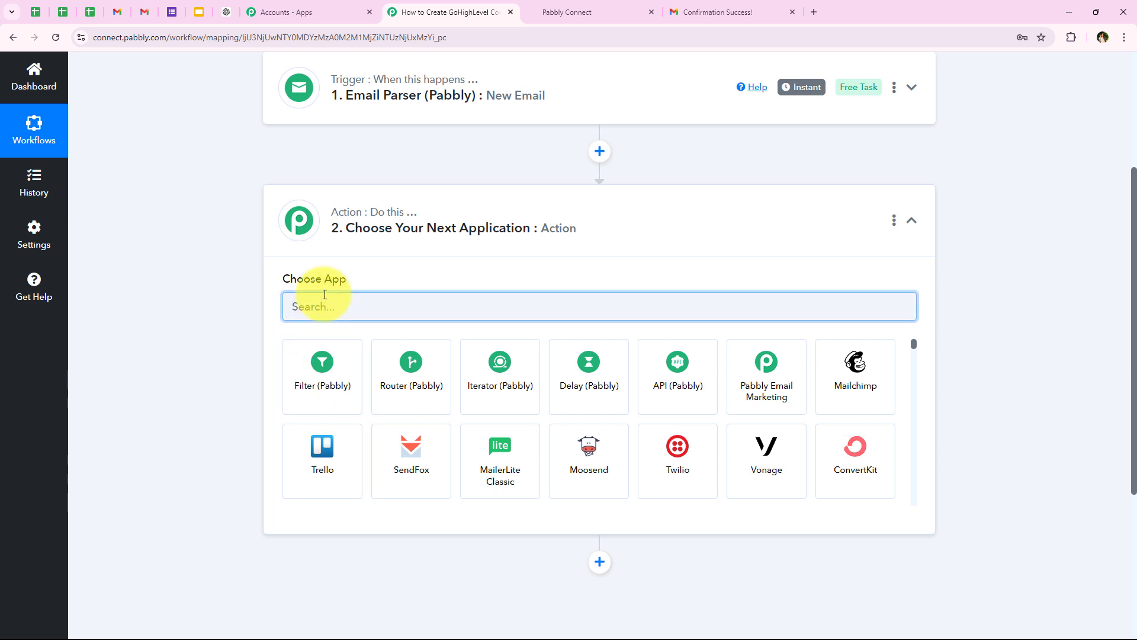
text(Filter)
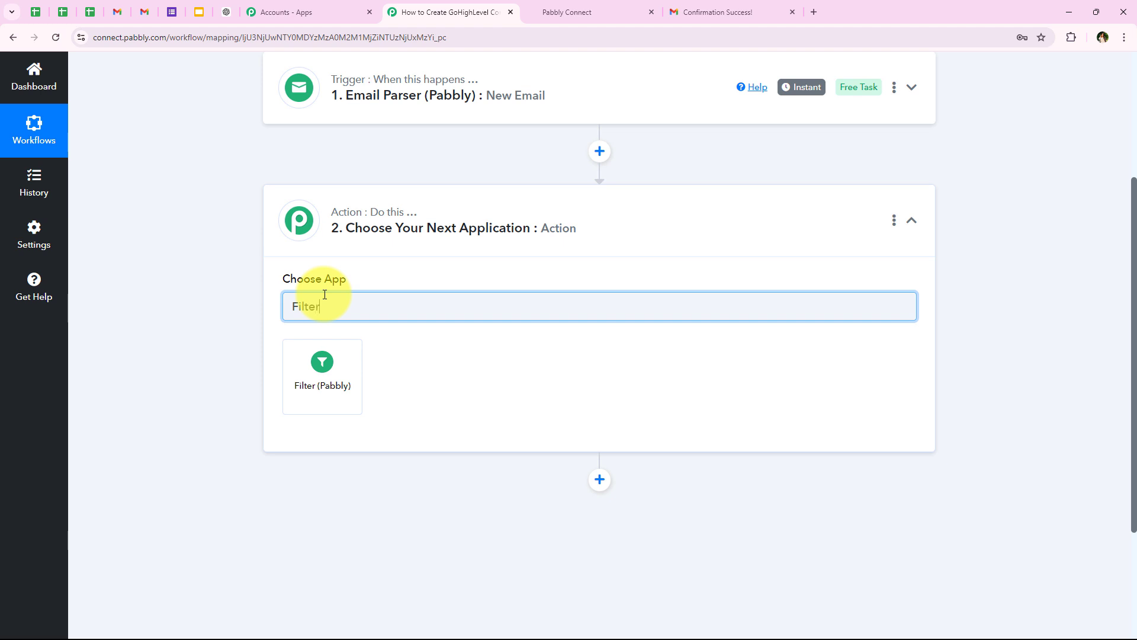
click(327, 379)
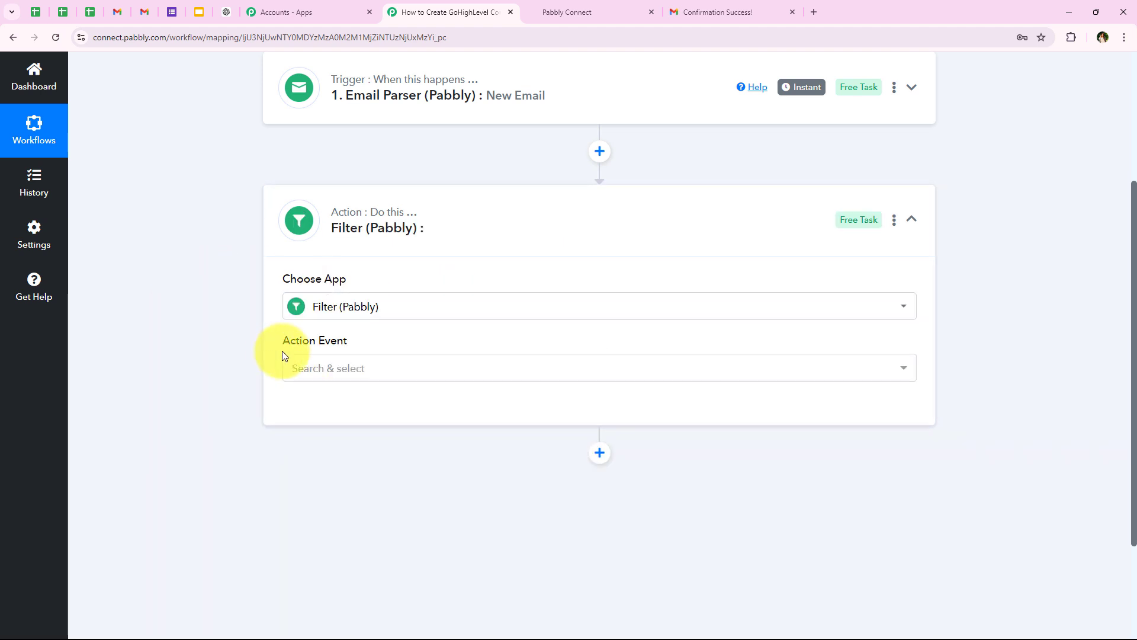
drag(282, 350, 342, 363)
click(330, 368)
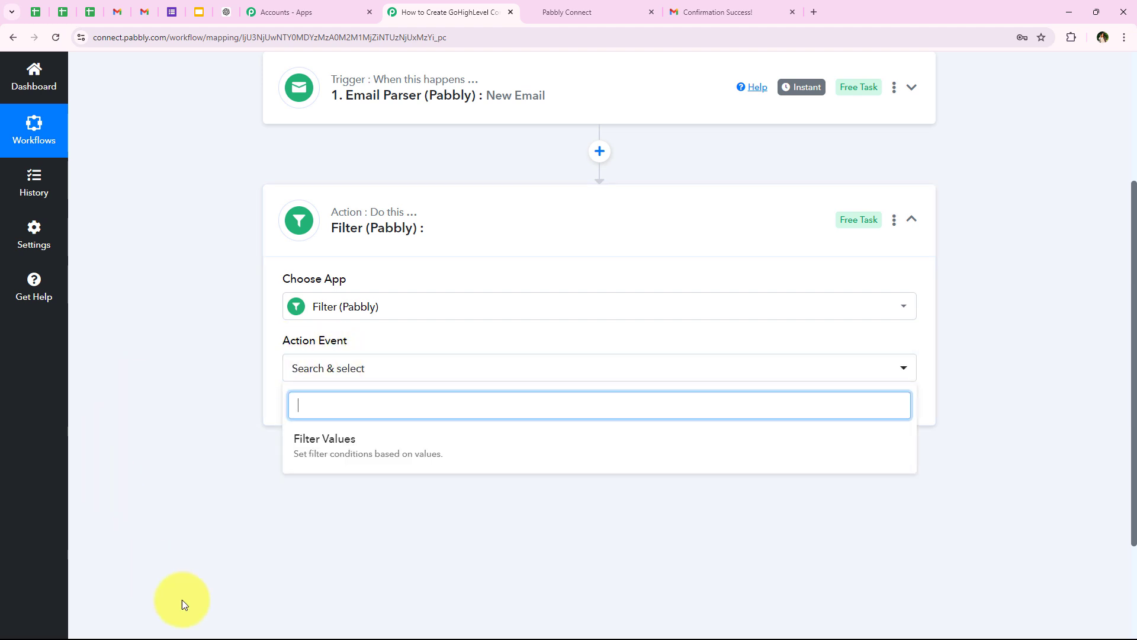
click(381, 454)
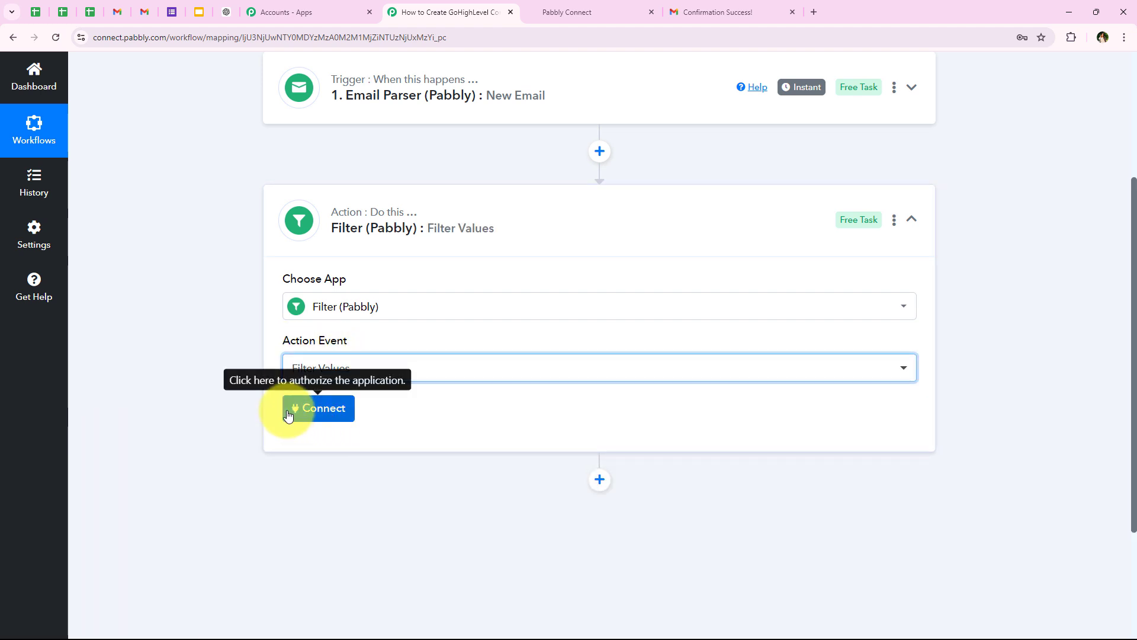
click(291, 414)
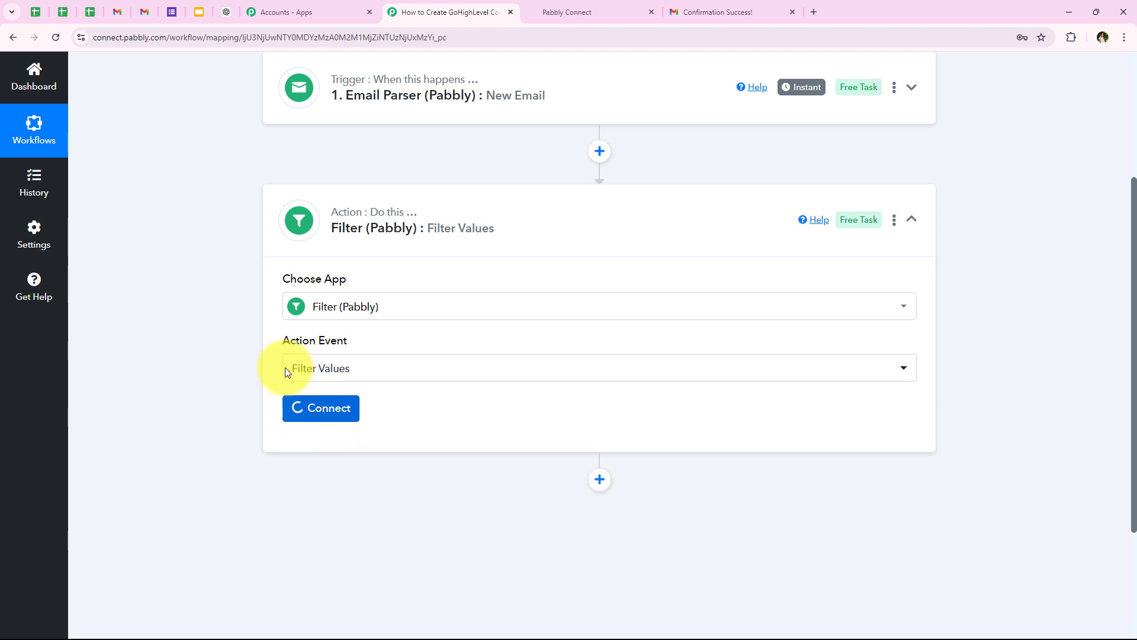
Step: Set the filter's first condition to Subject Contains 'Inquiry'
scroll(434, 354, down, 1)
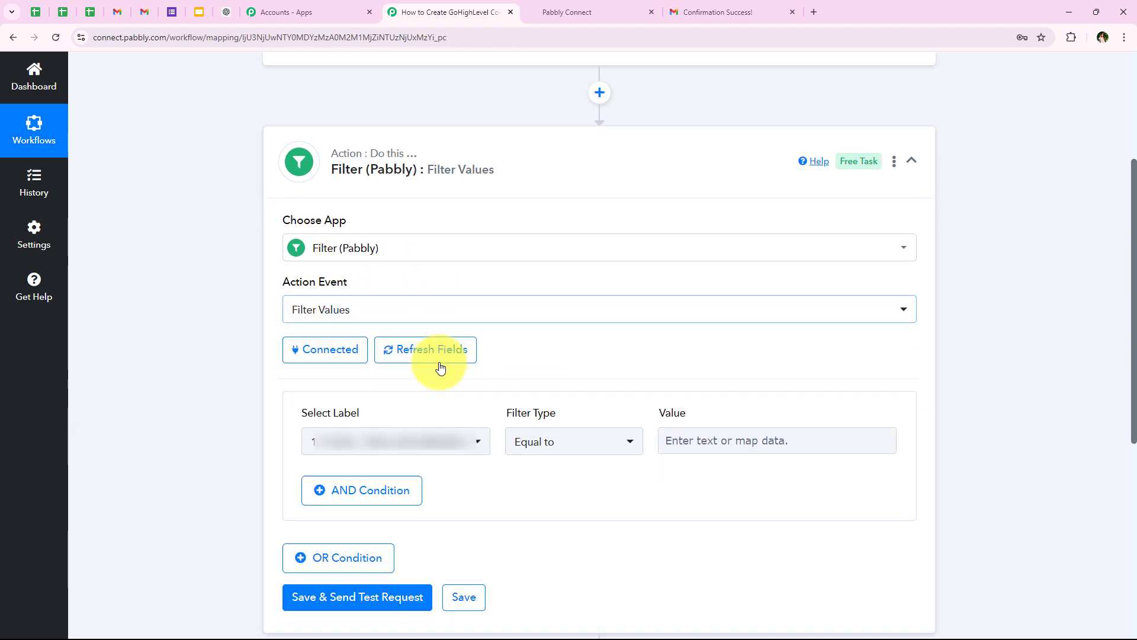
scroll(314, 410, down, 1)
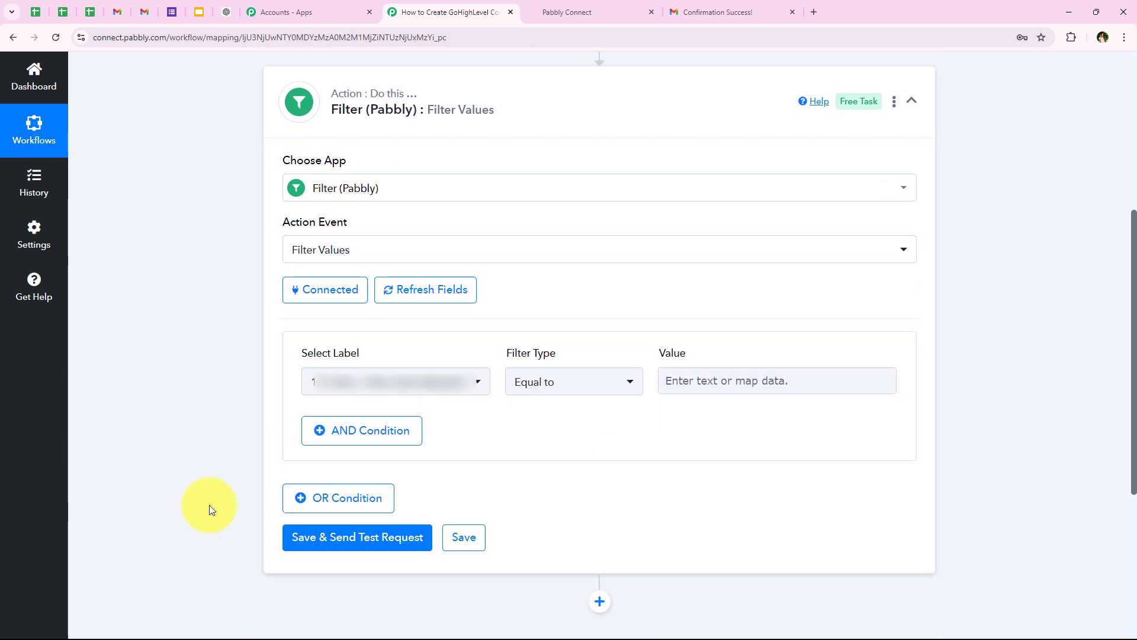
click(312, 382)
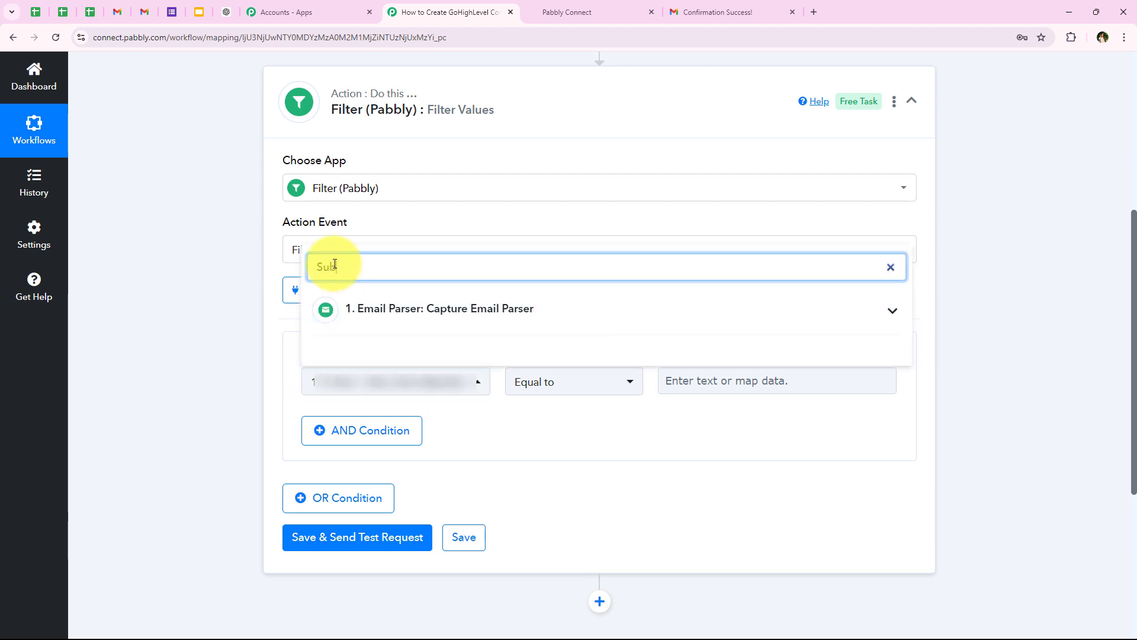
text(Subject)
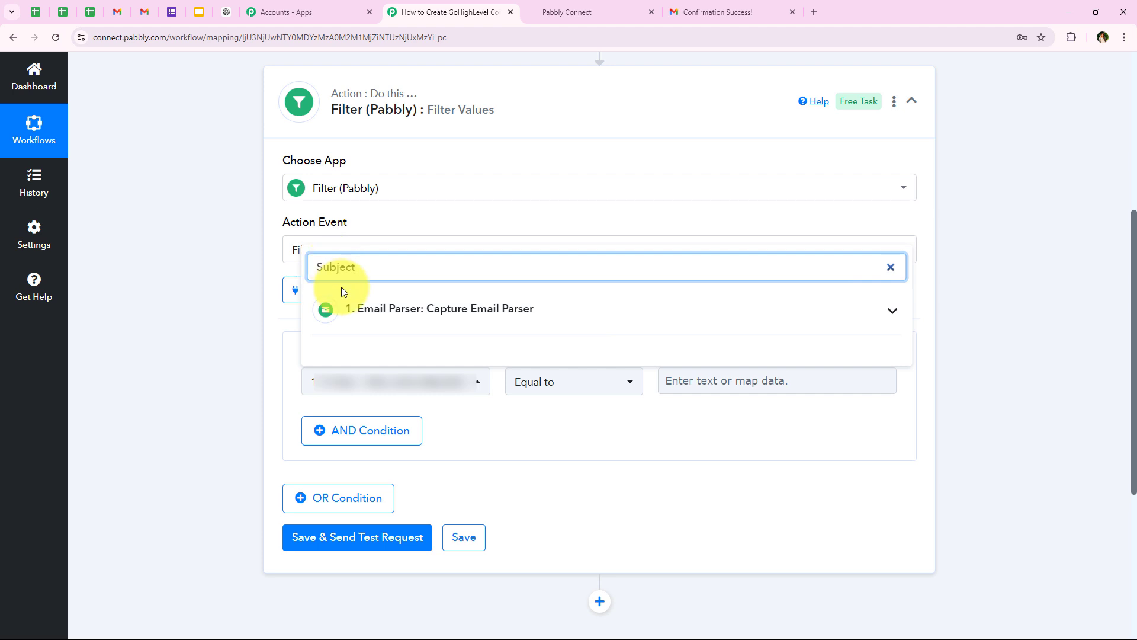
click(454, 354)
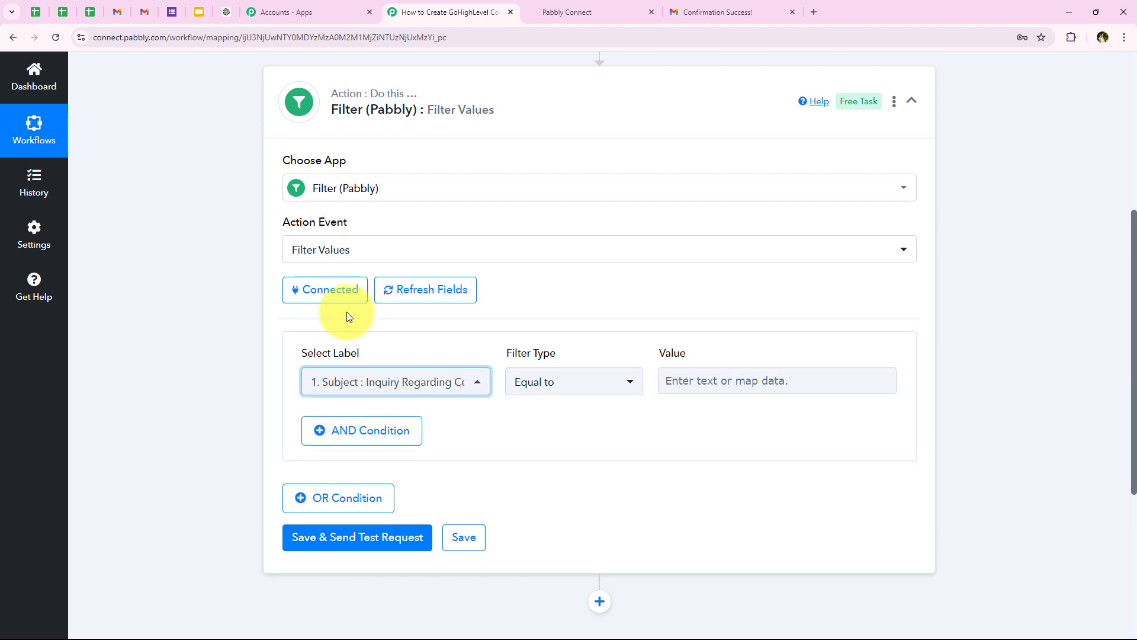
click(546, 401)
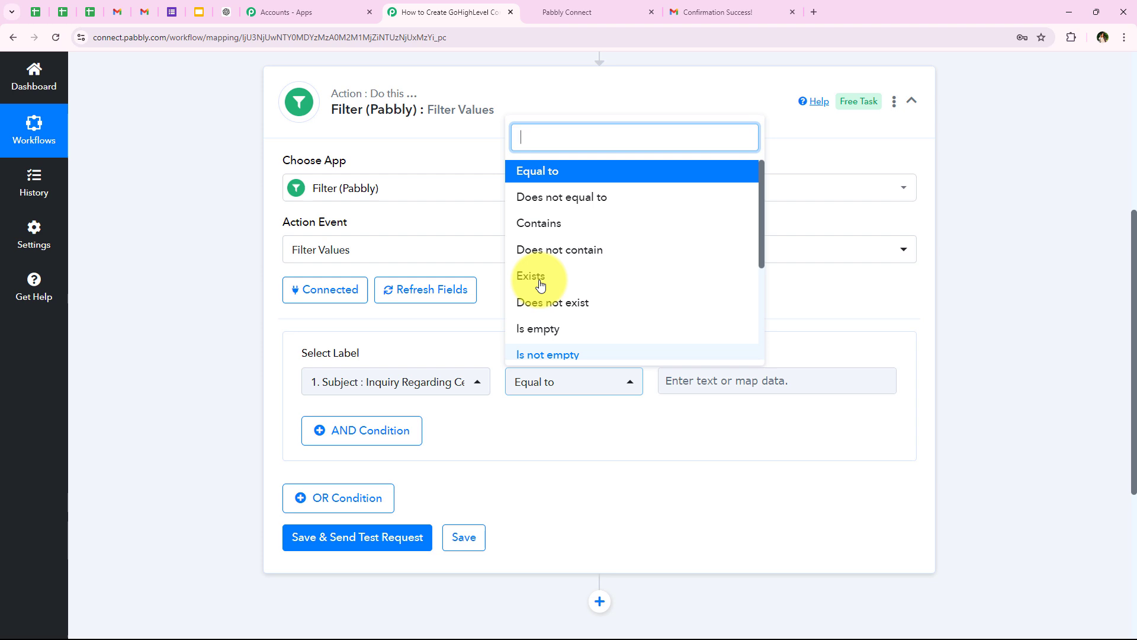
click(540, 223)
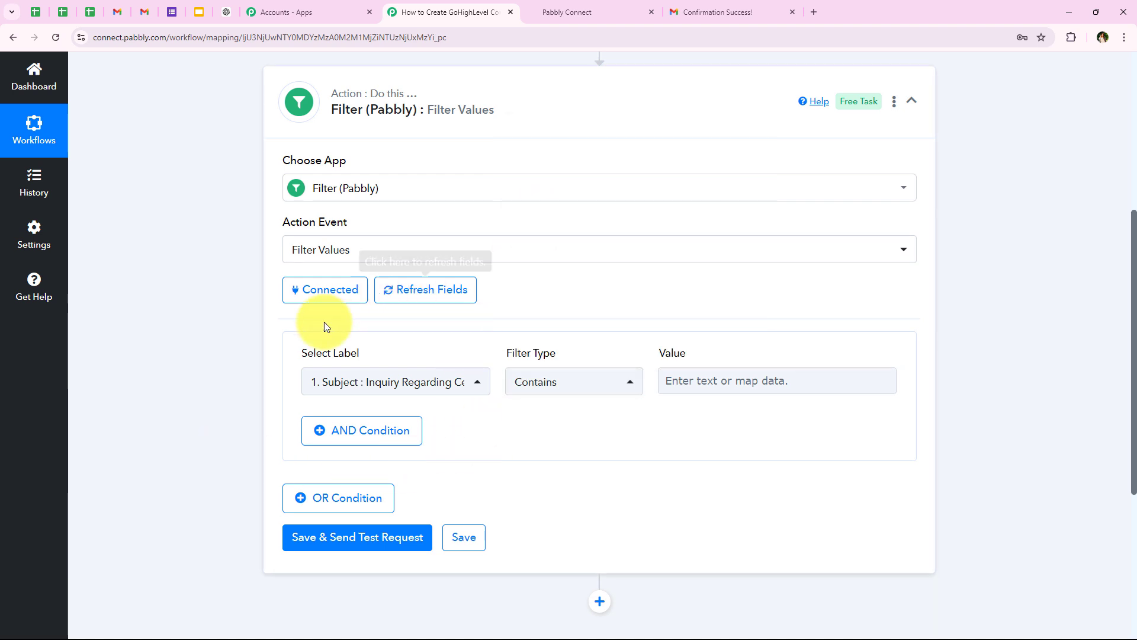
click(764, 380)
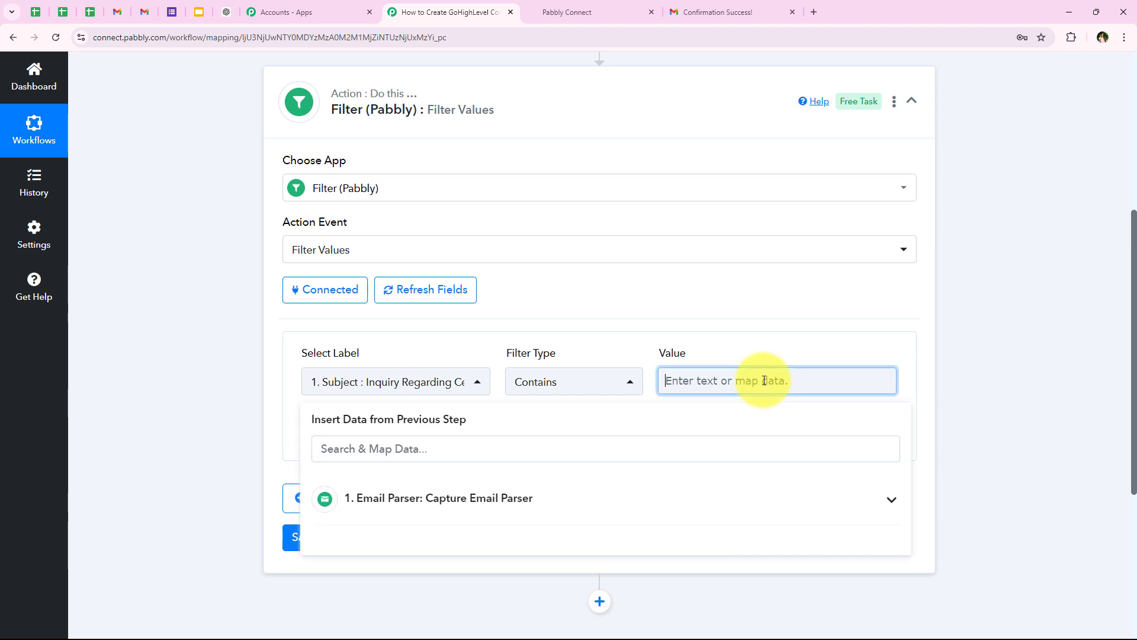
text(I)
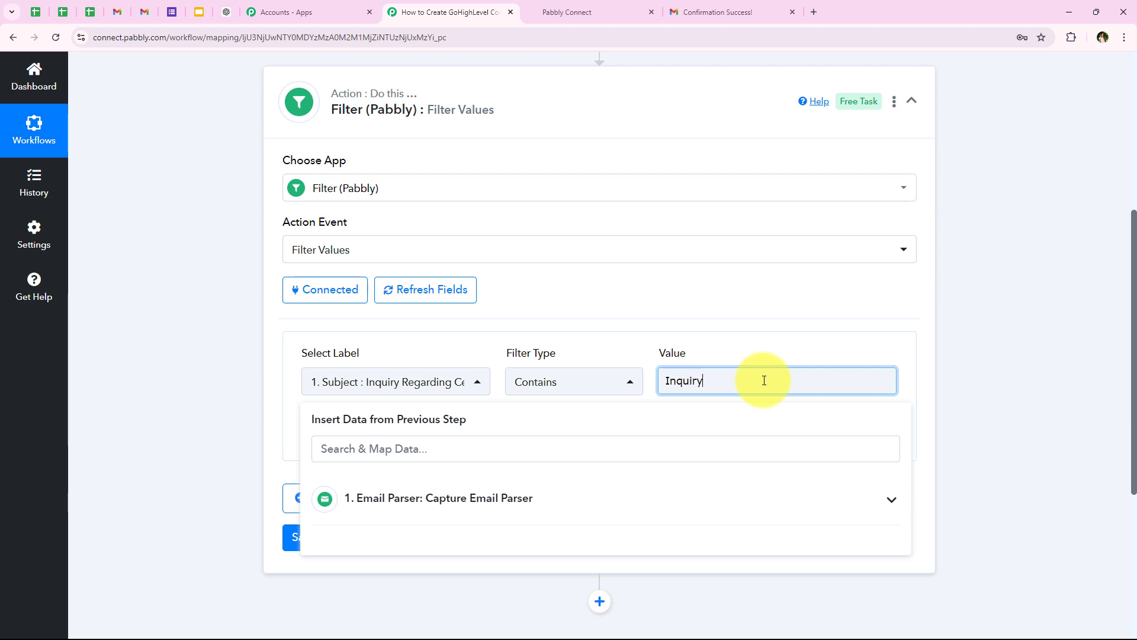
text(nquiry)
click(203, 407)
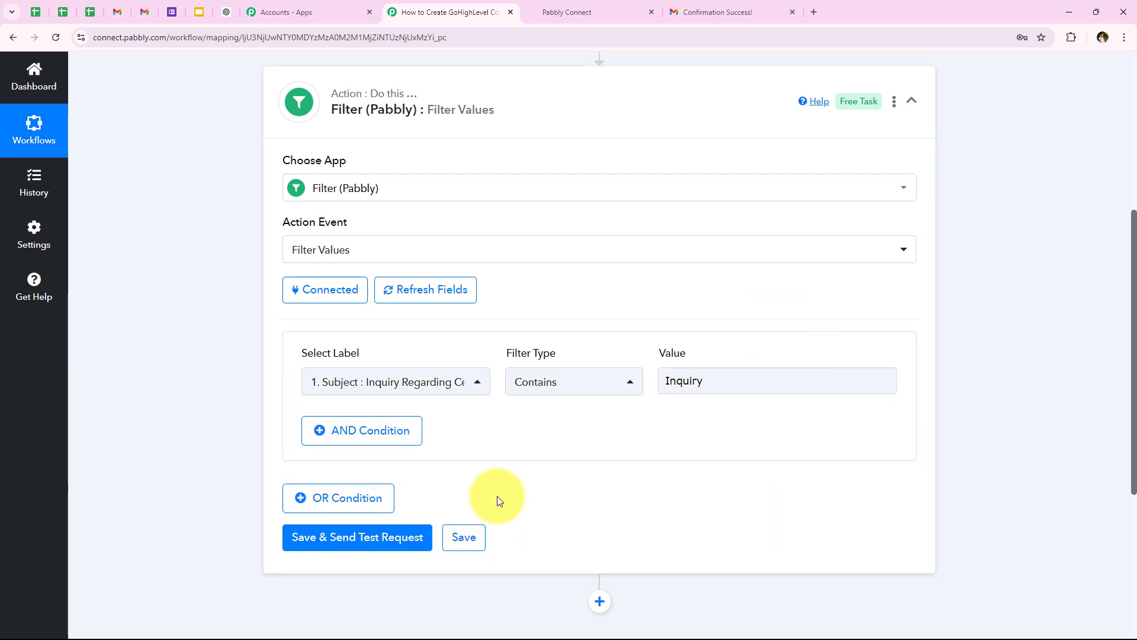
Step: Add an OR condition: Subject Contains 'Request'
click(357, 500)
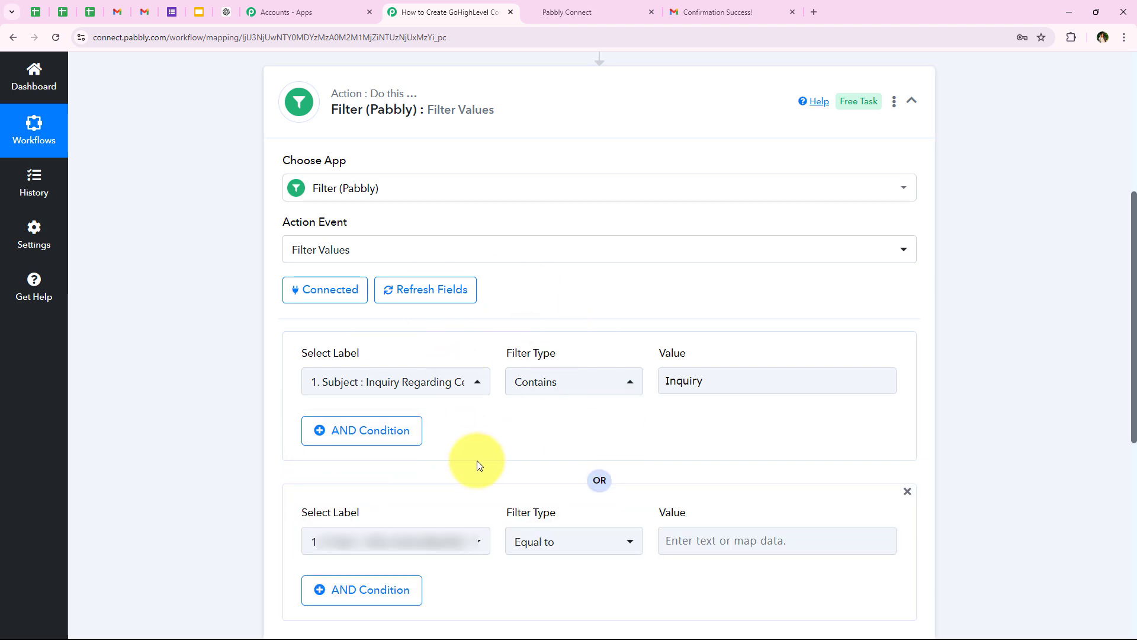
scroll(477, 460, down, 2)
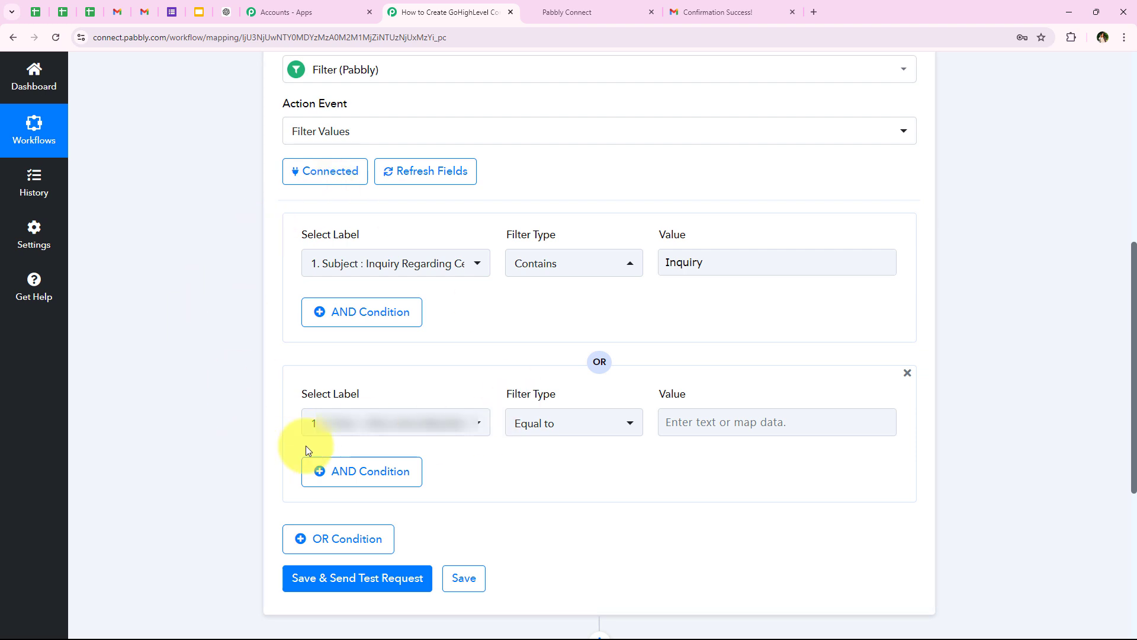
click(394, 423)
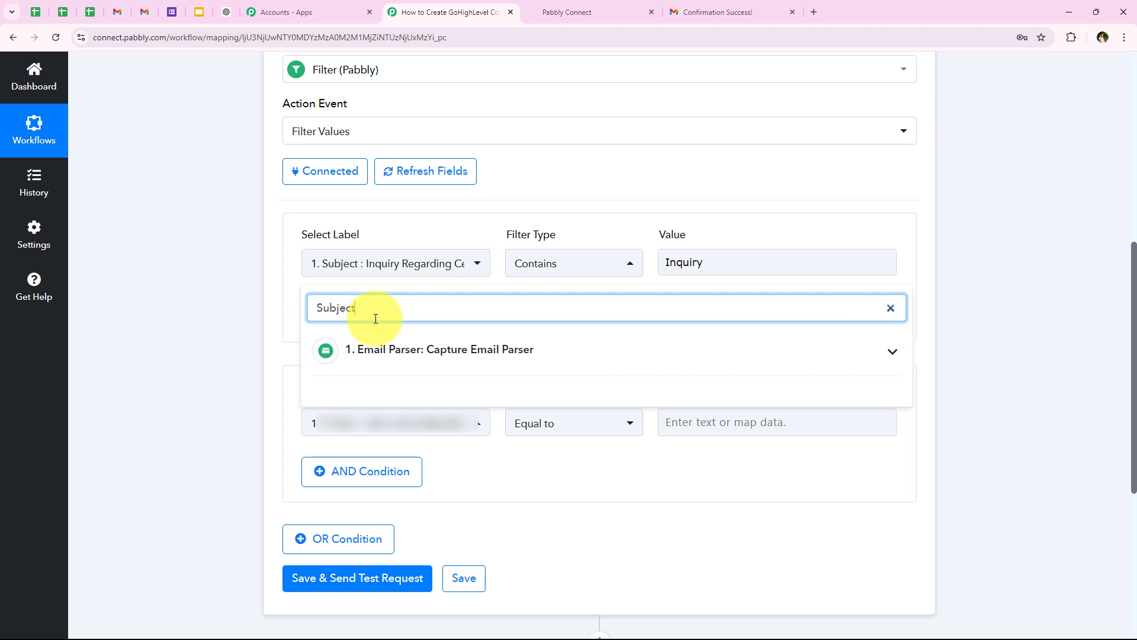
text(Subject)
click(431, 356)
click(447, 401)
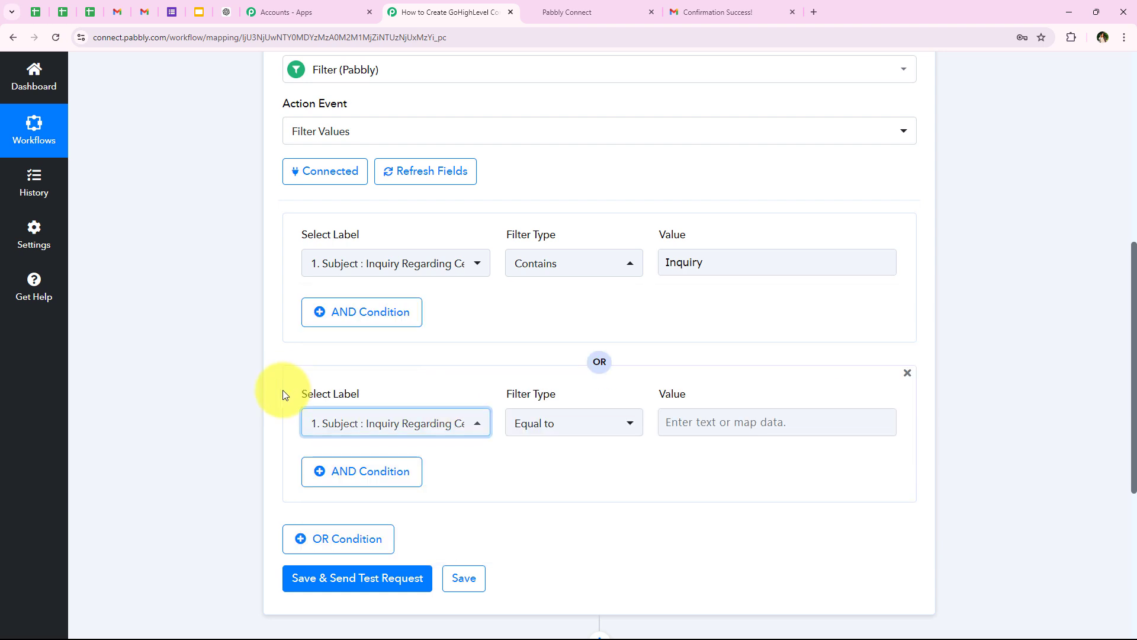
click(563, 431)
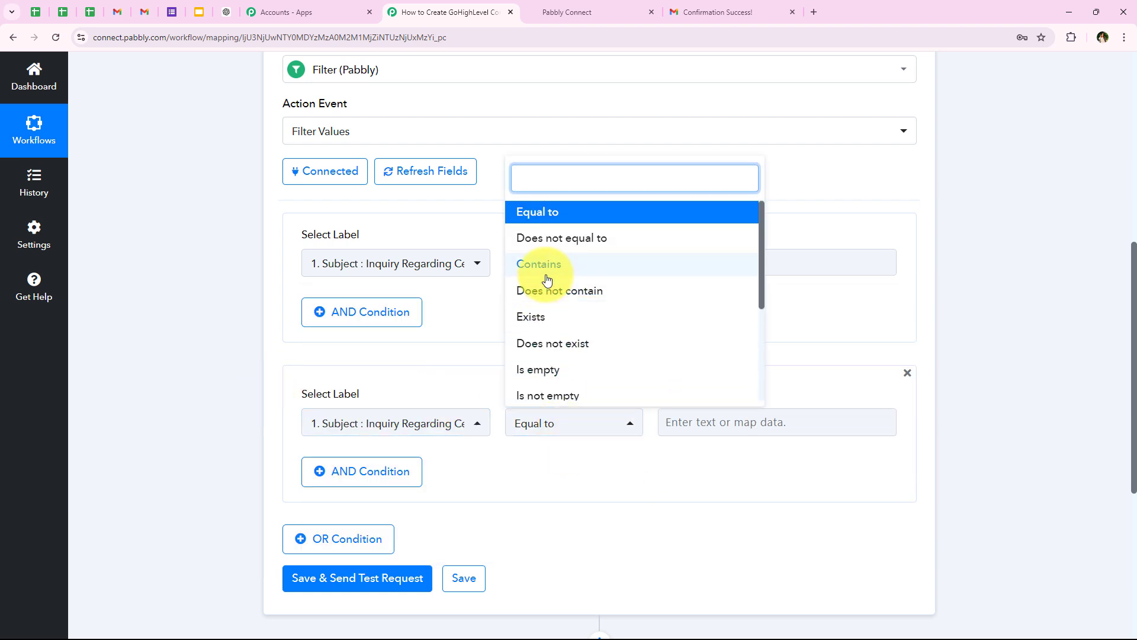
click(521, 264)
click(764, 421)
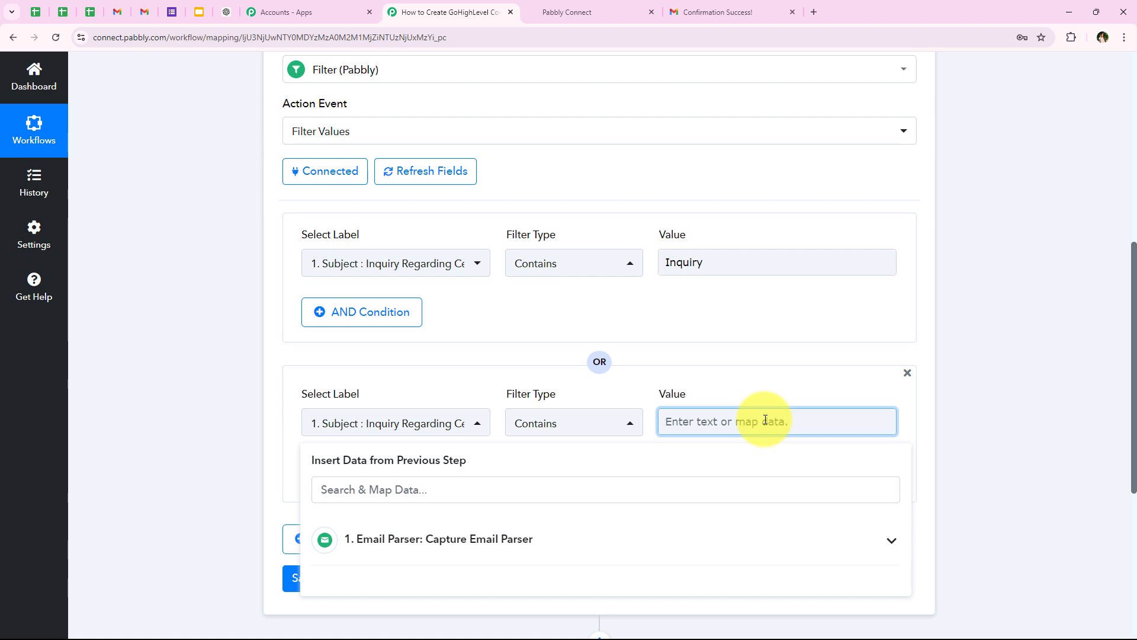
text(Request)
click(272, 368)
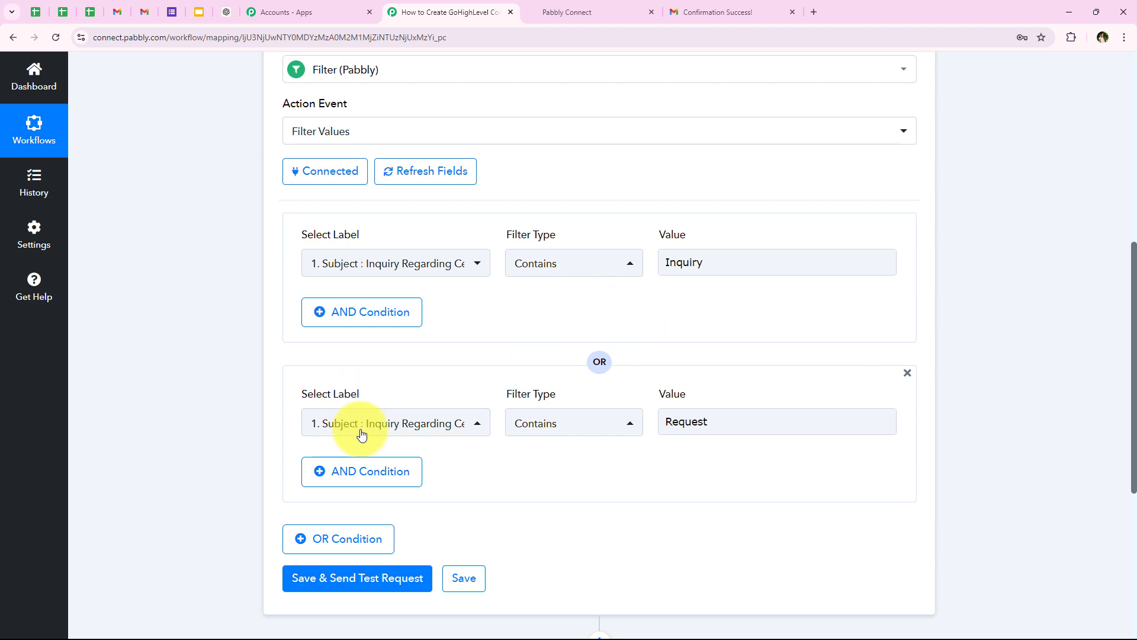
Step: Add a third OR condition: Subject Contains 'Interested'
click(343, 544)
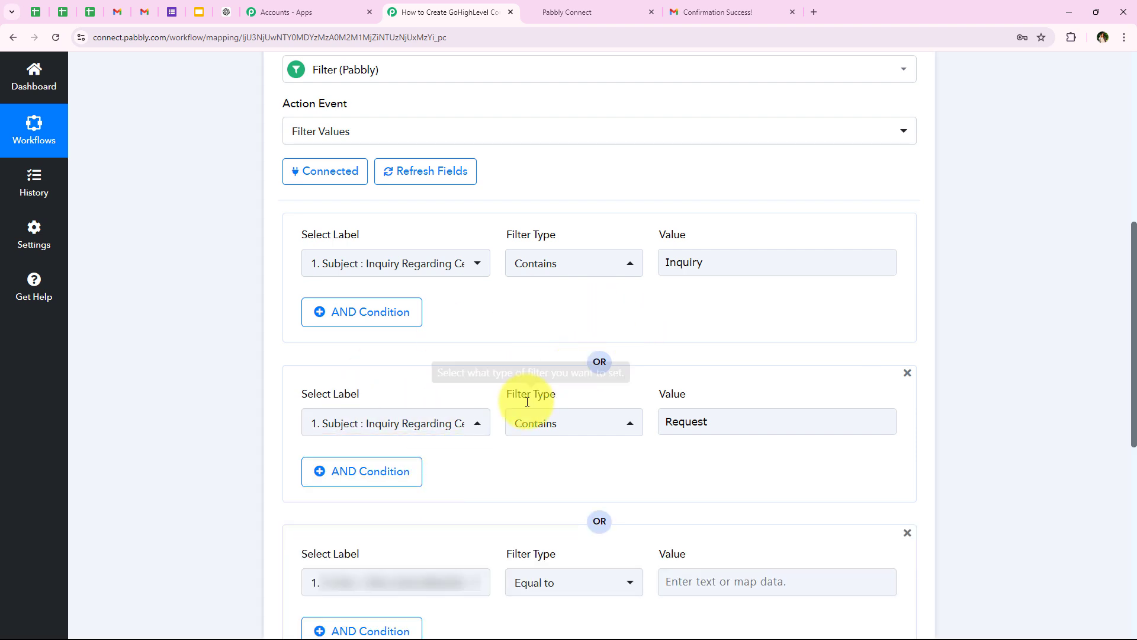
scroll(357, 519, down, 1)
click(357, 522)
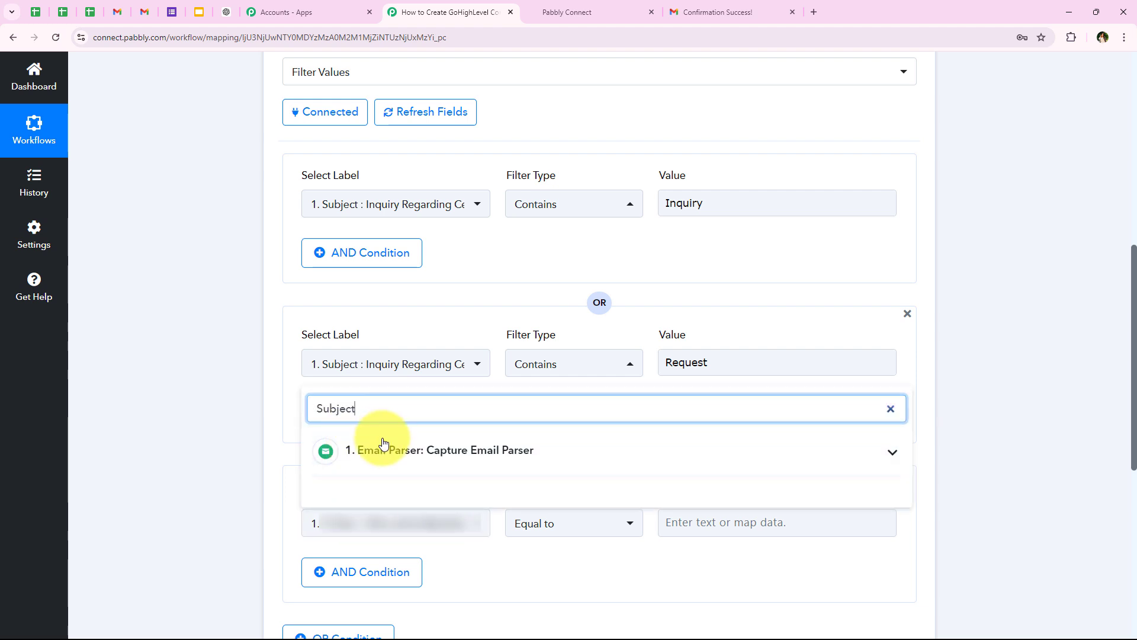
click(355, 450)
click(349, 489)
click(553, 527)
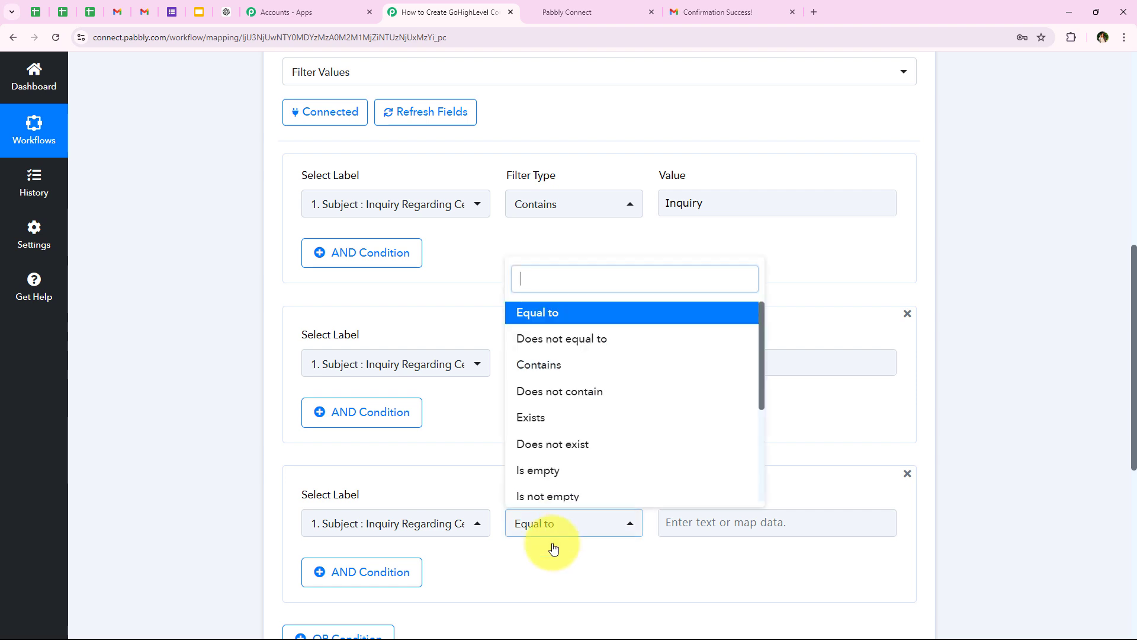
click(530, 373)
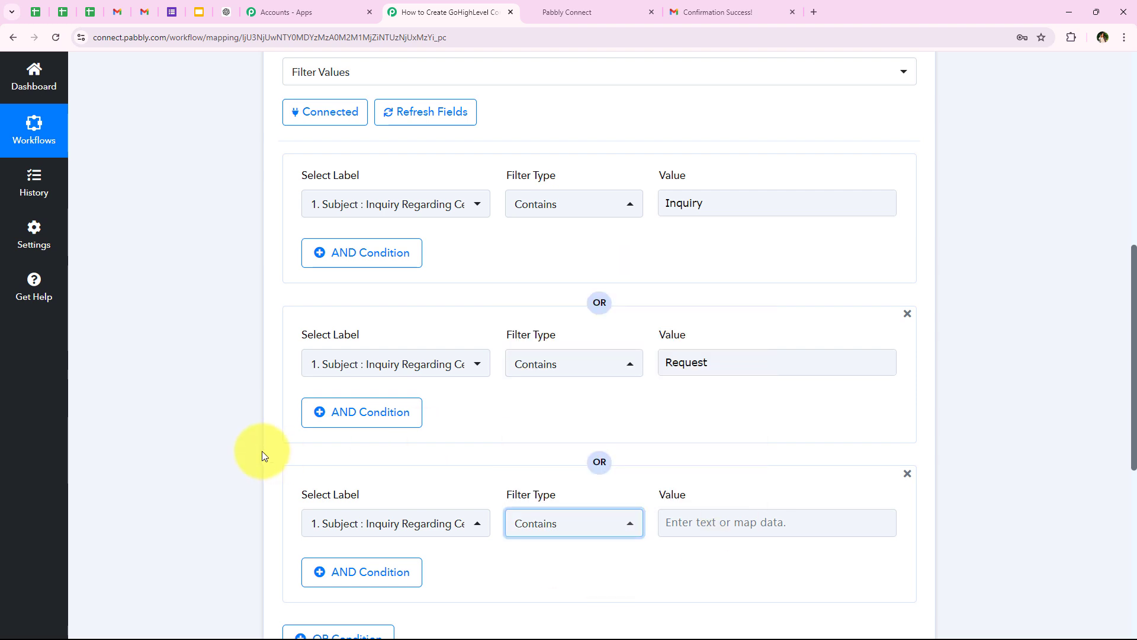
scroll(256, 453, down, 3)
click(711, 398)
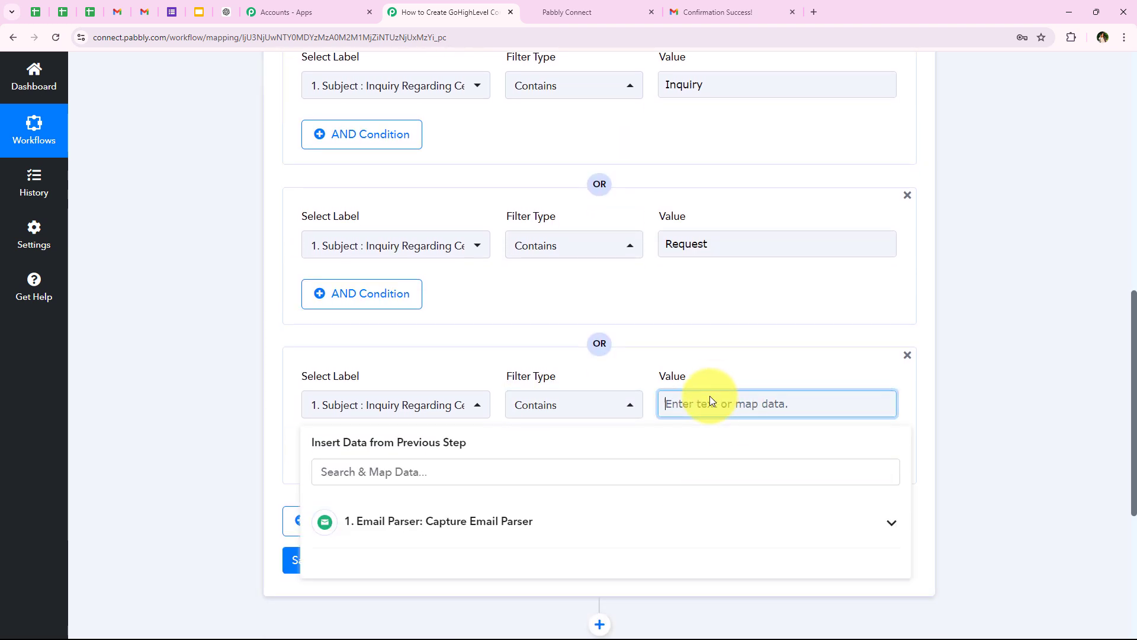
text(Interested)
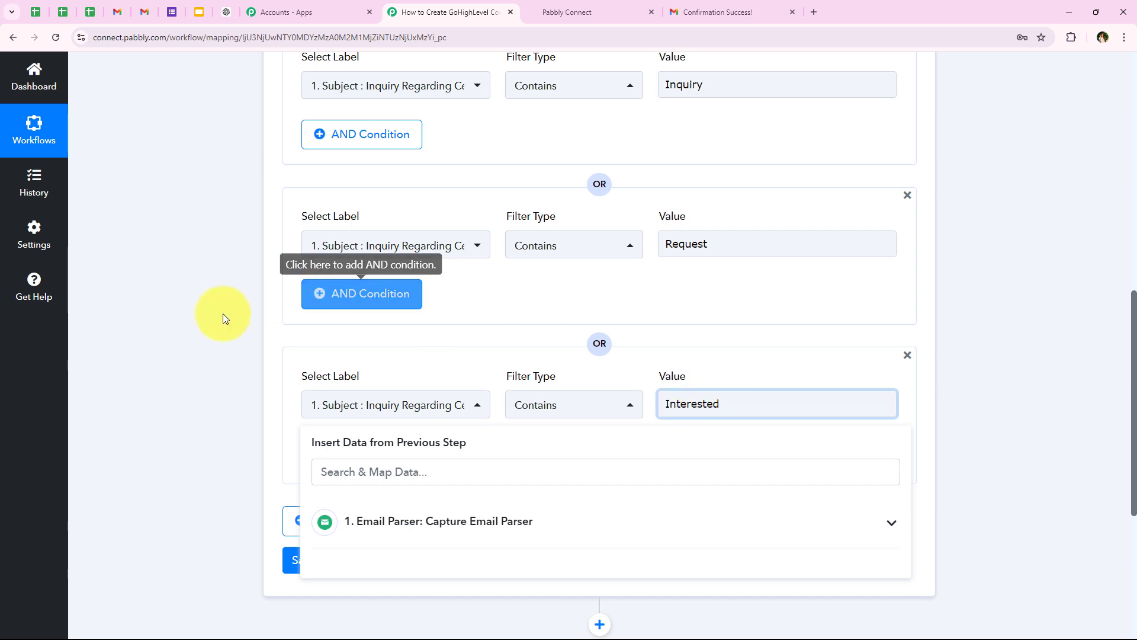
click(200, 379)
Step: Save the filter and send a test request
scroll(362, 82, up, 1)
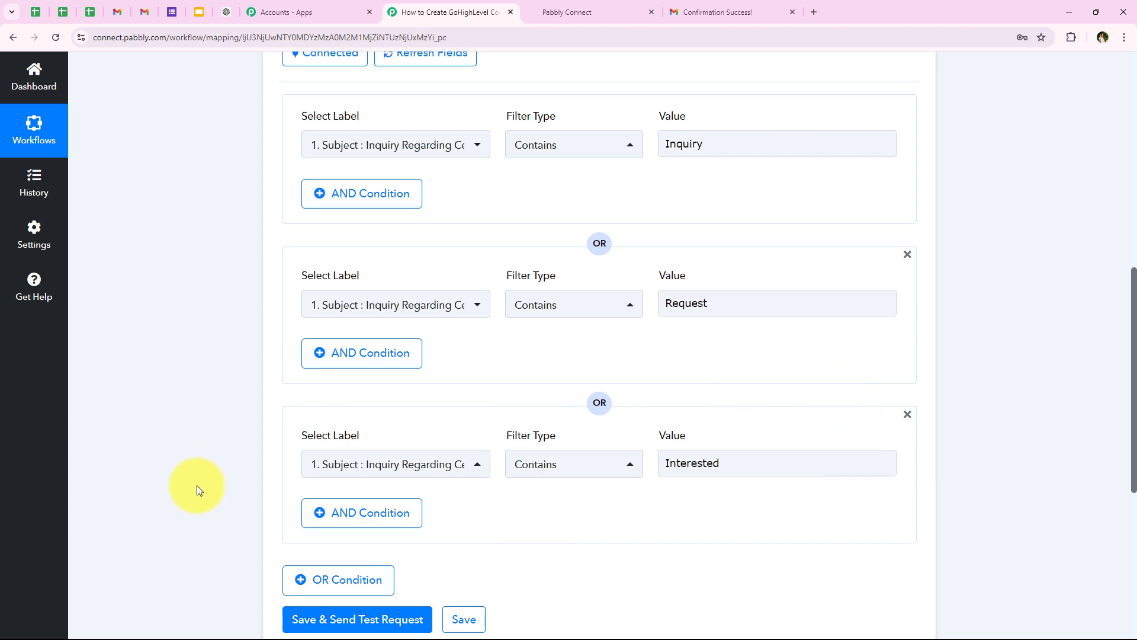
scroll(197, 486, down, 3)
scroll(557, 135, up, 5)
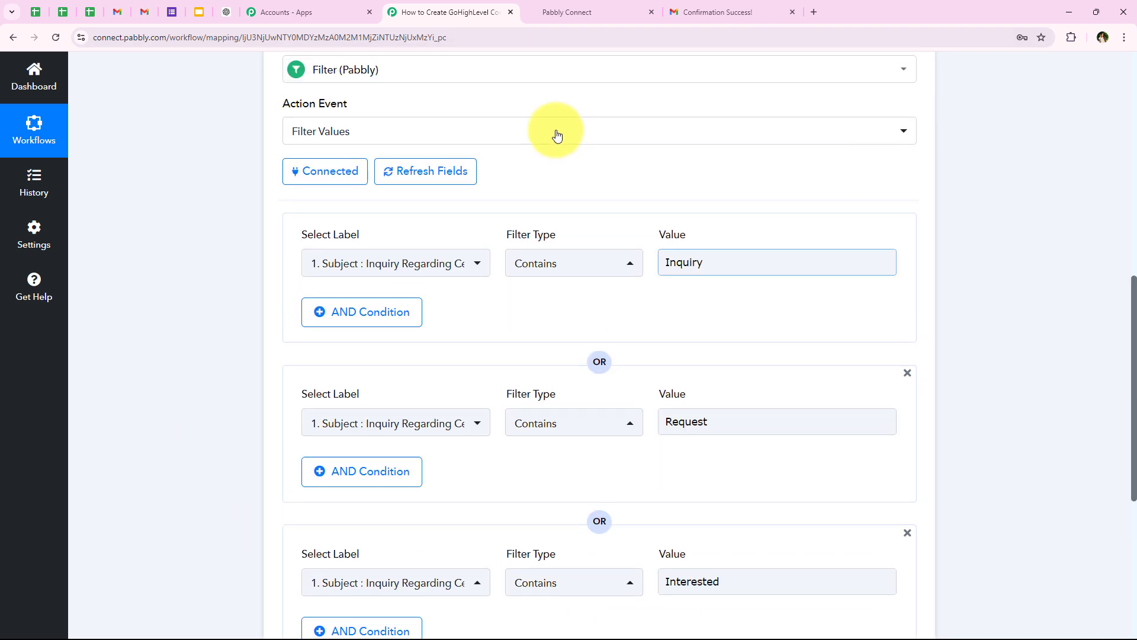
scroll(456, 173, down, 5)
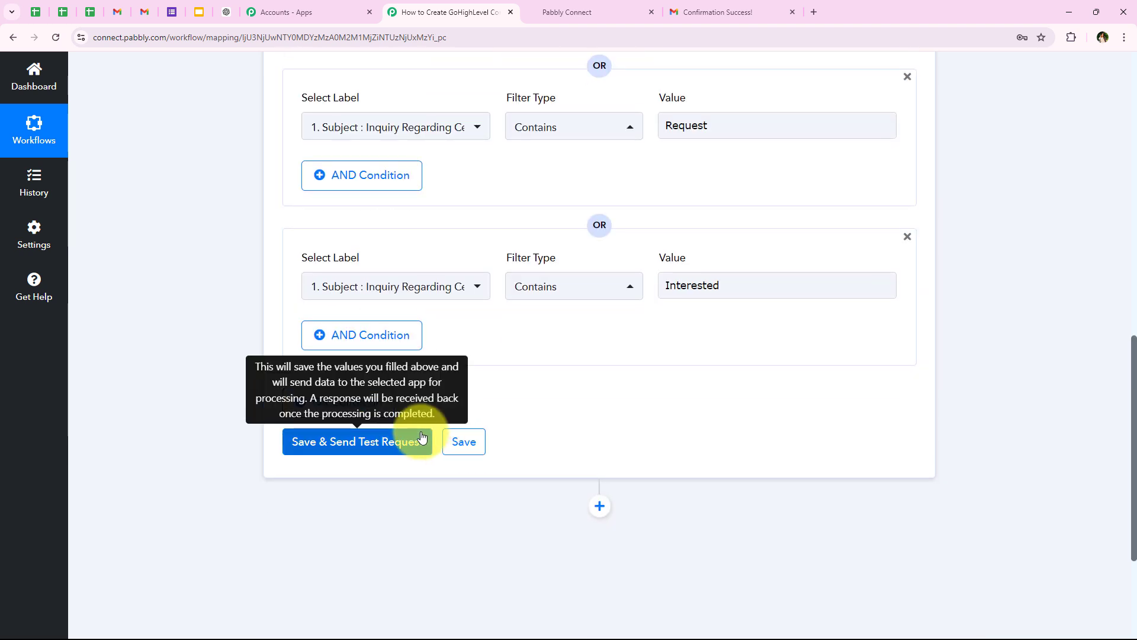
click(414, 439)
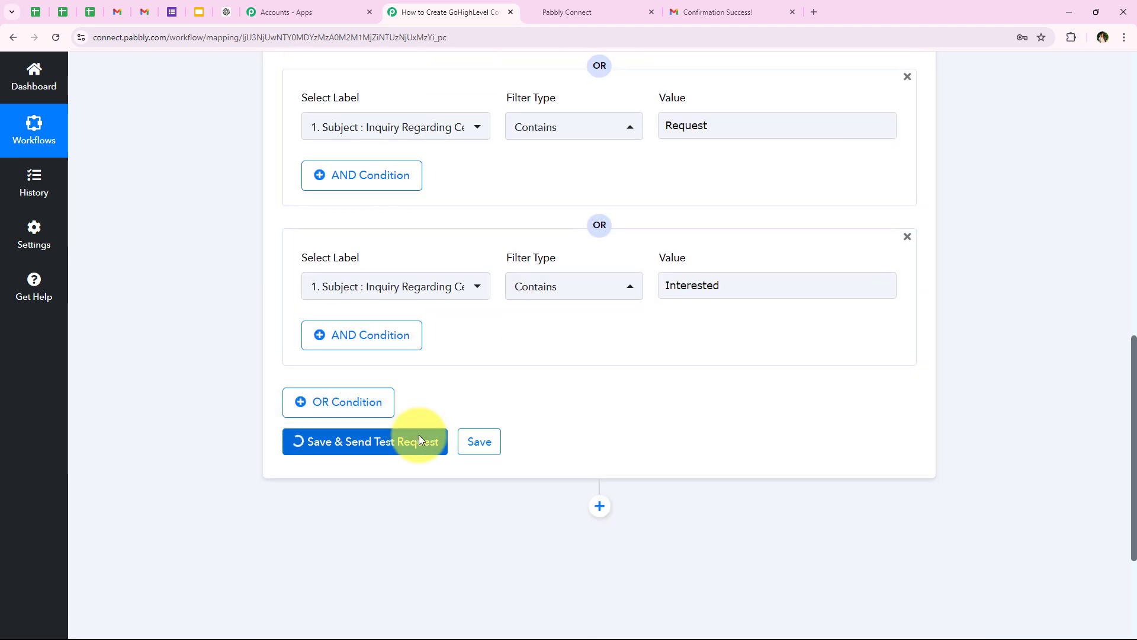
Step: Confirm the filter test response shows Status success and 'Condition is true'
scroll(558, 475, down, 2)
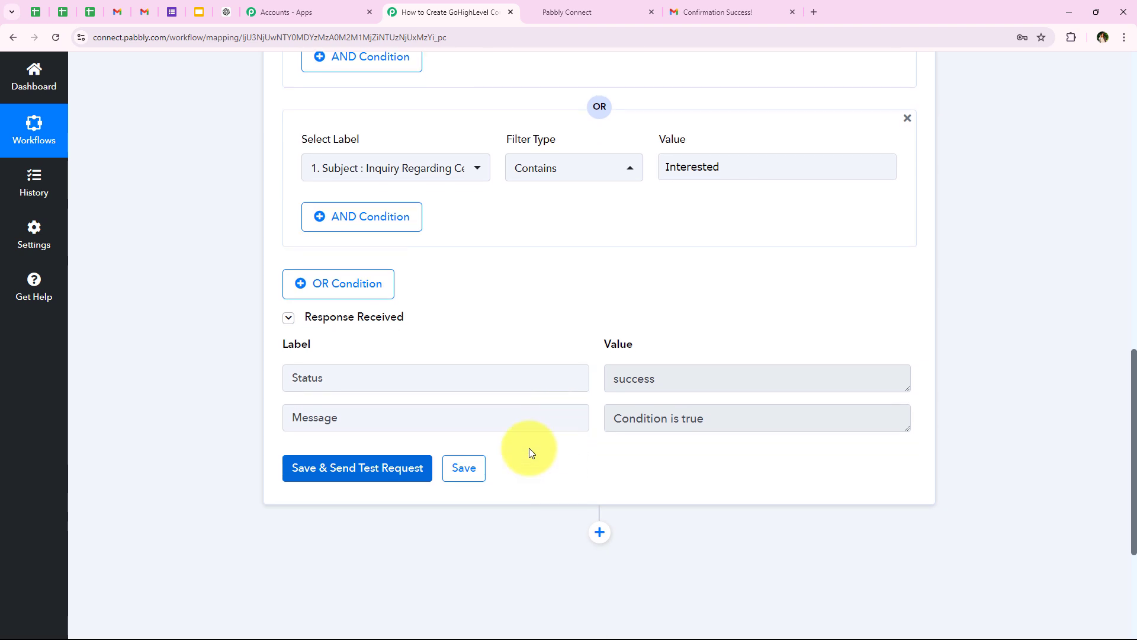
drag(705, 375, 447, 367)
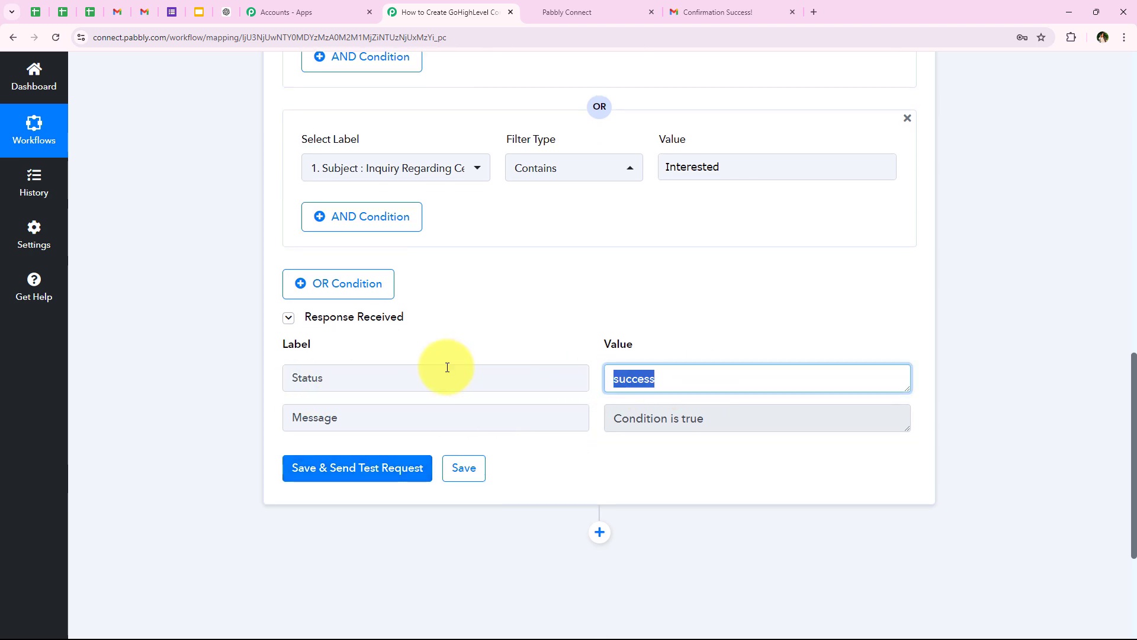
drag(723, 419, 394, 396)
click(449, 385)
Step: Scroll back up and collapse the Filter step
scroll(227, 394, up, 1)
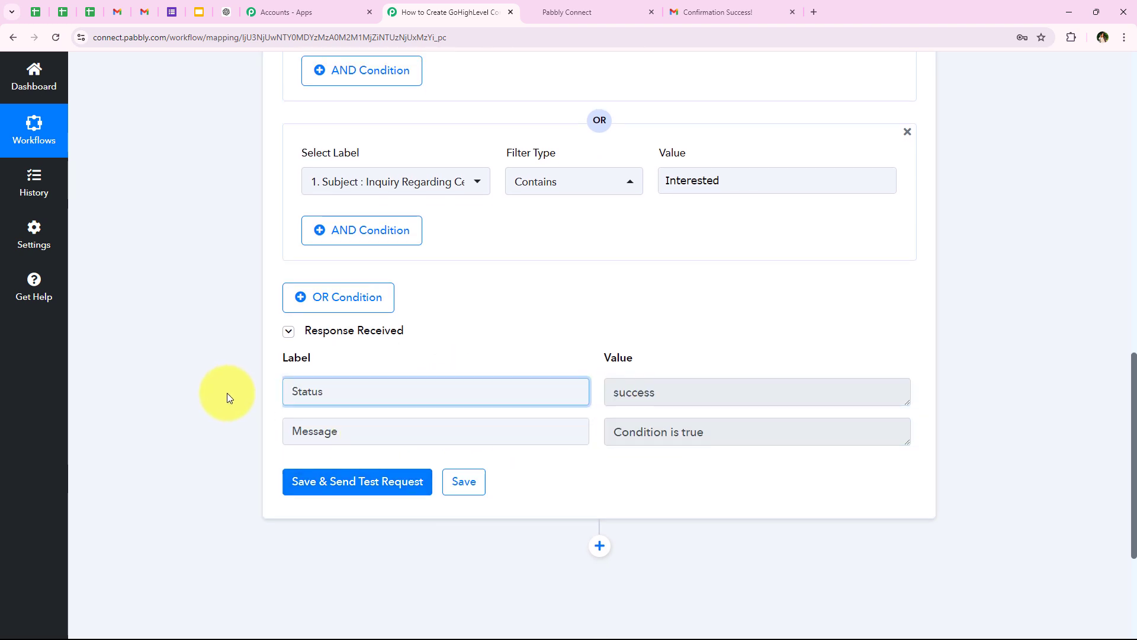
scroll(228, 396, up, 4)
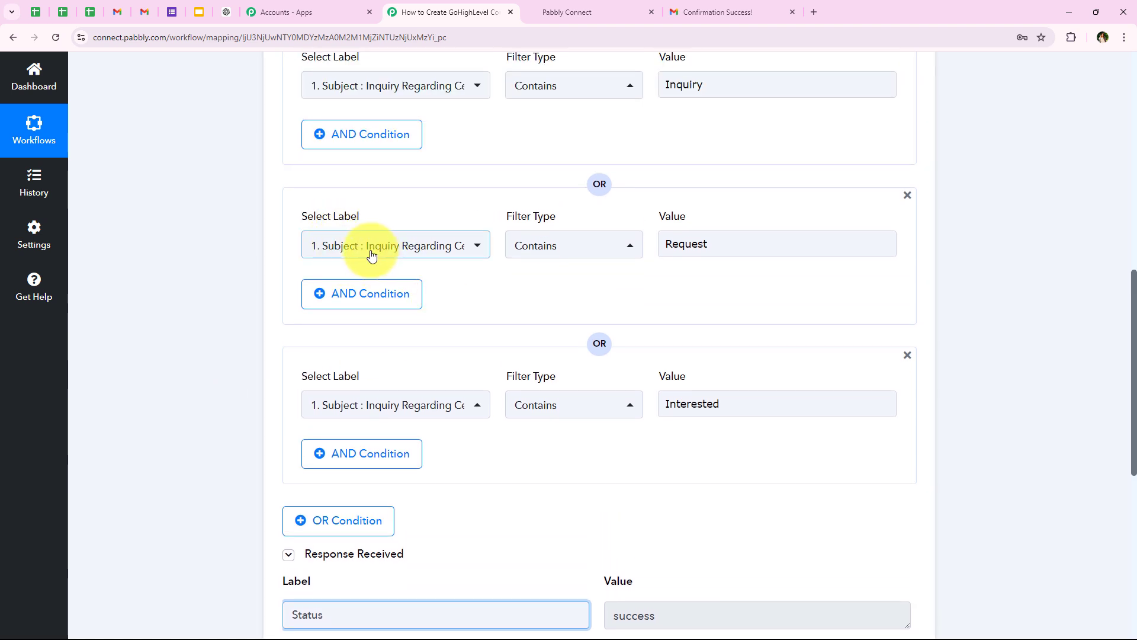
scroll(180, 361, up, 3)
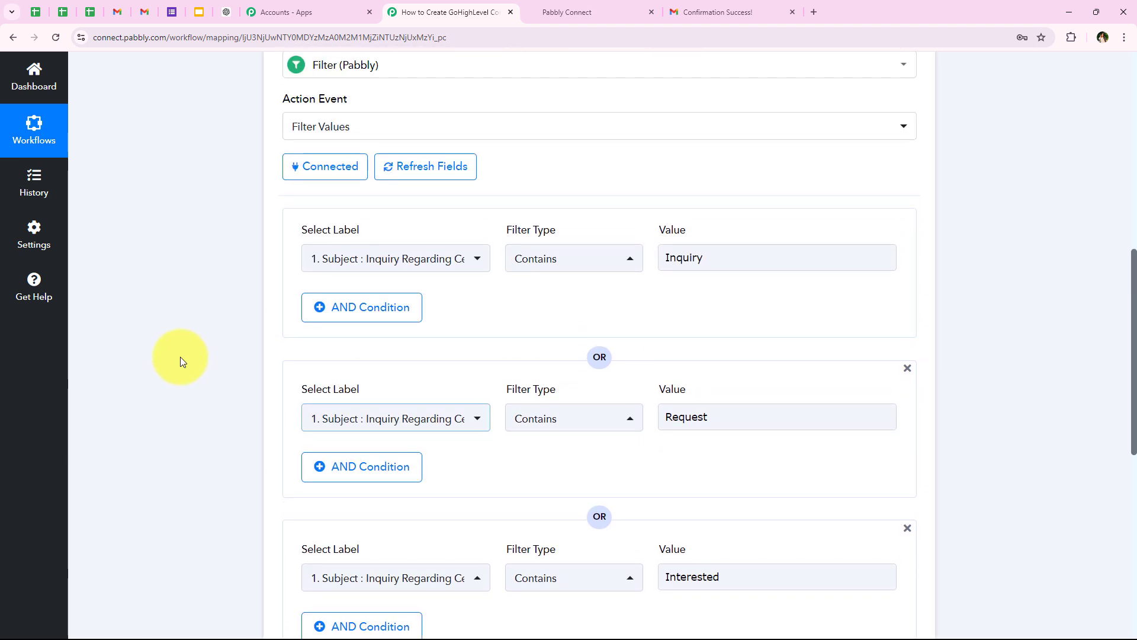
scroll(180, 357, up, 4)
scroll(583, 369, down, 6)
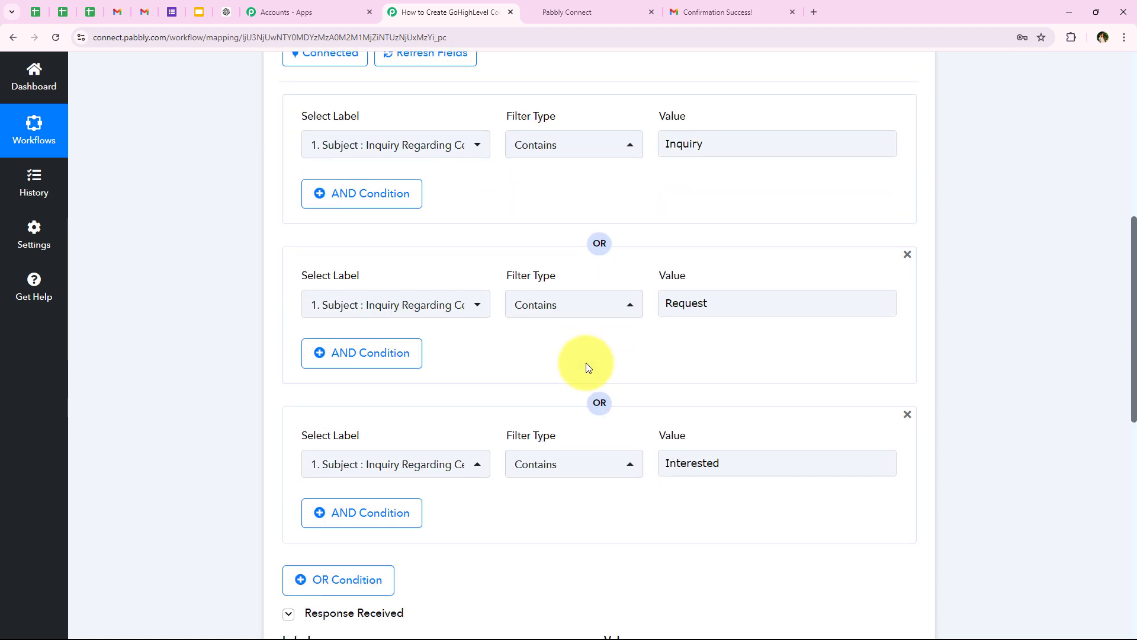
scroll(585, 363, down, 6)
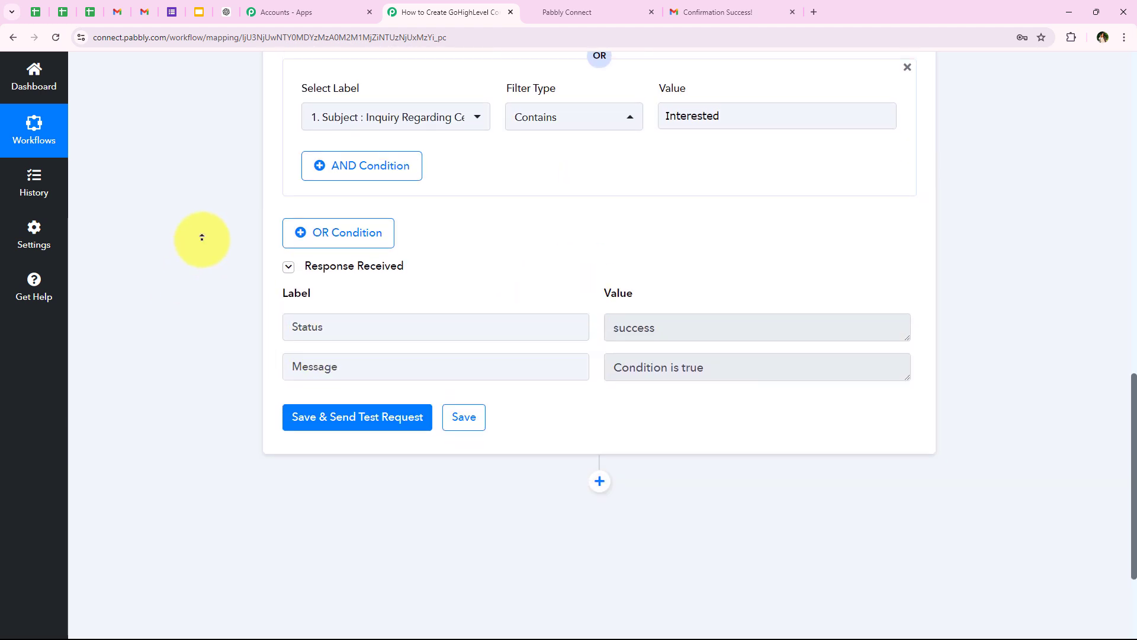
scroll(202, 238, up, 13)
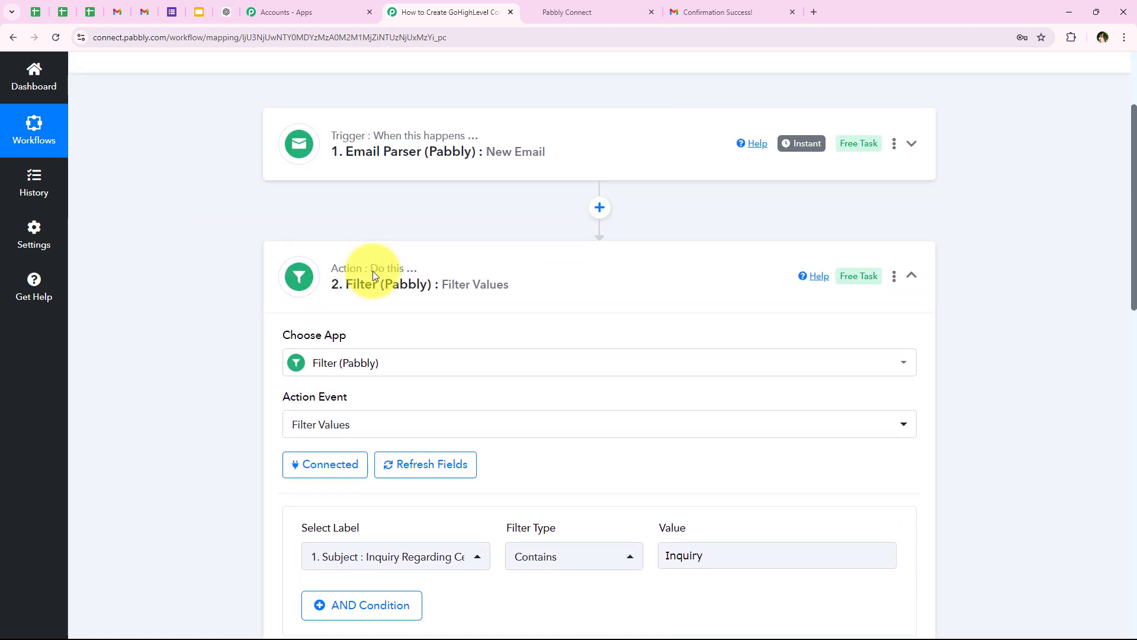
click(372, 271)
Step: Add a LeadConnector V2 step after the filter with the Create Contact action event
click(600, 342)
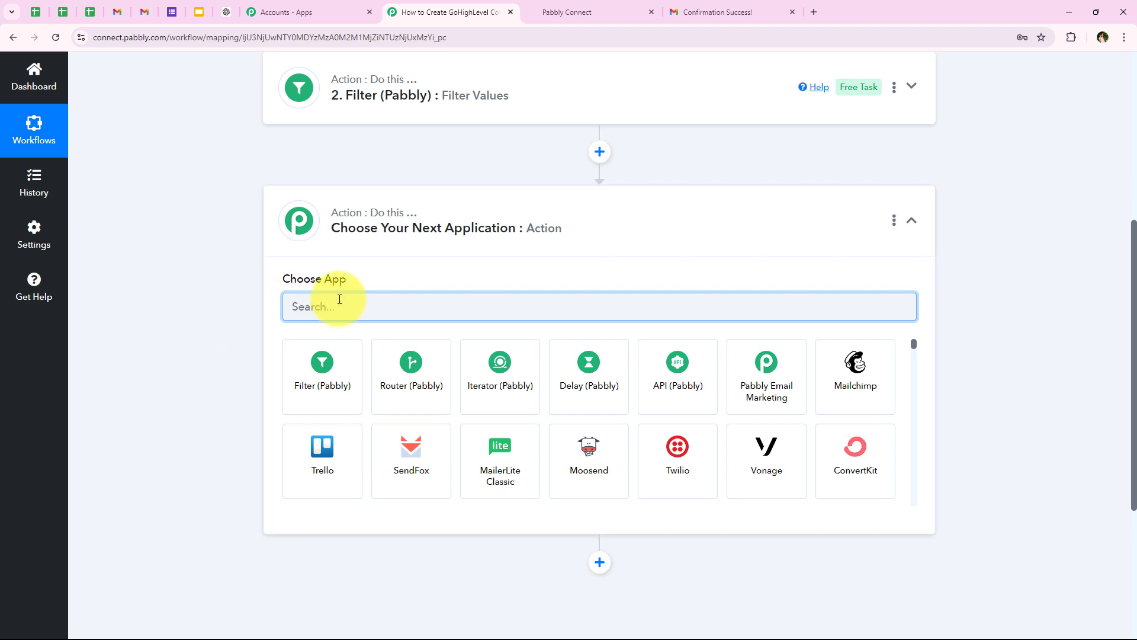
text(Lead)
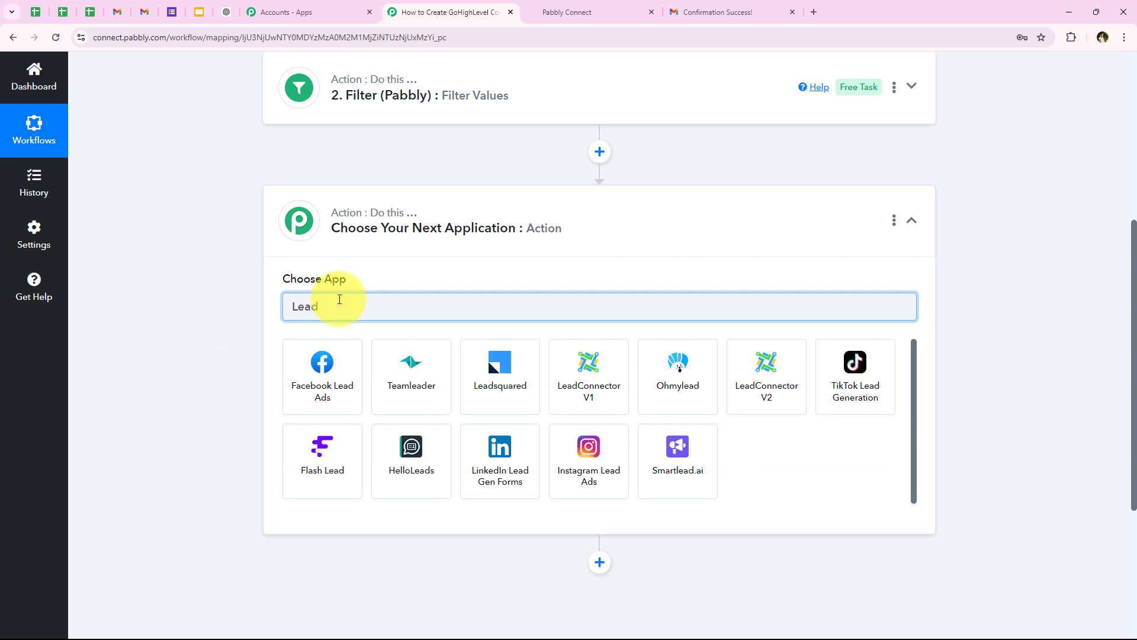
text(Connector V)
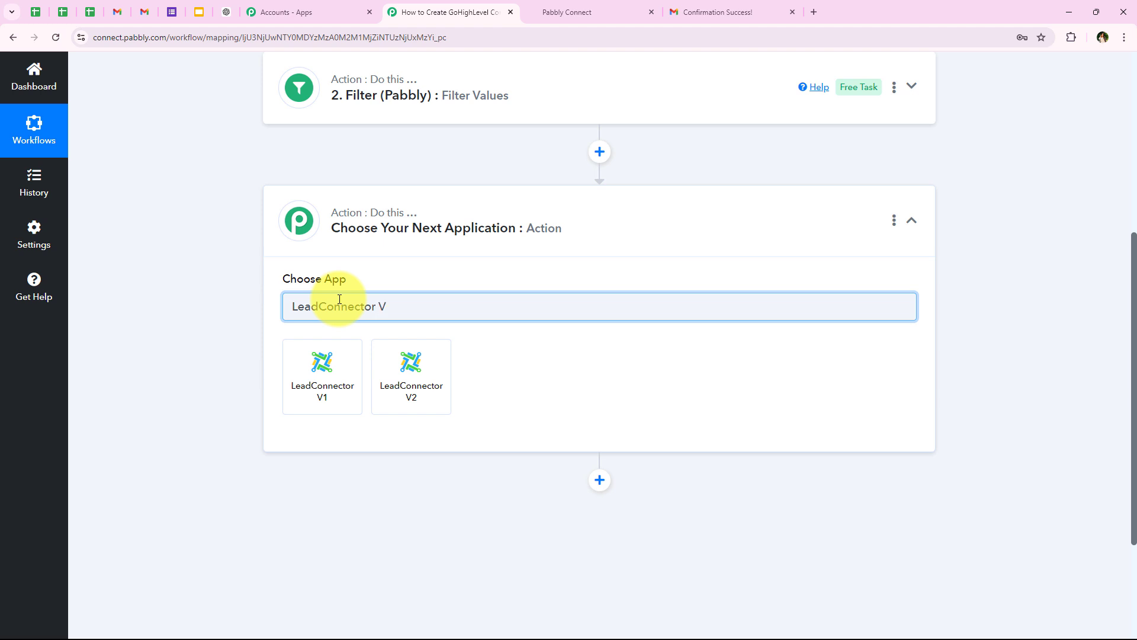
click(413, 362)
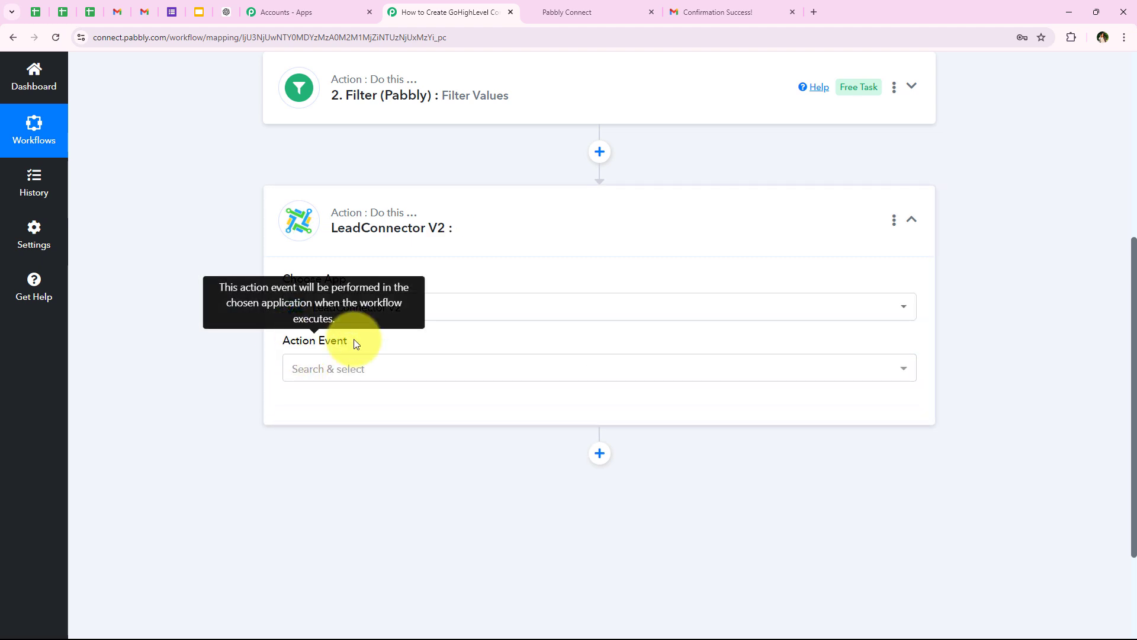
drag(284, 335, 358, 343)
click(368, 364)
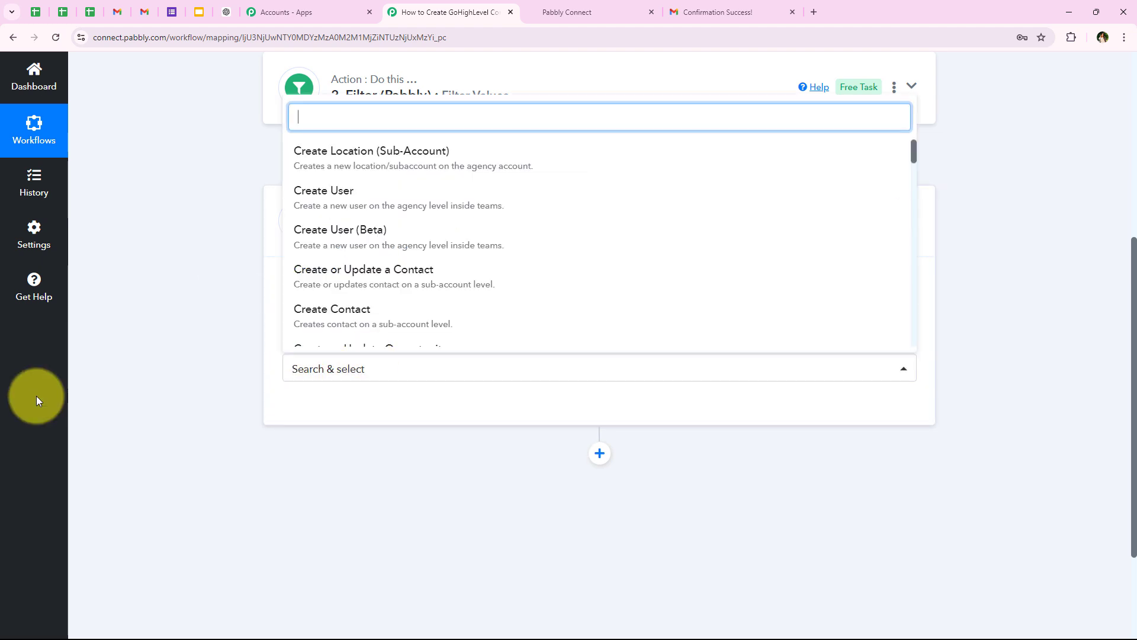
click(330, 313)
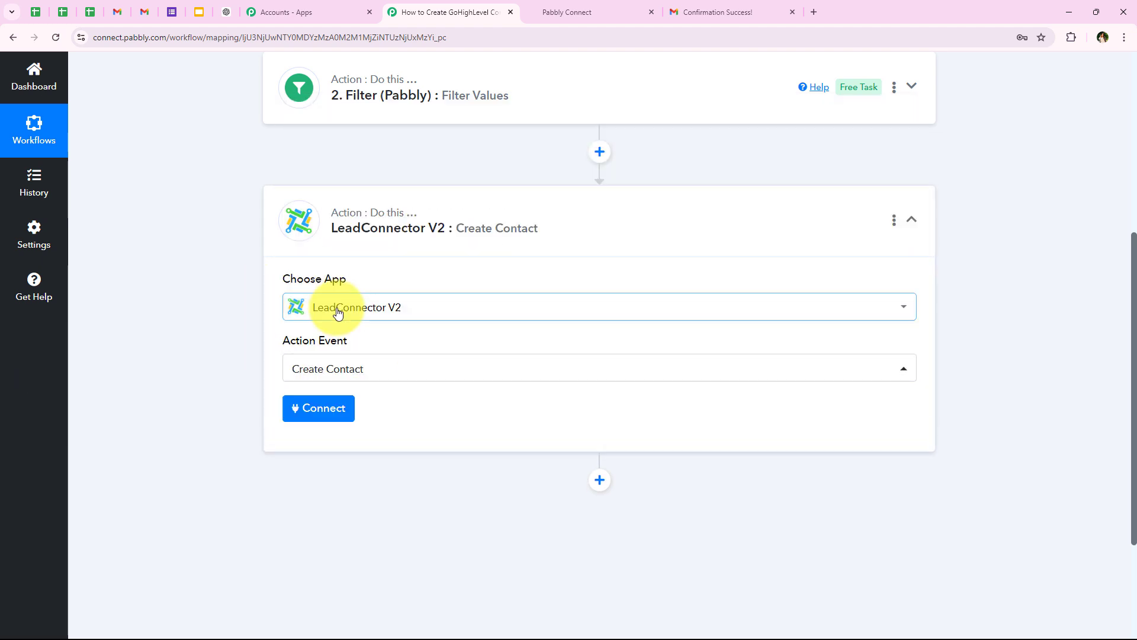
click(298, 413)
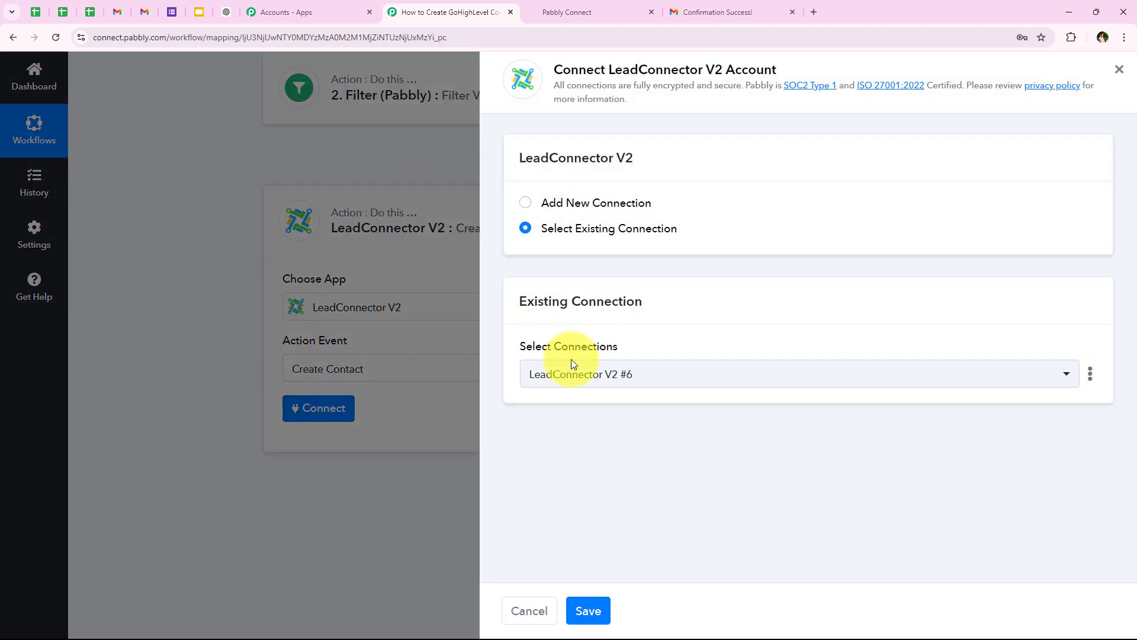
Step: Choose Add New Connection (LeadConnector V2 #7) instead of the existing connection
drag(542, 202, 652, 204)
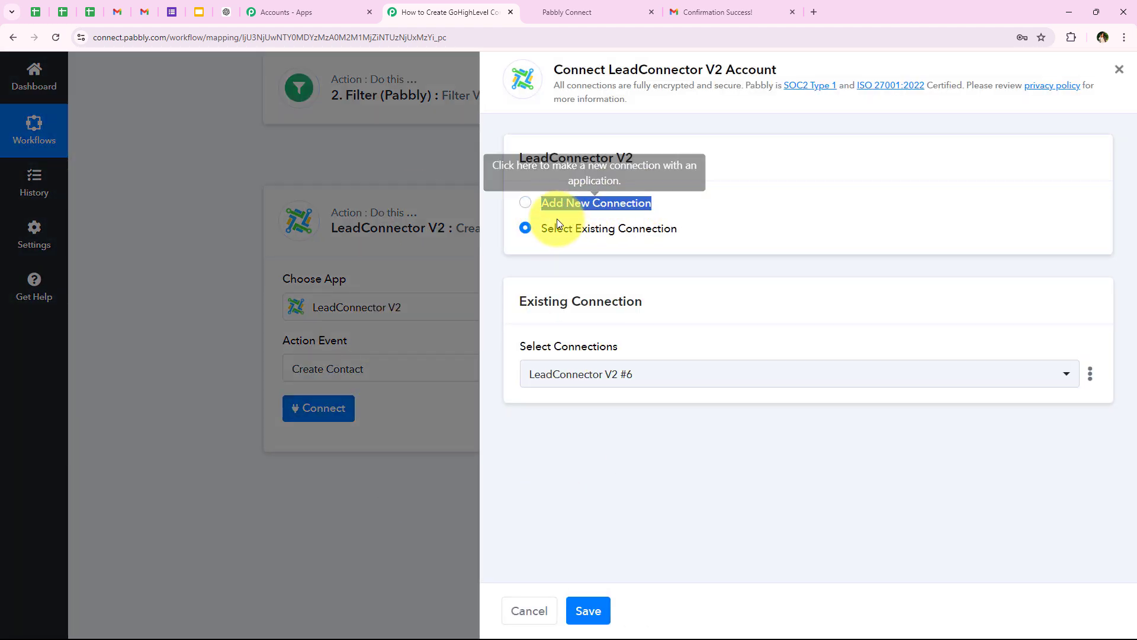
click(675, 229)
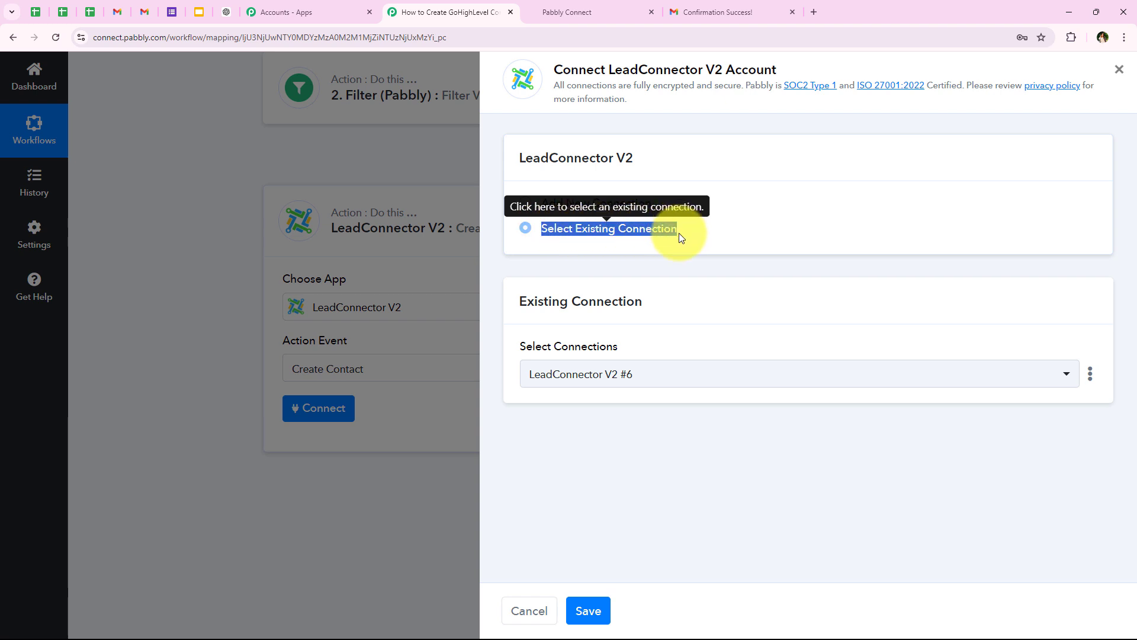
click(686, 265)
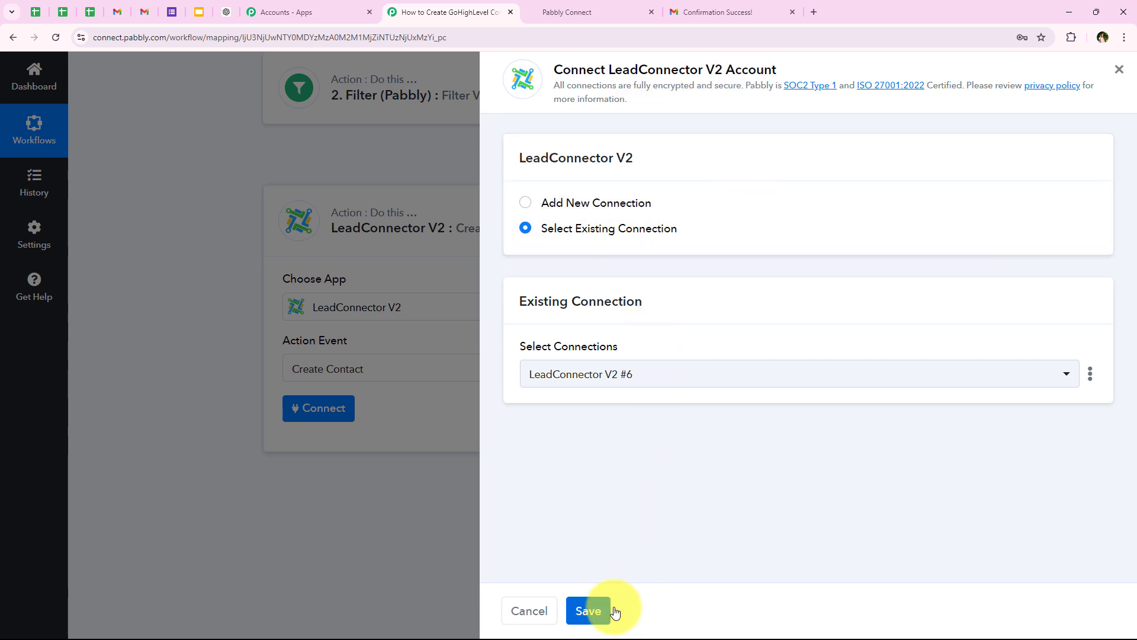
click(595, 205)
Step: Authorize the GoHighLevel agency with all sub-account access and automatic future installation
click(602, 409)
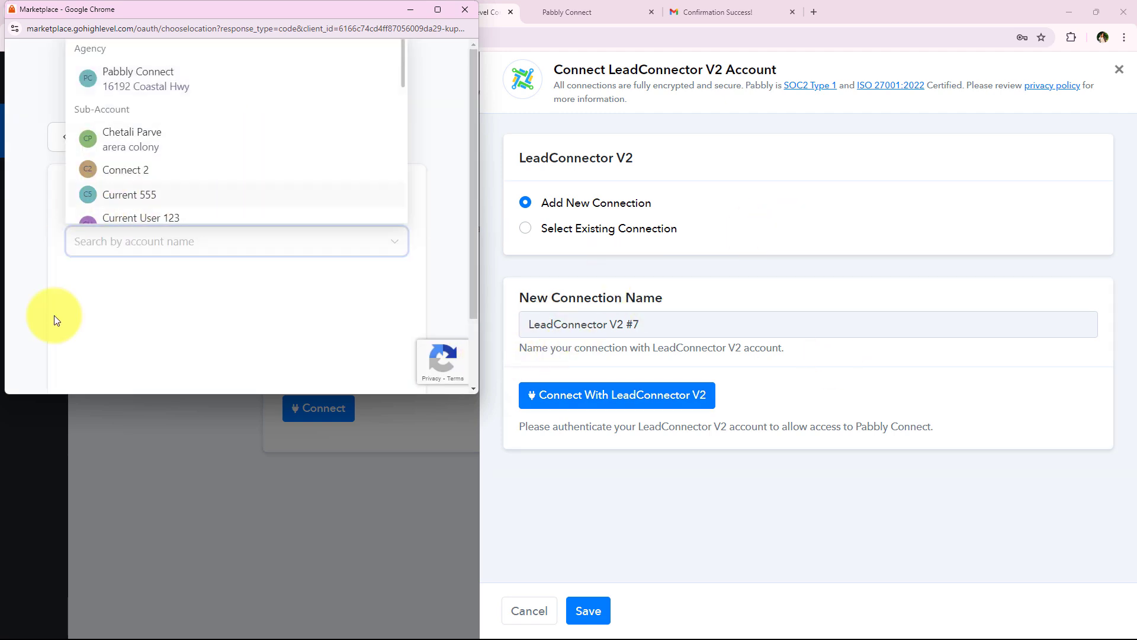
click(171, 79)
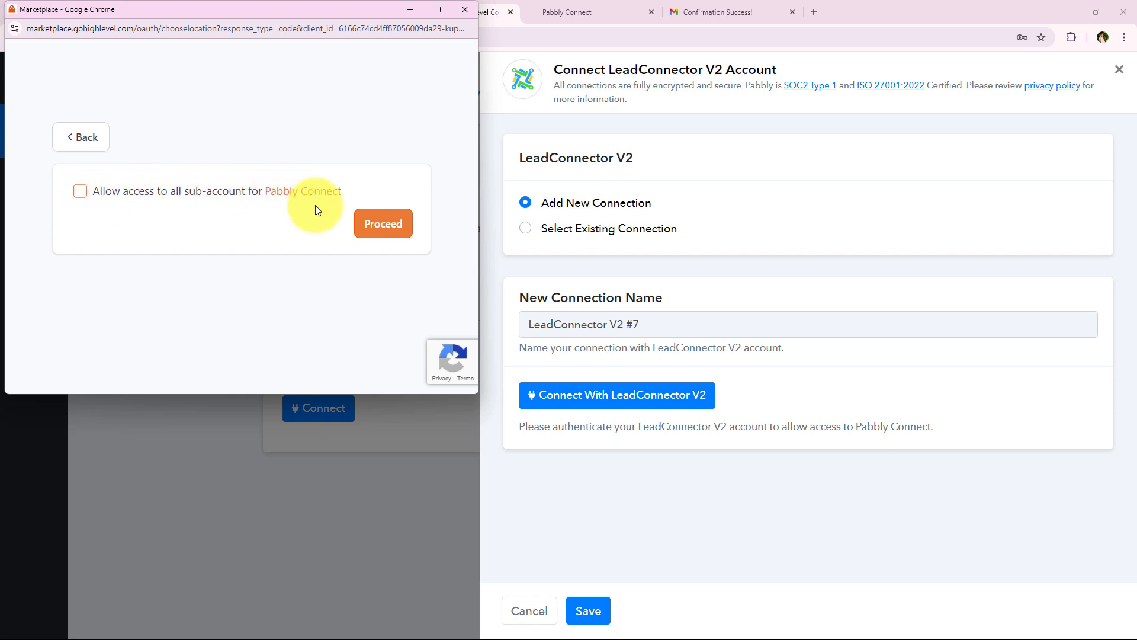
click(80, 191)
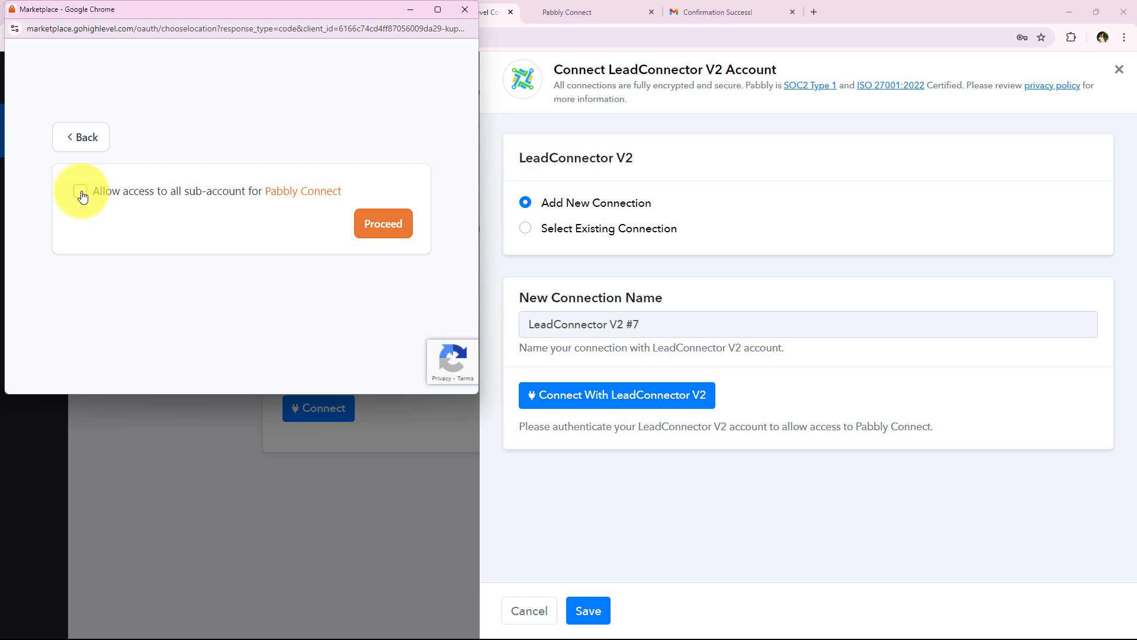
click(79, 214)
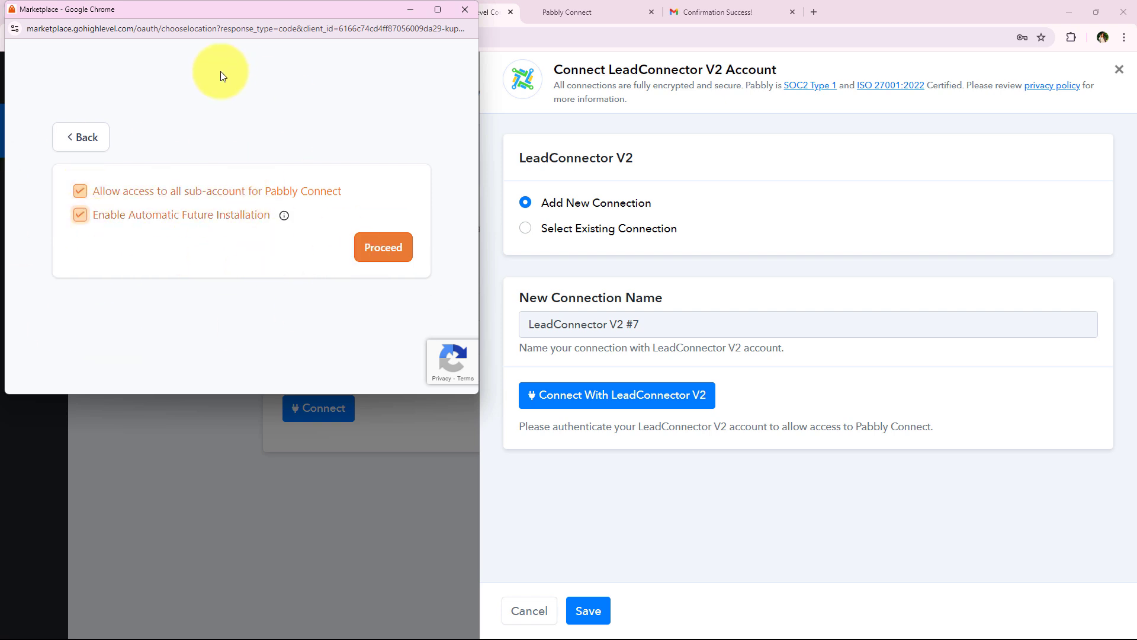
drag(288, 394, 288, 563)
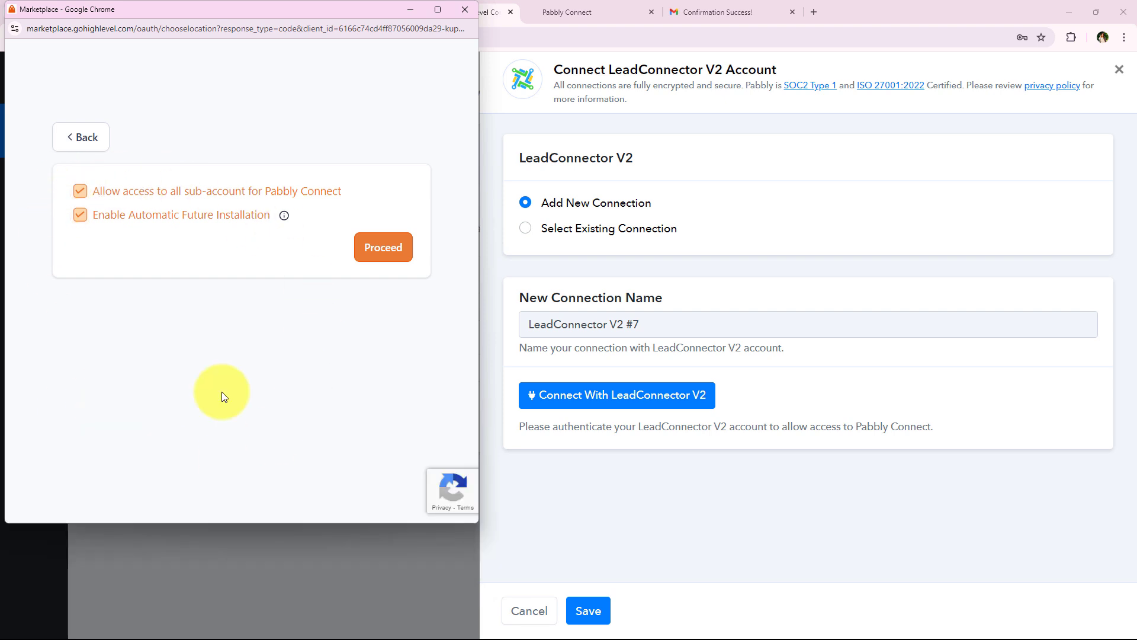
click(367, 255)
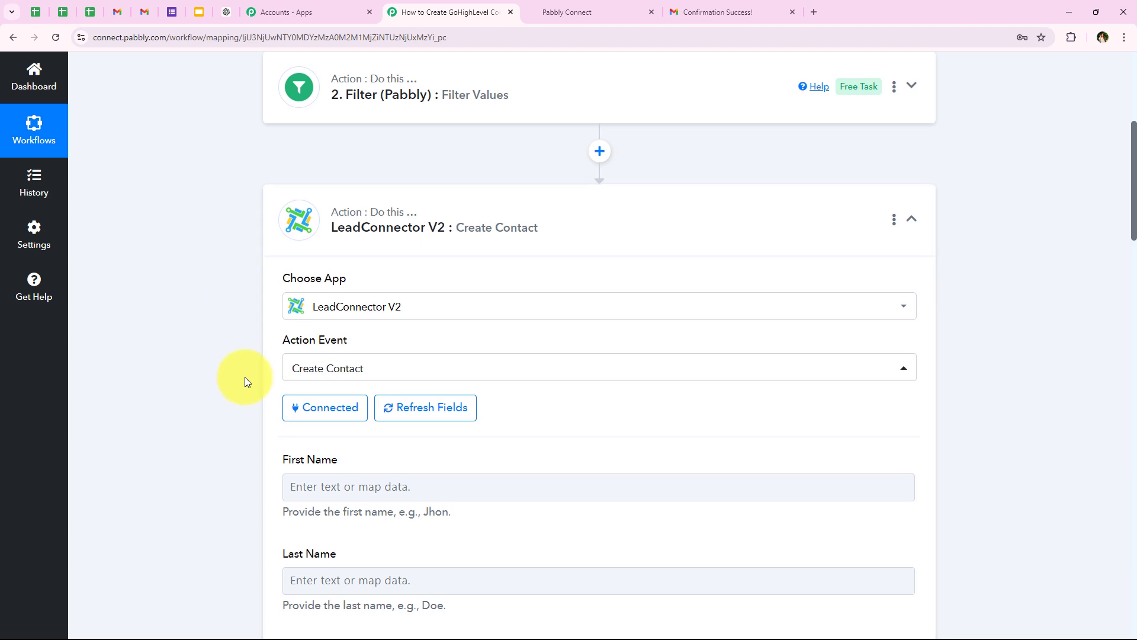
Step: Scroll the Create Contact form past Last Name and open Full Name's insert-data picker
scroll(203, 240, down, 2)
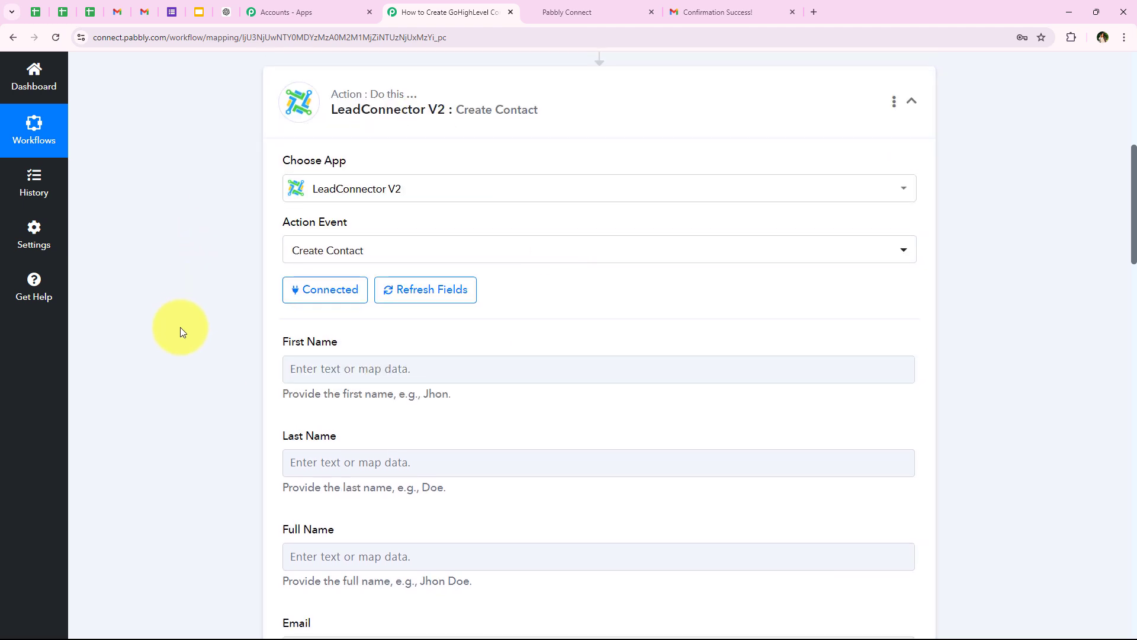
scroll(180, 327, down, 2)
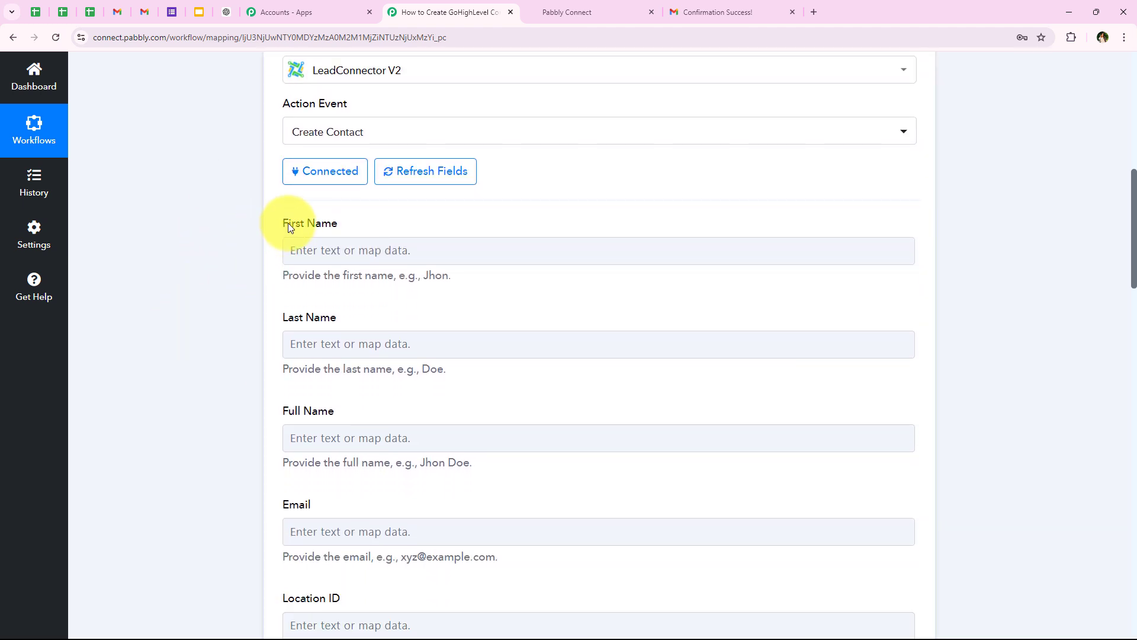
triple_click(286, 319)
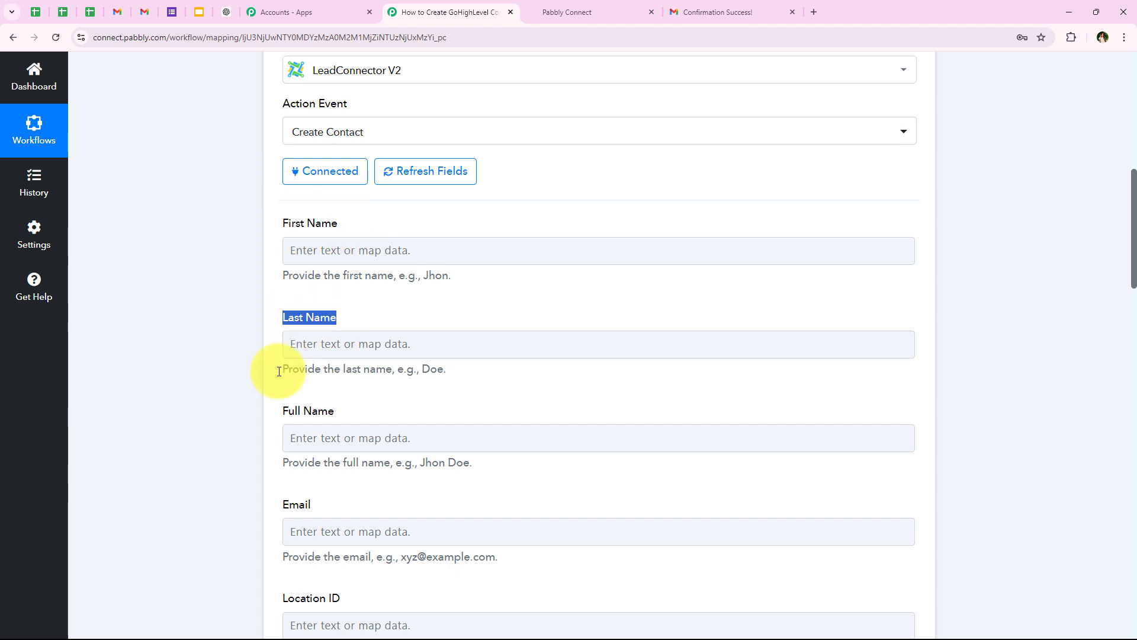
click(257, 392)
scroll(261, 402, down, 1)
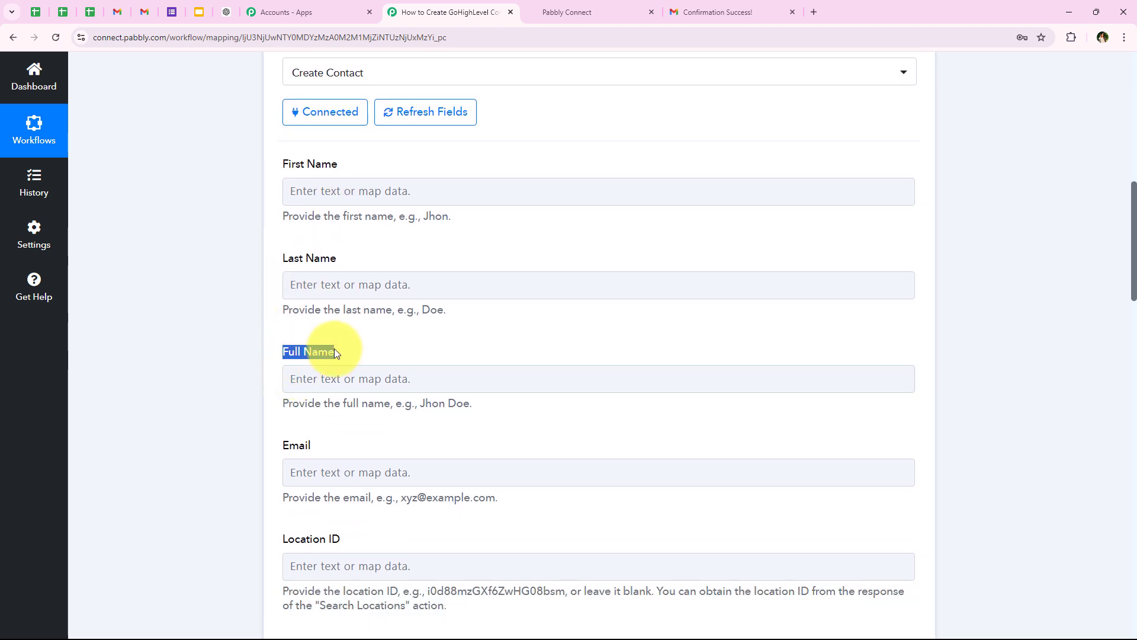
click(335, 351)
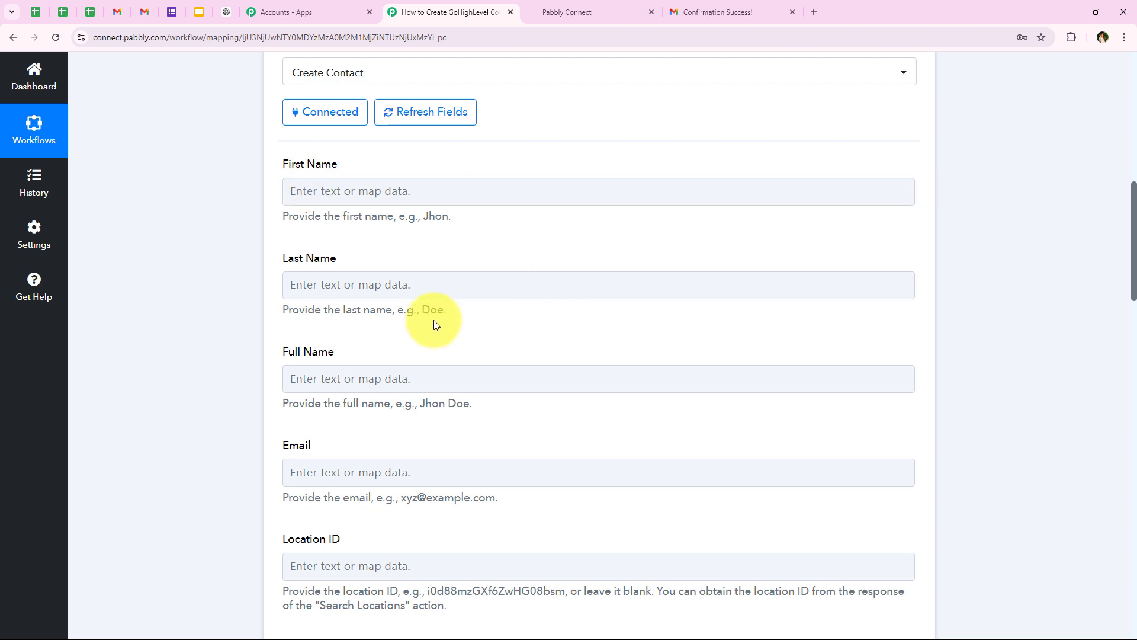
scroll(457, 373, down, 1)
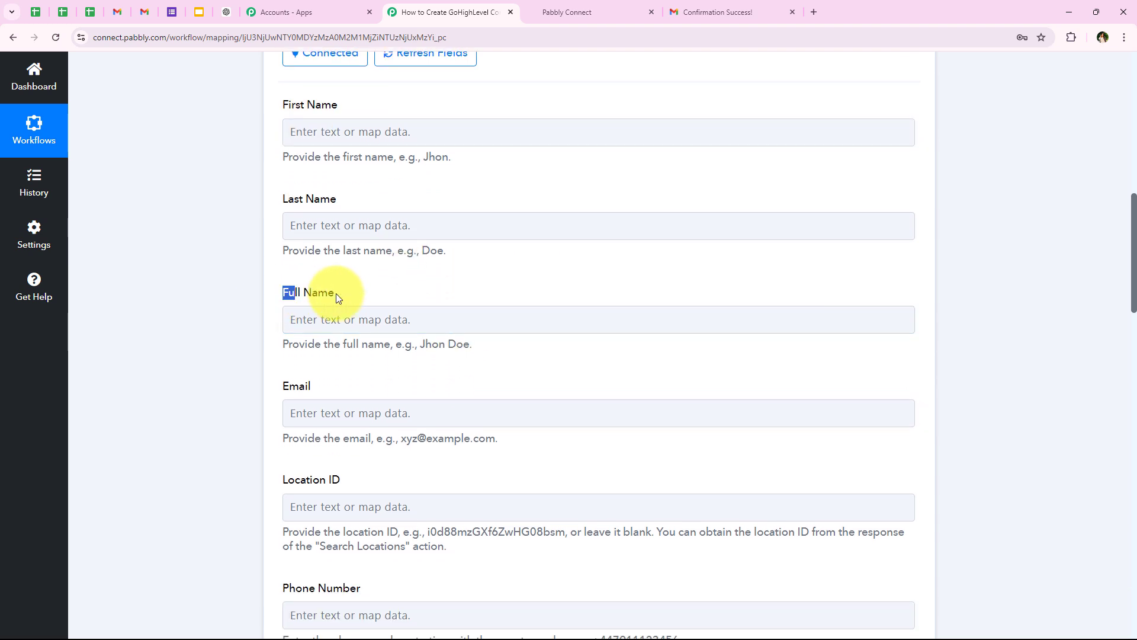
drag(335, 293, 339, 294)
scroll(373, 320, down, 1)
click(324, 300)
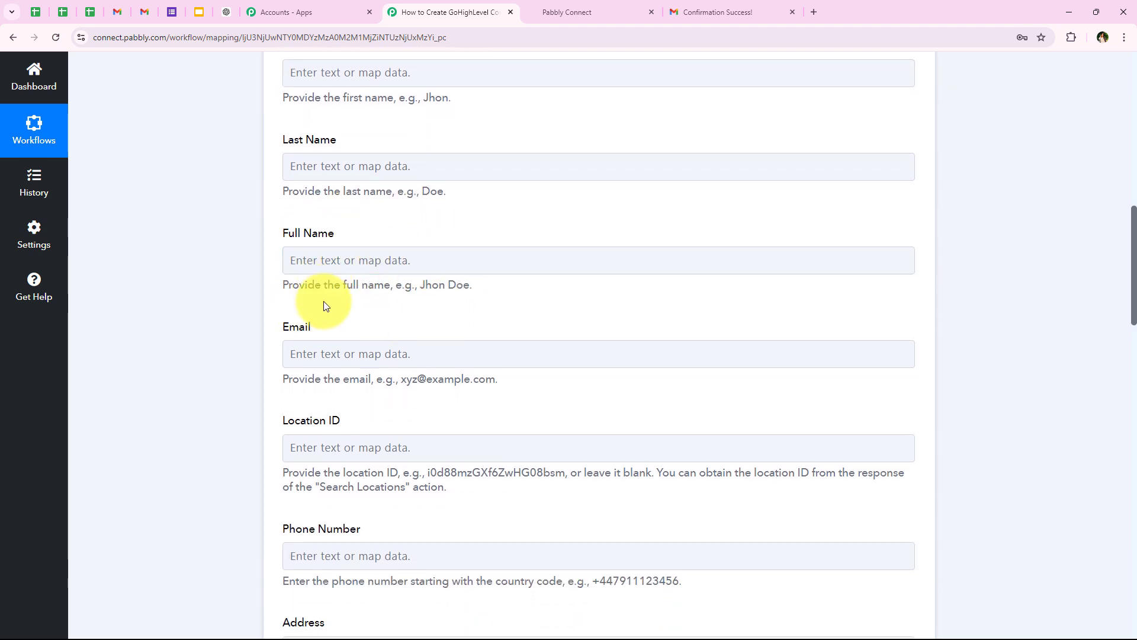
click(363, 260)
scroll(190, 262, down, 1)
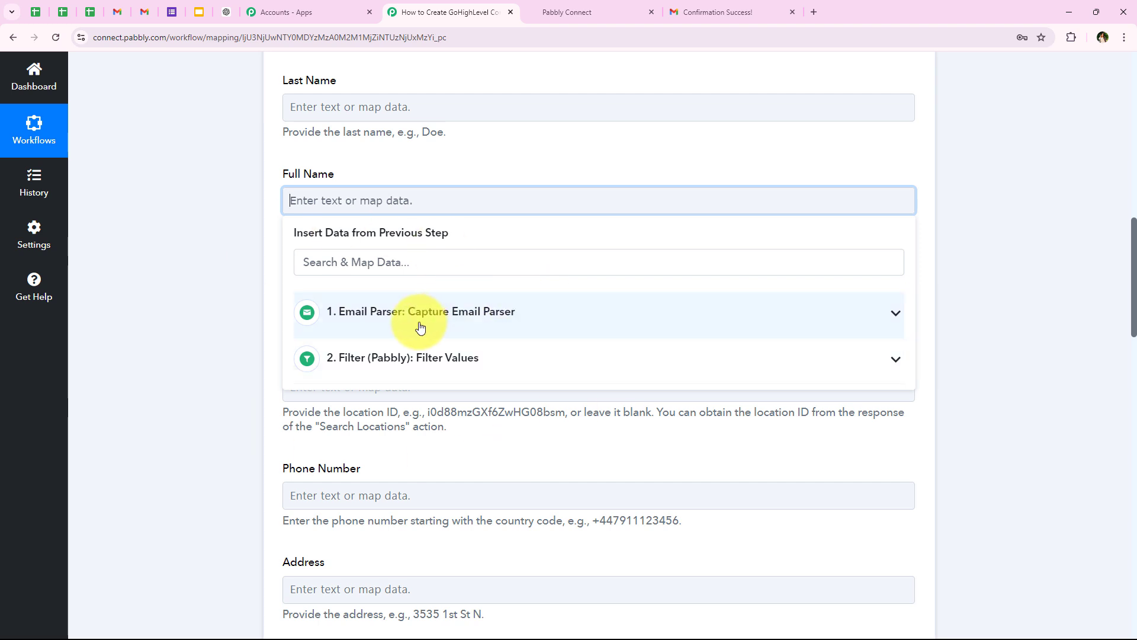
Step: Map Email Parser's From 0 Display into Full Name by searching 'Displ'
click(363, 362)
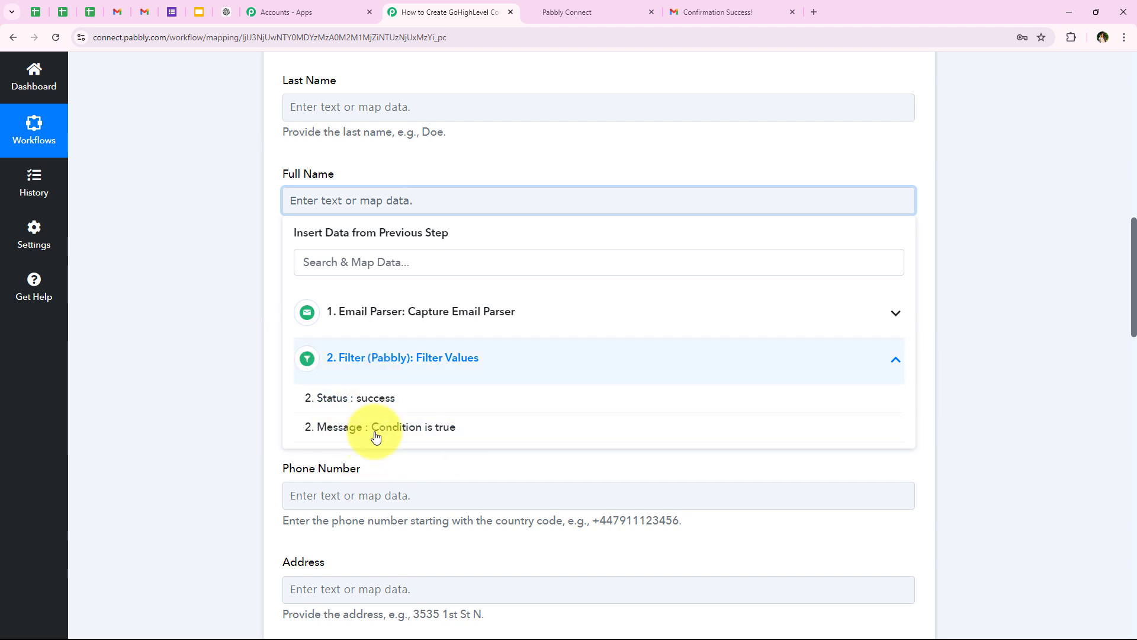
click(407, 368)
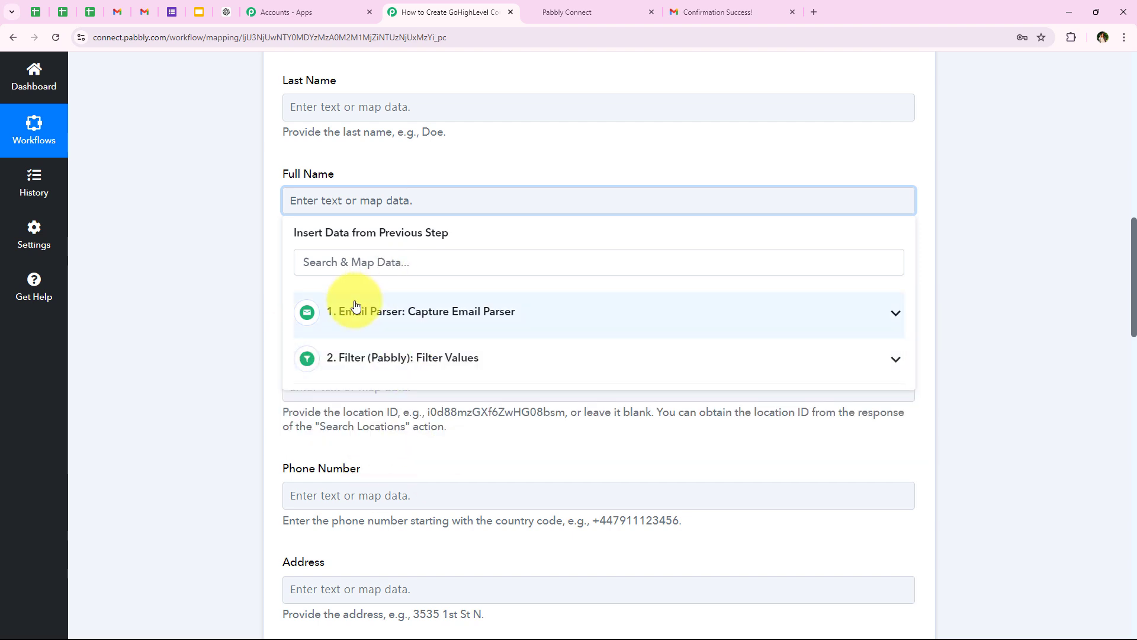
click(412, 310)
click(349, 314)
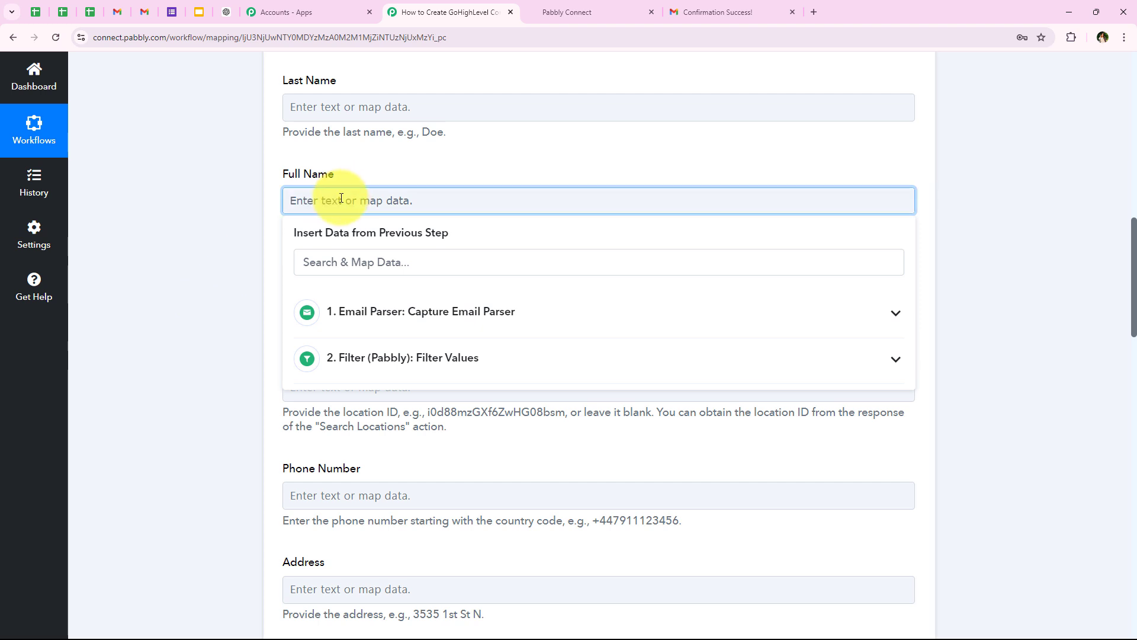
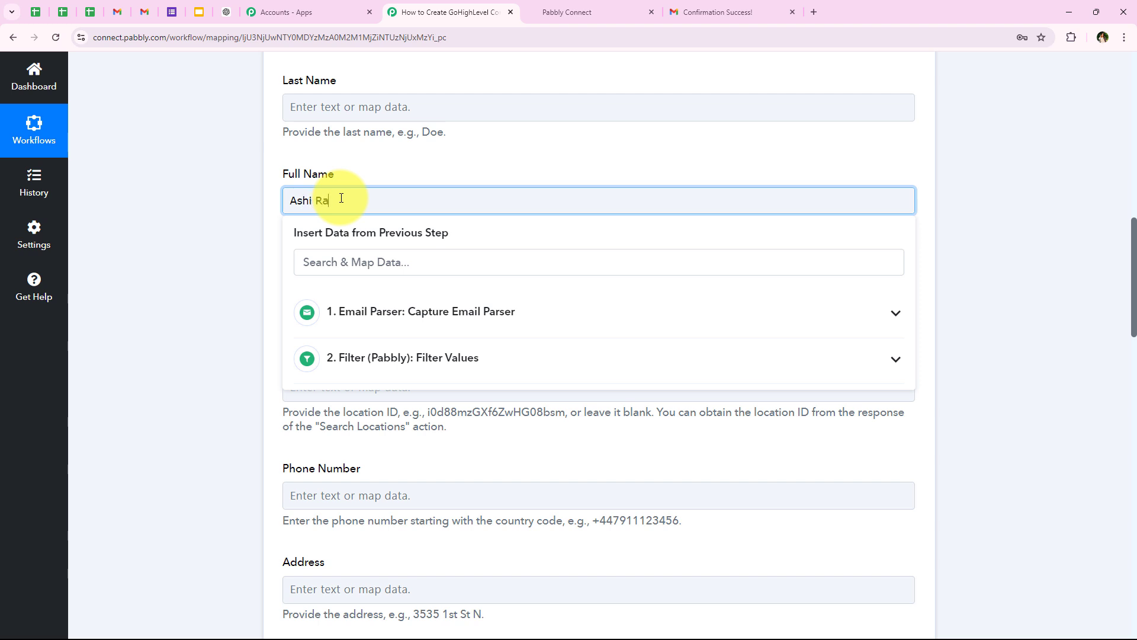
key(ctrl+a)
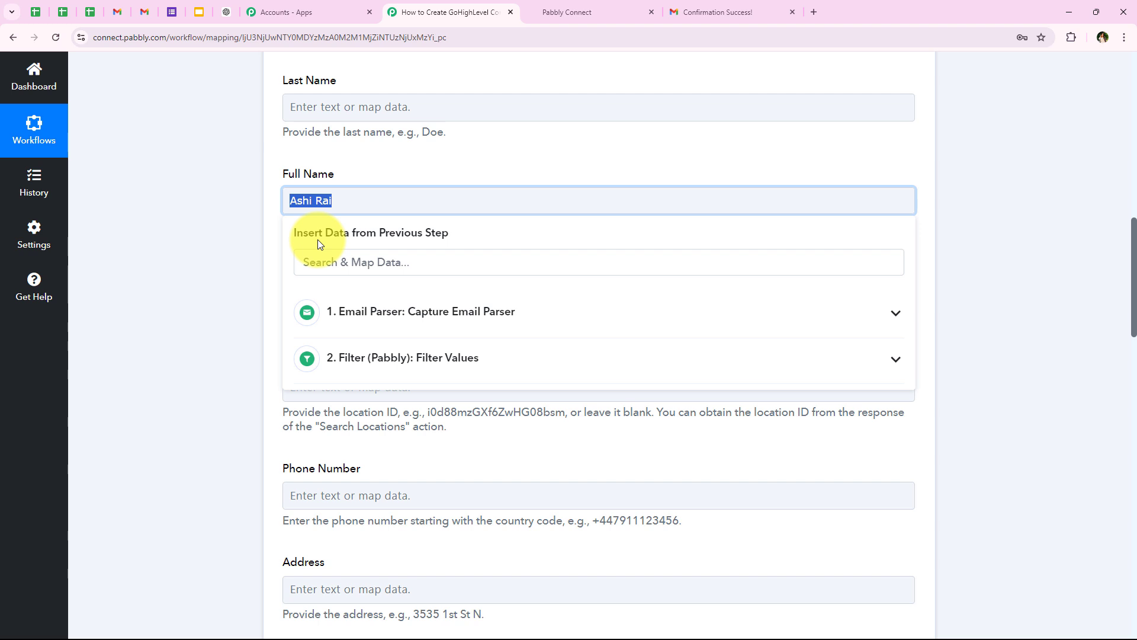
click(374, 318)
click(378, 263)
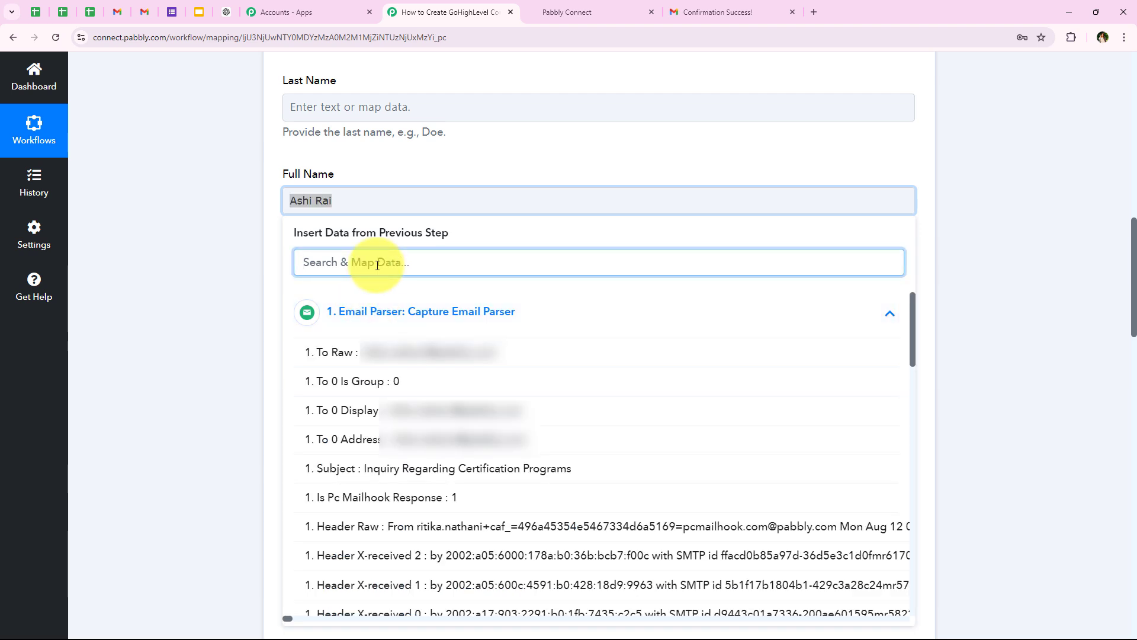
text(Display)
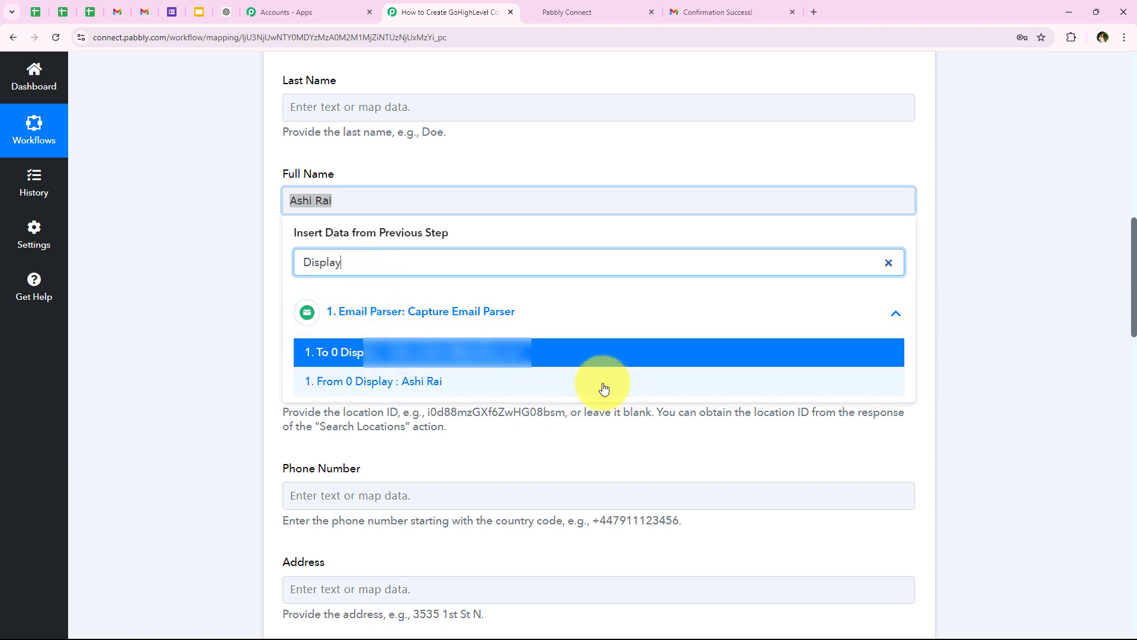
click(603, 388)
click(199, 233)
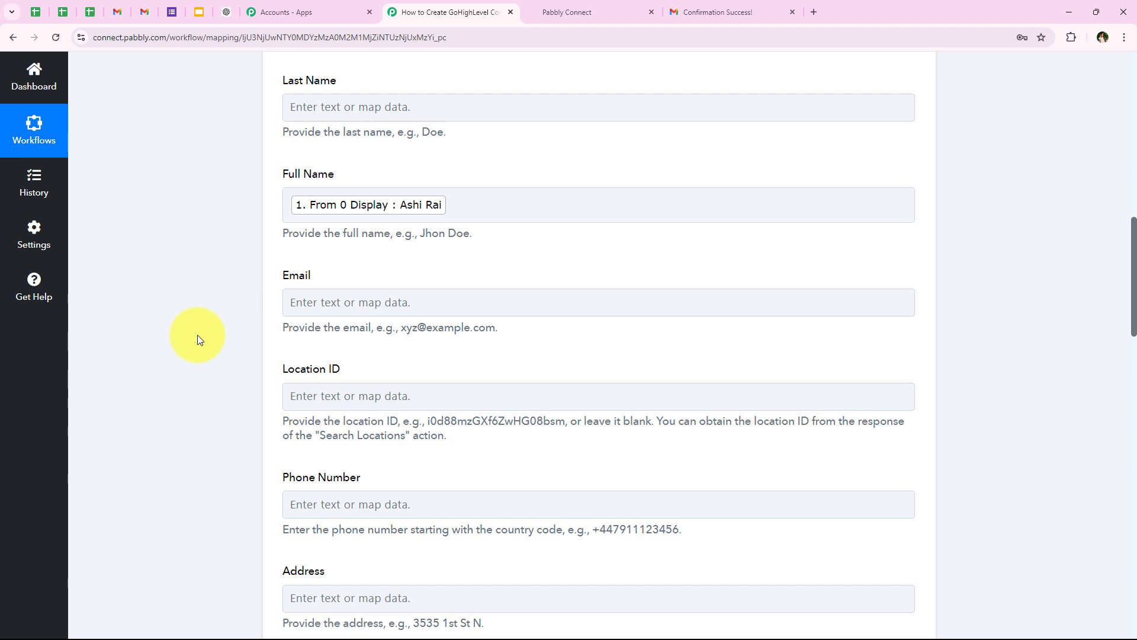
Step: Map Email Parser's From 0 Address into the Email field by searching 'fro'
scroll(197, 335, down, 2)
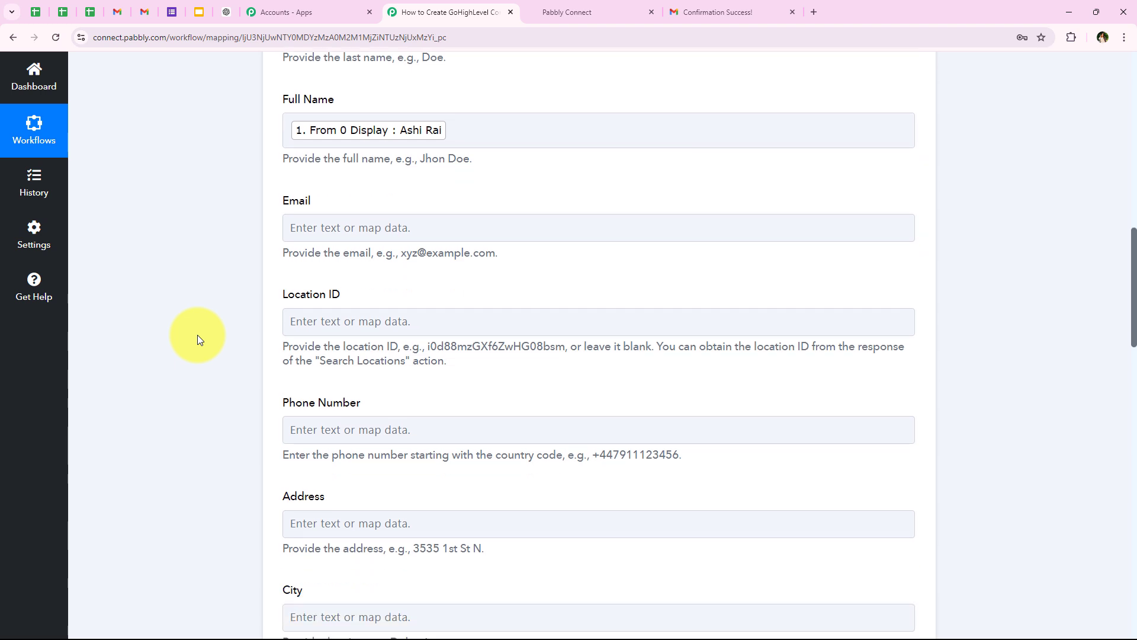
click(322, 184)
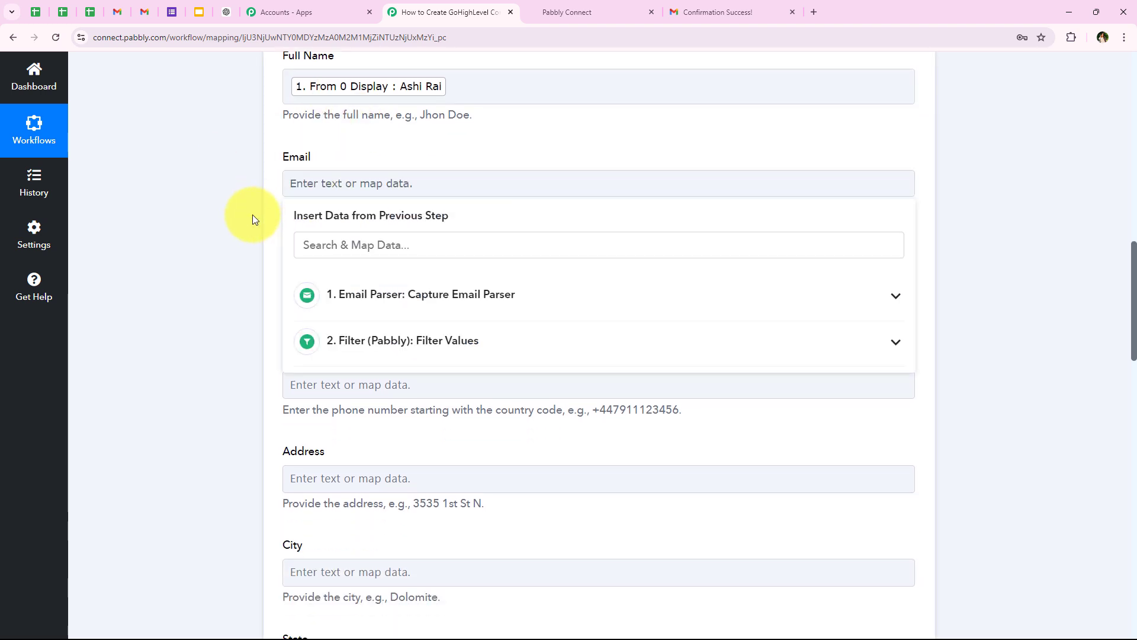
scroll(251, 219, down, 1)
click(325, 176)
text(from)
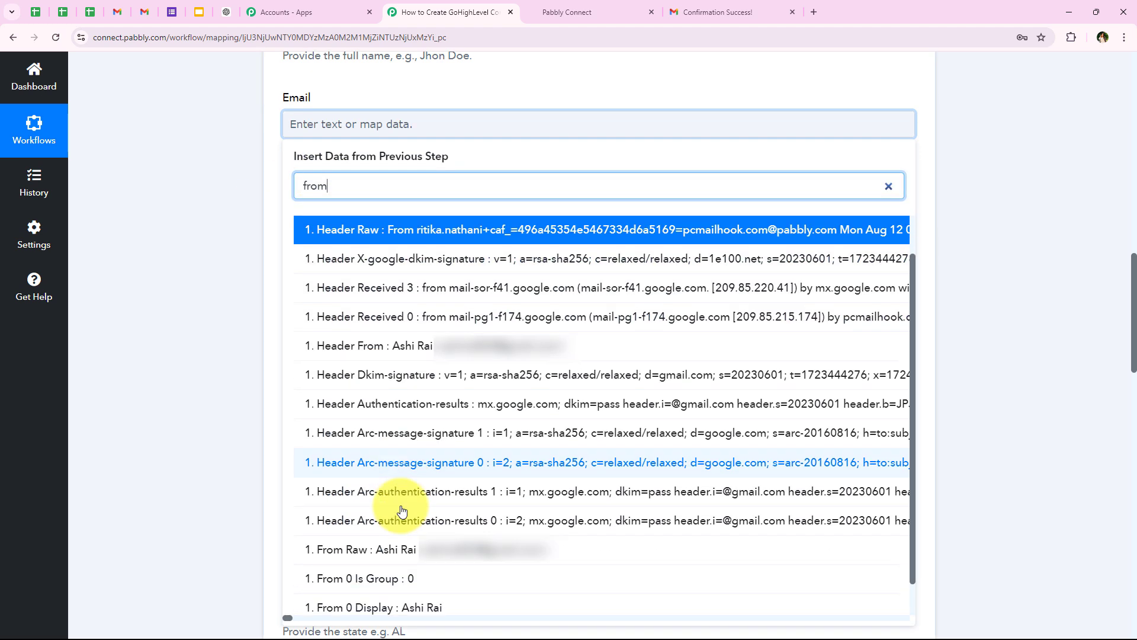
scroll(403, 533, down, 1)
click(465, 600)
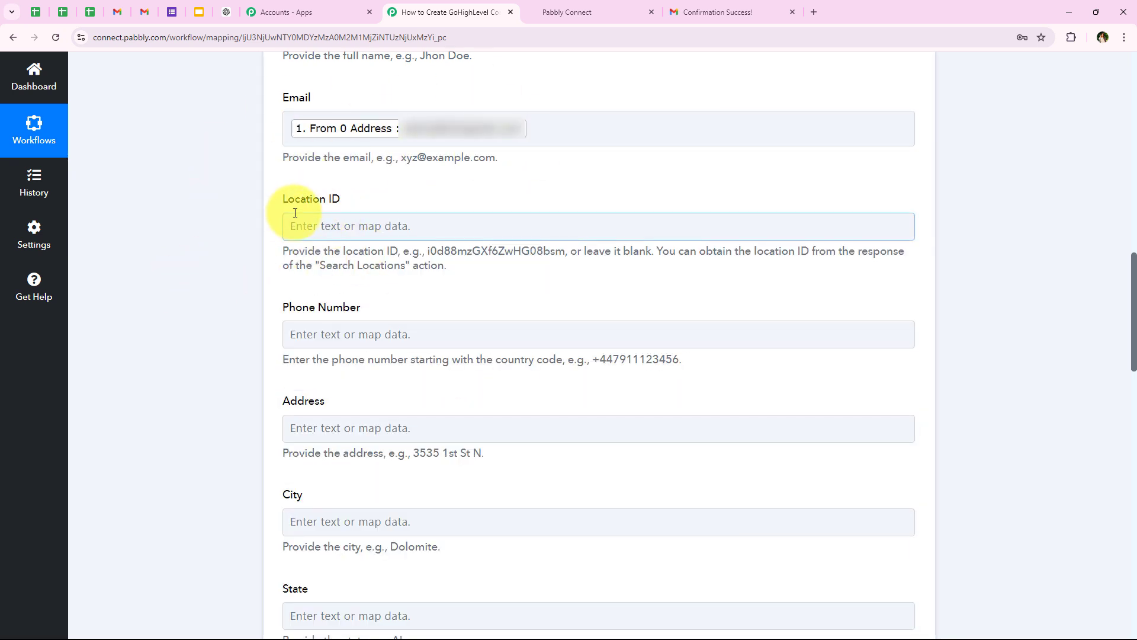
Step: Review the Location ID, Address and City fields, leaving them unfilled
scroll(295, 213, down, 2)
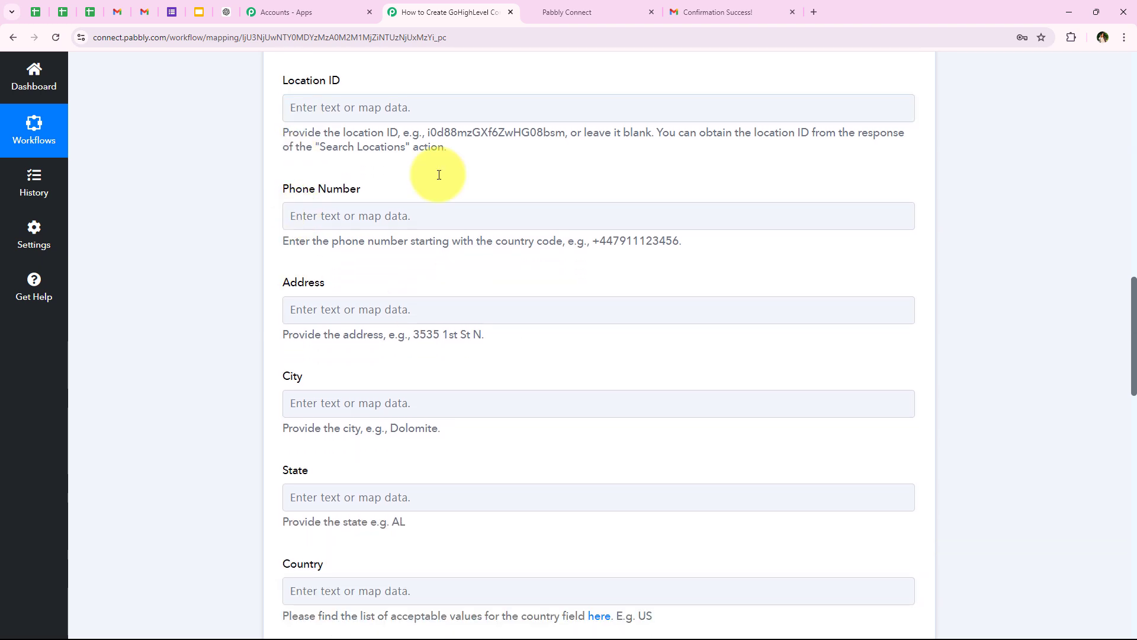
drag(278, 81, 354, 83)
click(257, 137)
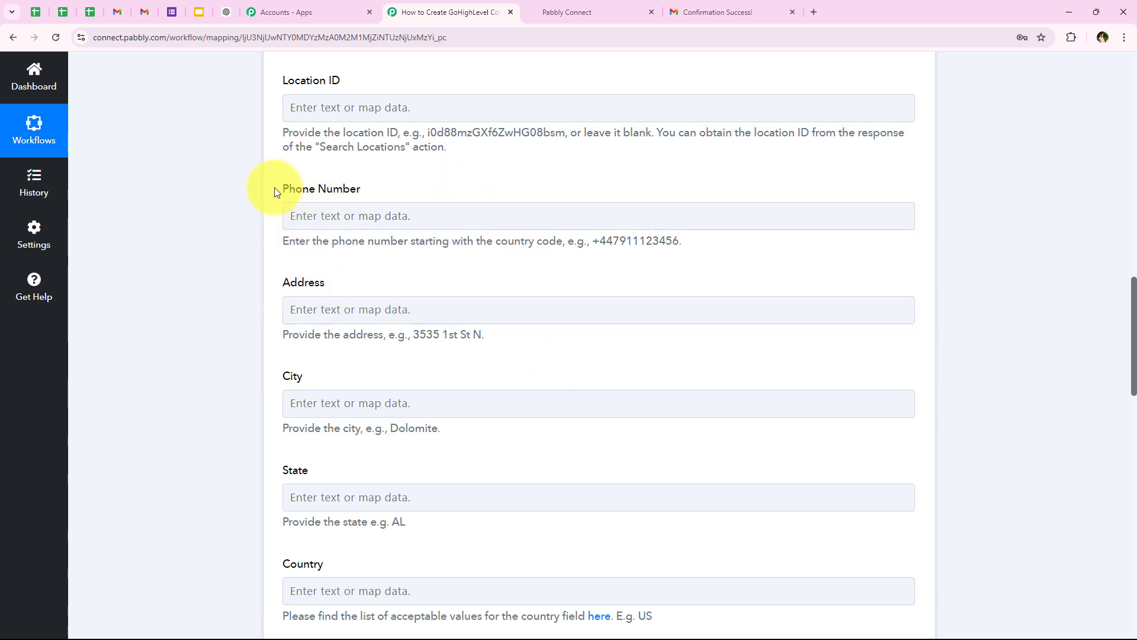
drag(276, 284, 431, 316)
drag(277, 378, 384, 386)
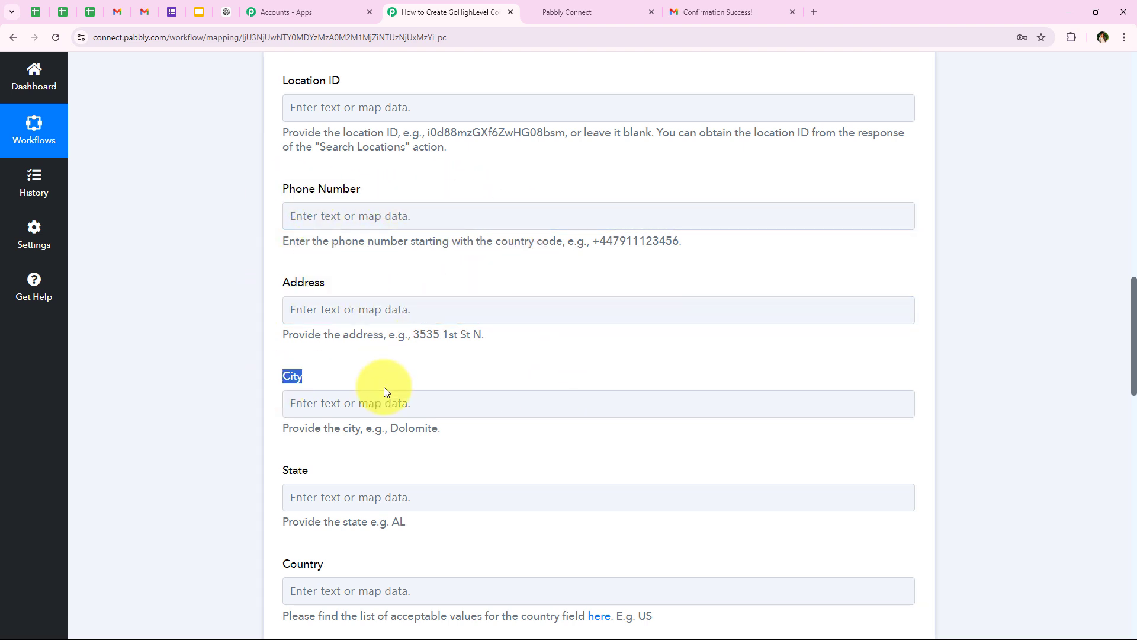
click(346, 470)
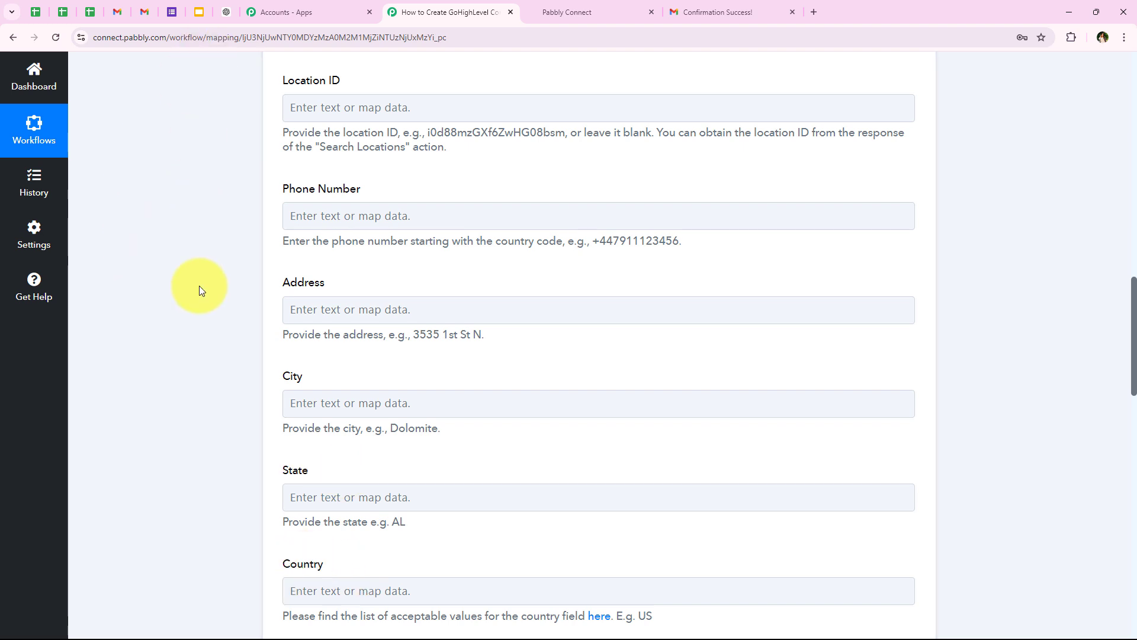
scroll(200, 313, down, 4)
scroll(200, 313, down, 4)
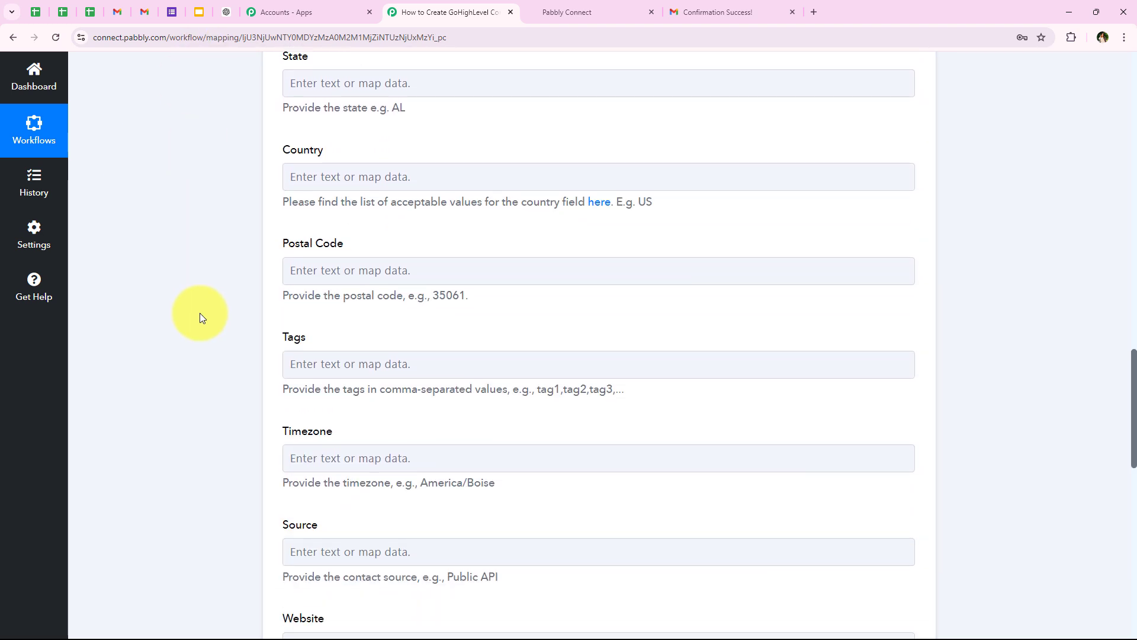
scroll(201, 313, up, 2)
scroll(199, 313, up, 1)
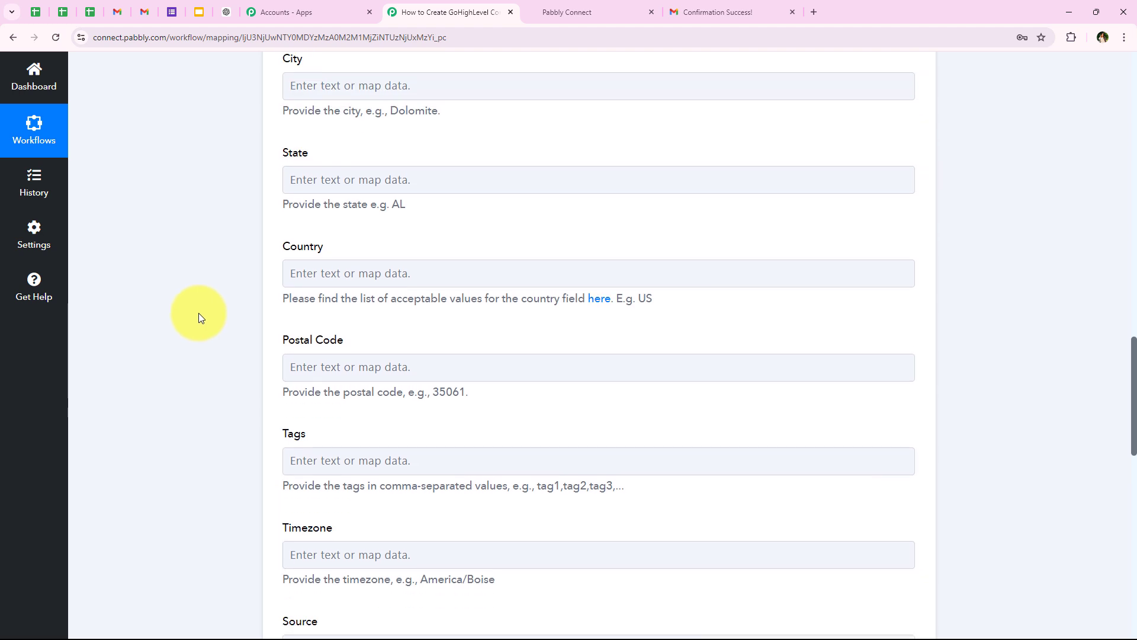
scroll(198, 313, down, 4)
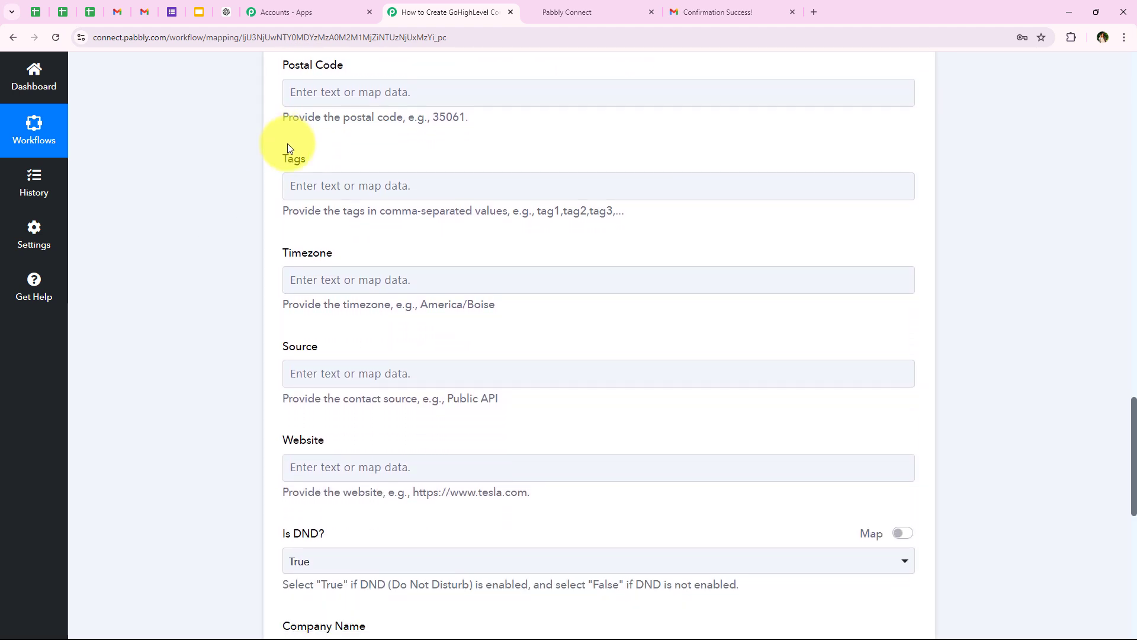
Step: Paste 'Gmail Inquiry' into the Tags field as the contact's tag
click(299, 186)
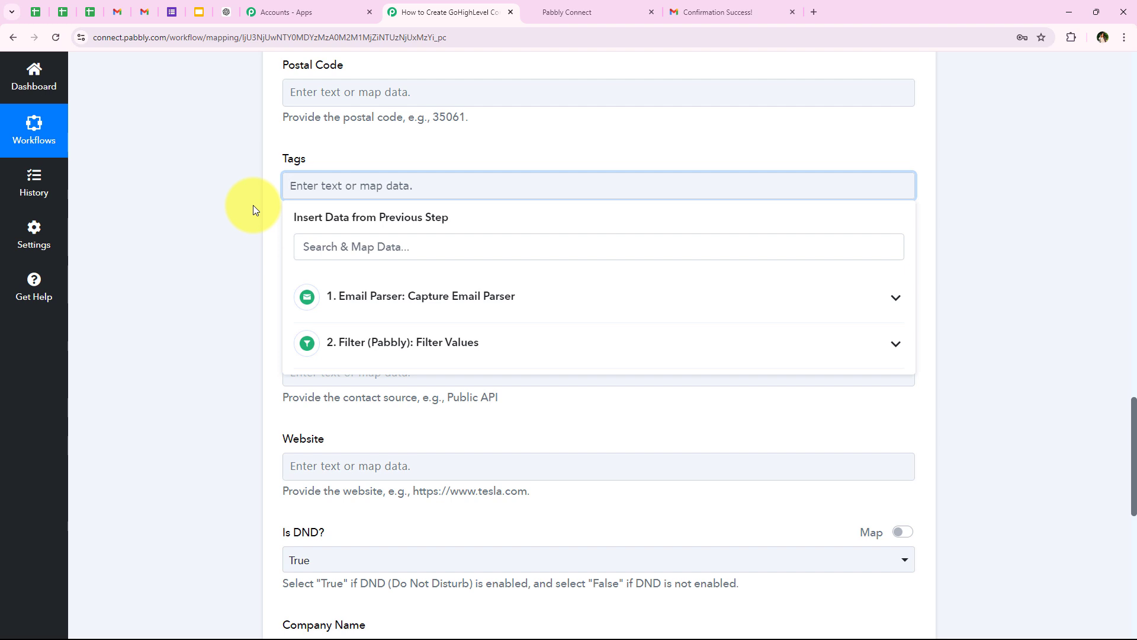
text(Gmail Inquiry)
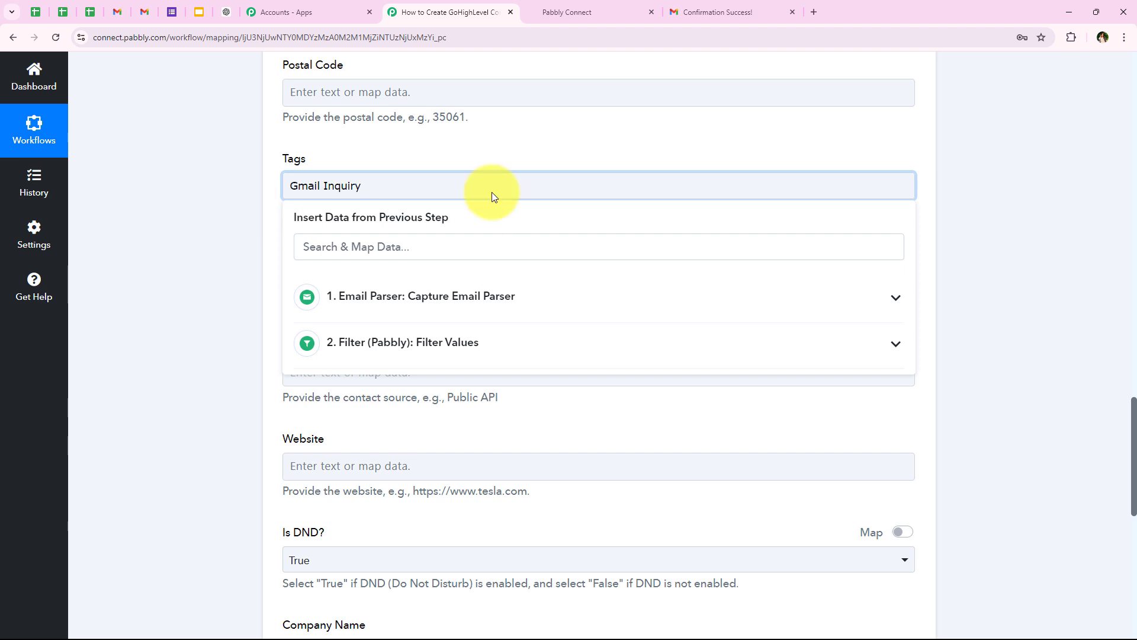
click(230, 253)
scroll(228, 261, down, 4)
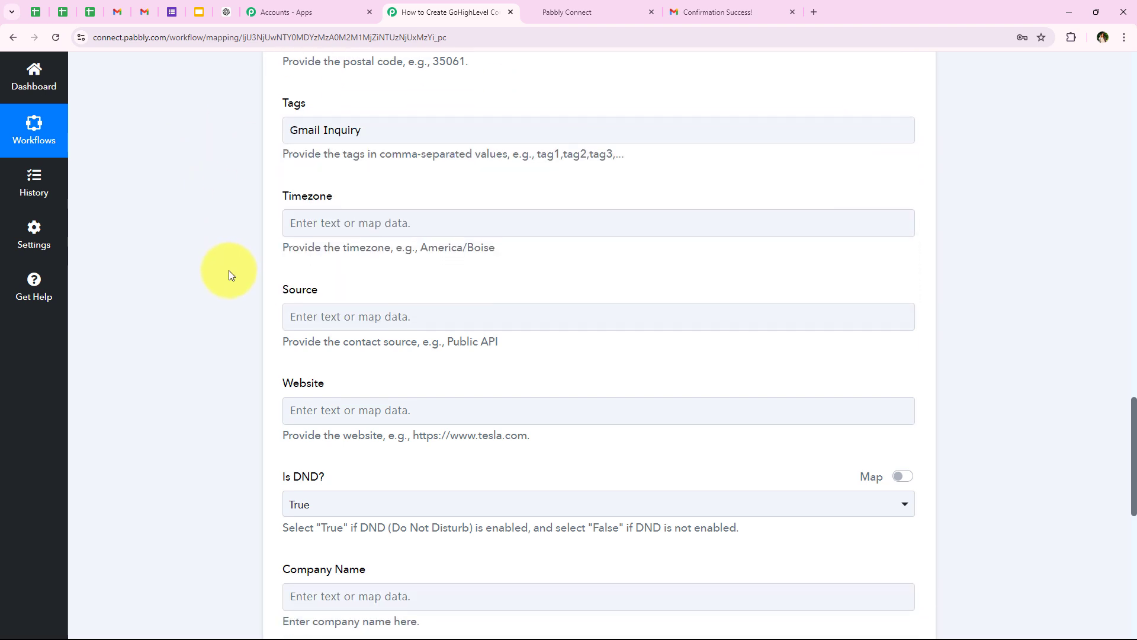
scroll(230, 276, down, 2)
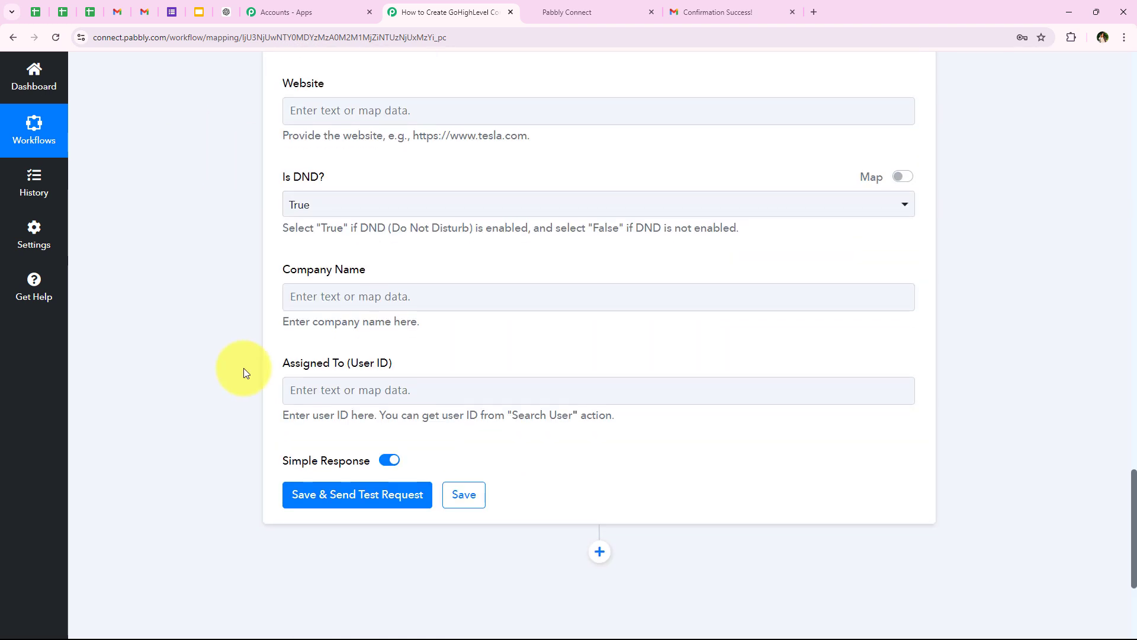
scroll(248, 334, up, 2)
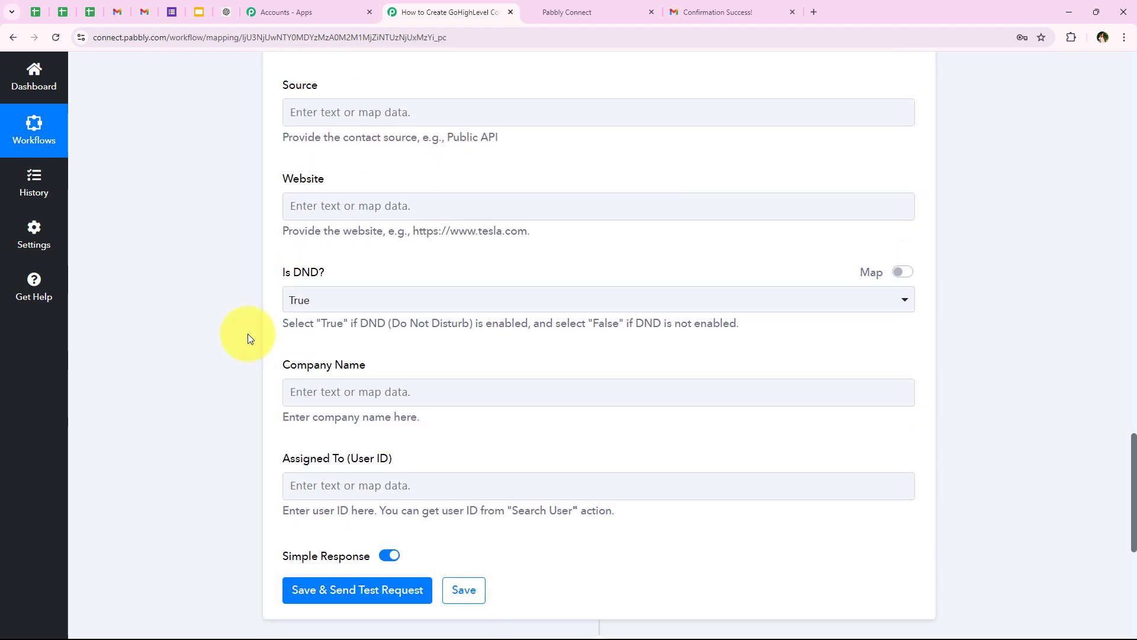
scroll(248, 333, down, 3)
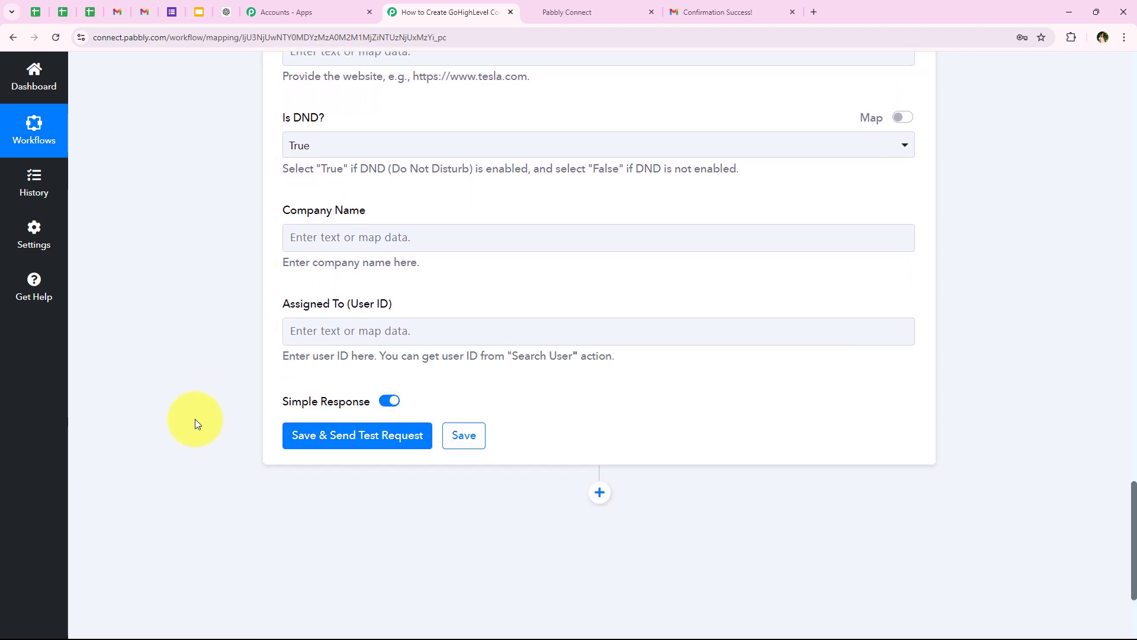
Step: Save and send a test request, then check the response's 'gmail inquiry' contact tag
click(325, 452)
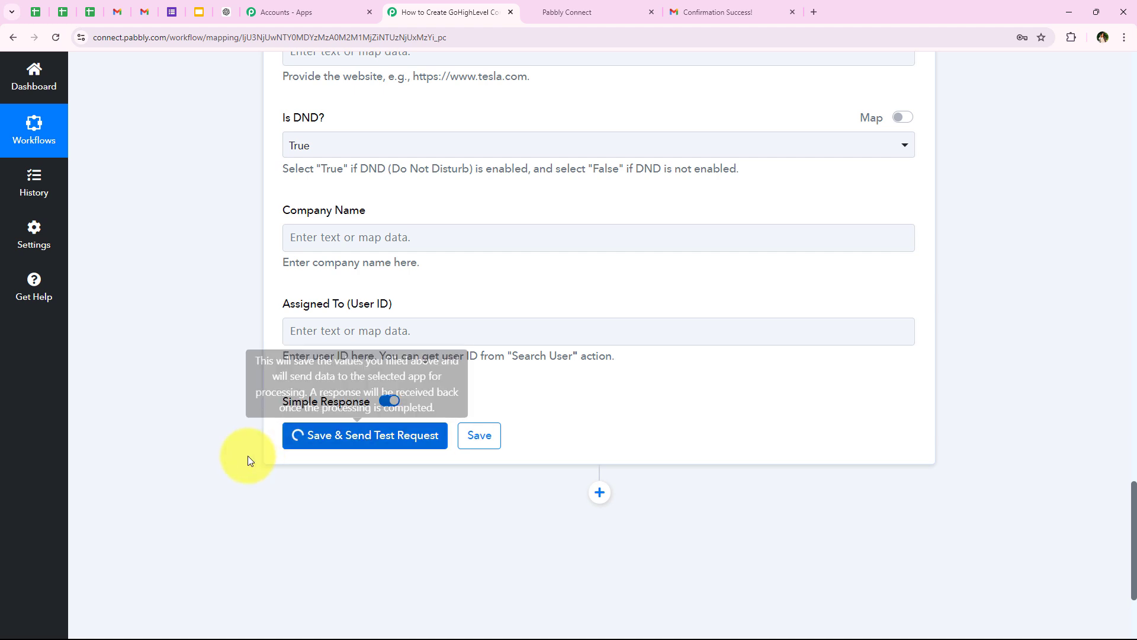
scroll(247, 456, down, 3)
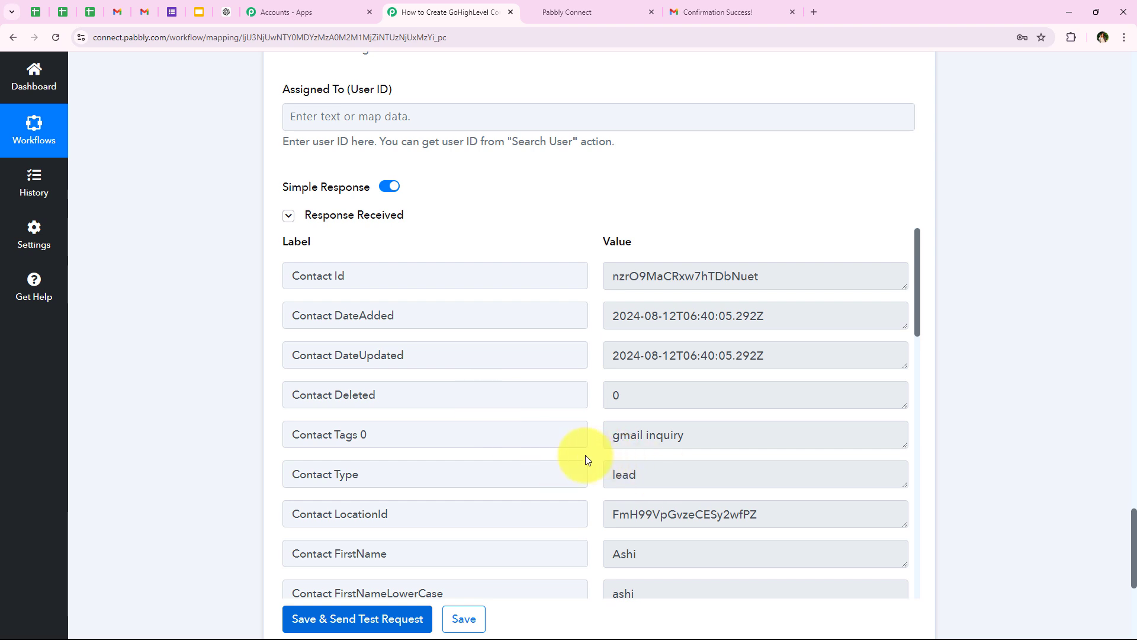
drag(695, 436, 533, 441)
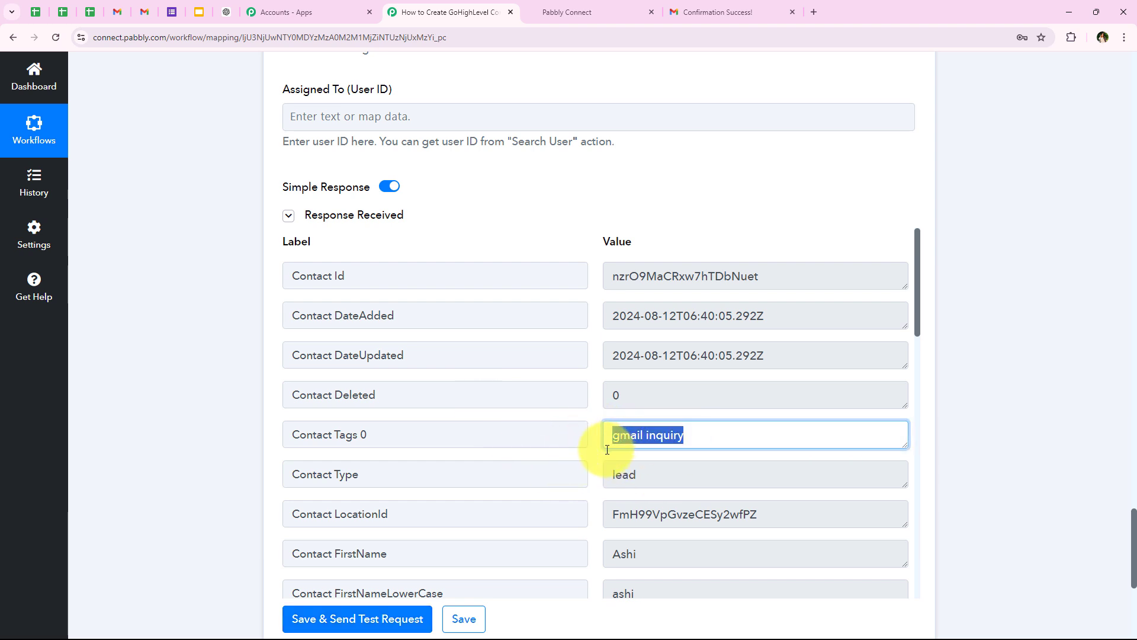
click(208, 234)
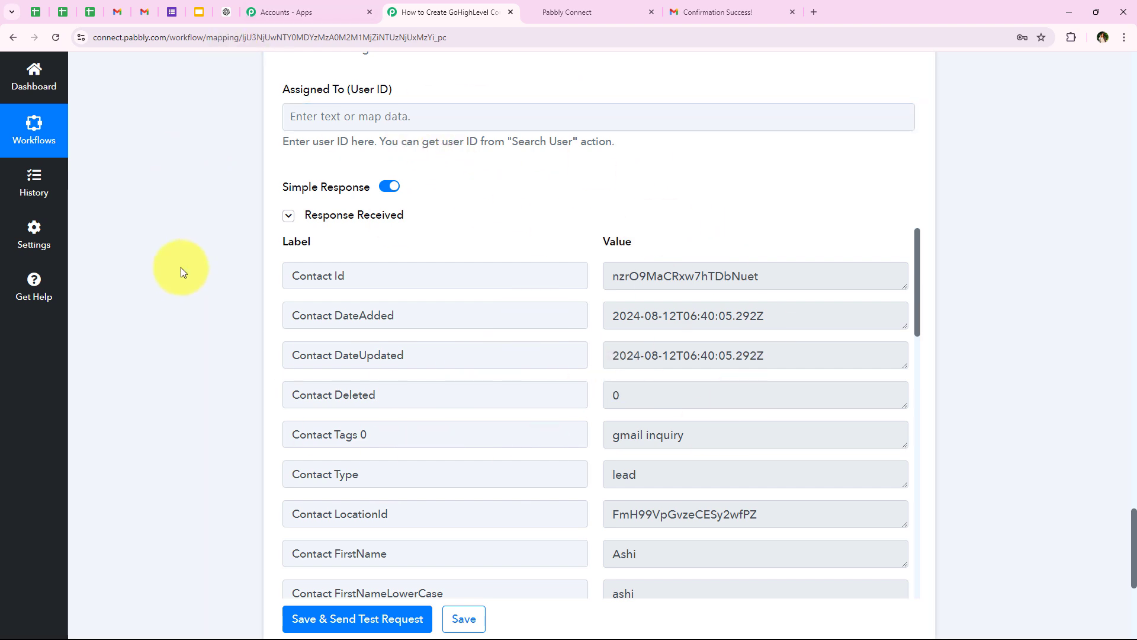
Step: In GoHighLevel, dismiss the tax and Facebook notices and confirm the new contact in Contacts
click(606, 6)
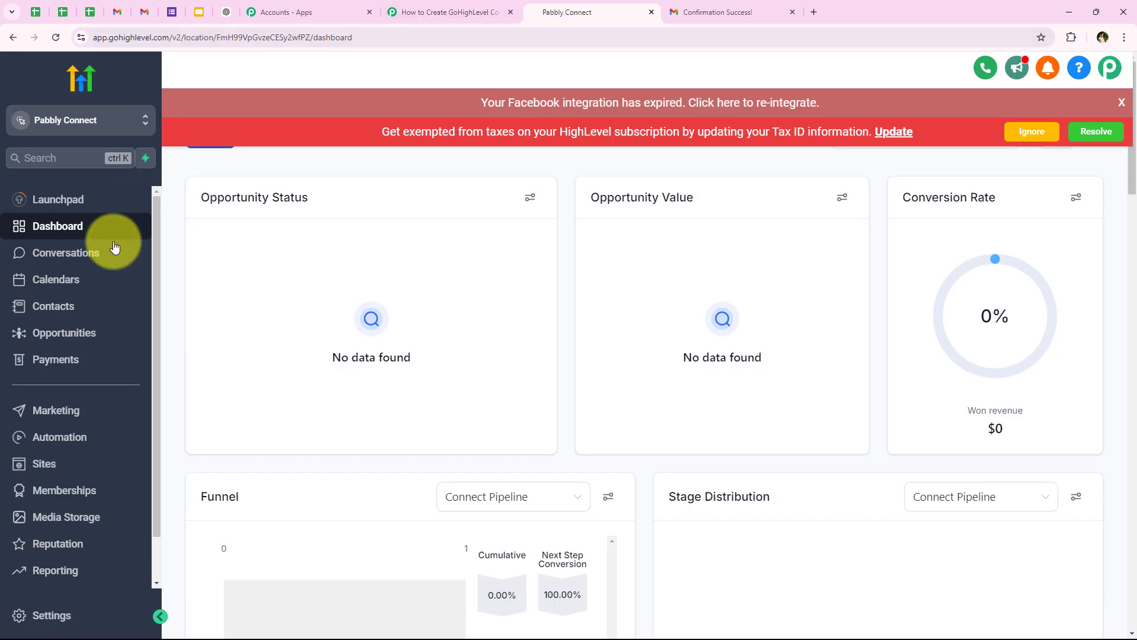
click(1042, 131)
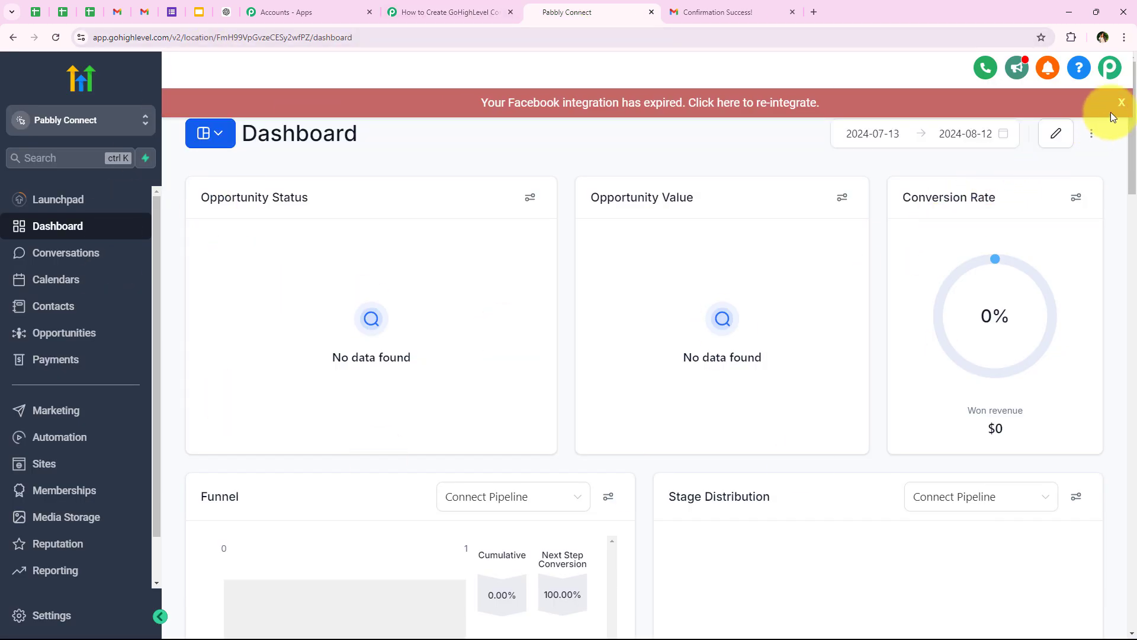
click(1120, 102)
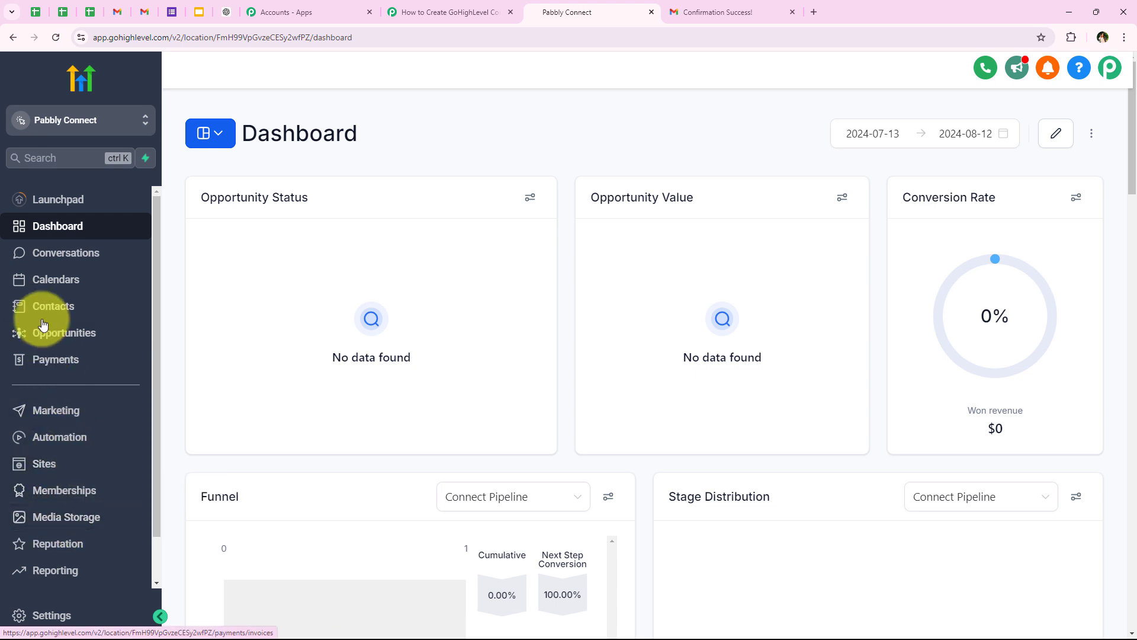
click(56, 305)
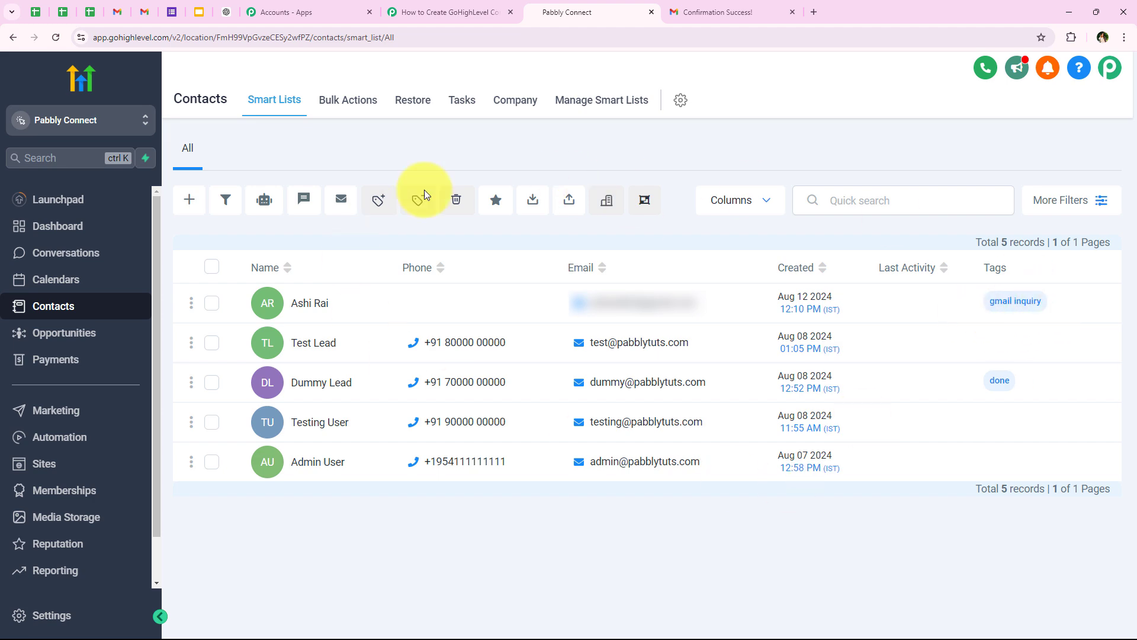
click(437, 12)
scroll(183, 376, up, 20)
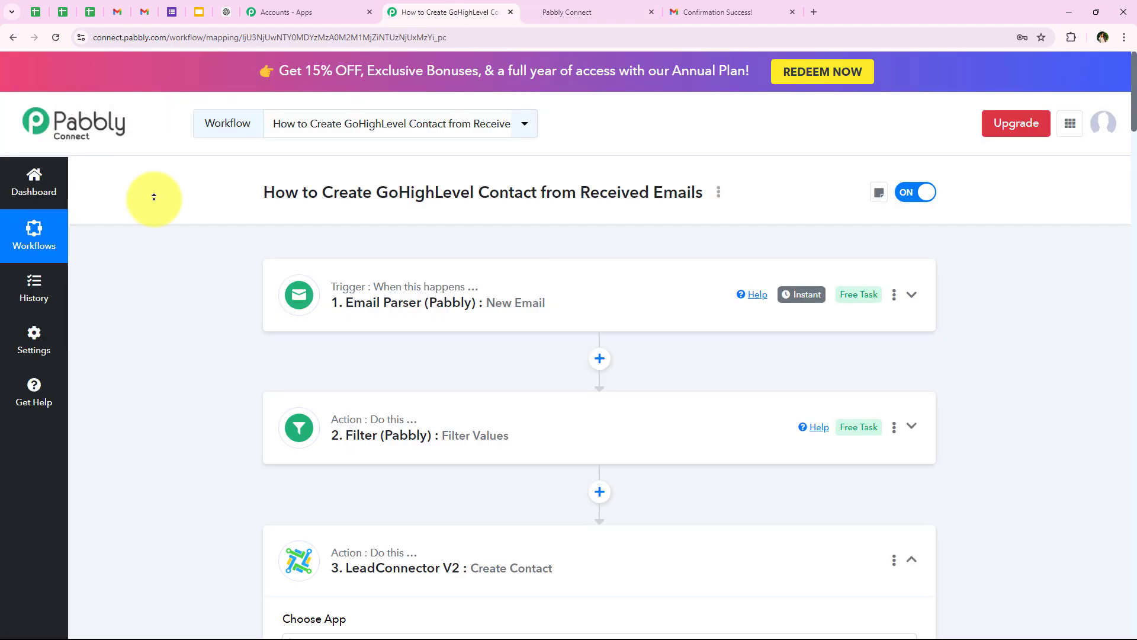
Step: Collapse Create Contact and review the Filter's Inquiry, Request and Interested subject conditions
scroll(351, 585, down, 1)
click(380, 515)
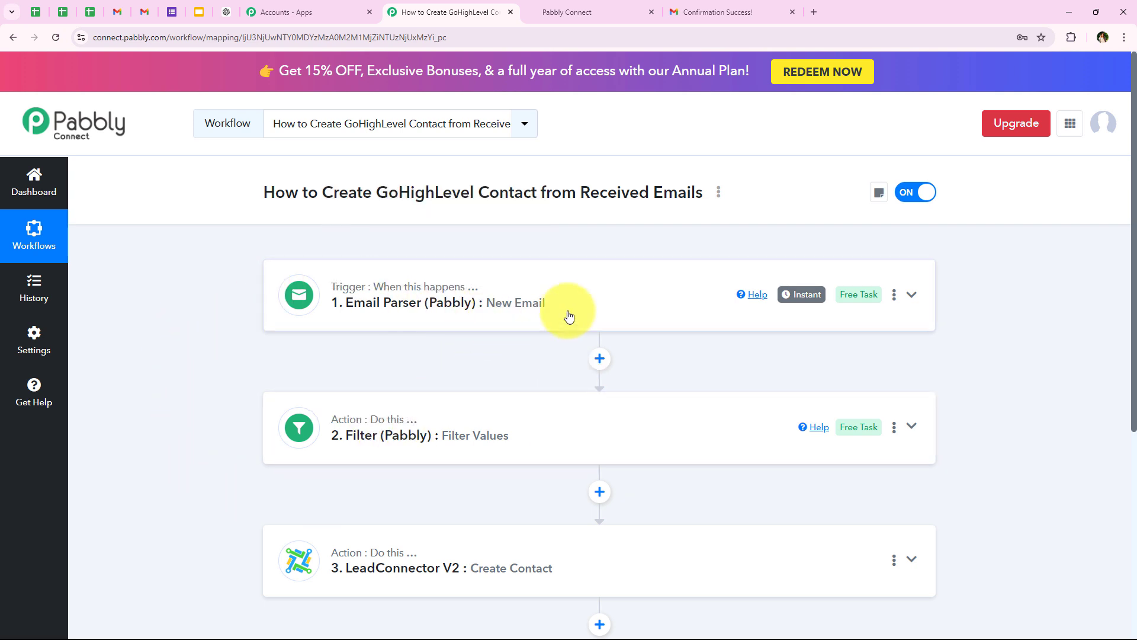
scroll(541, 366, down, 1)
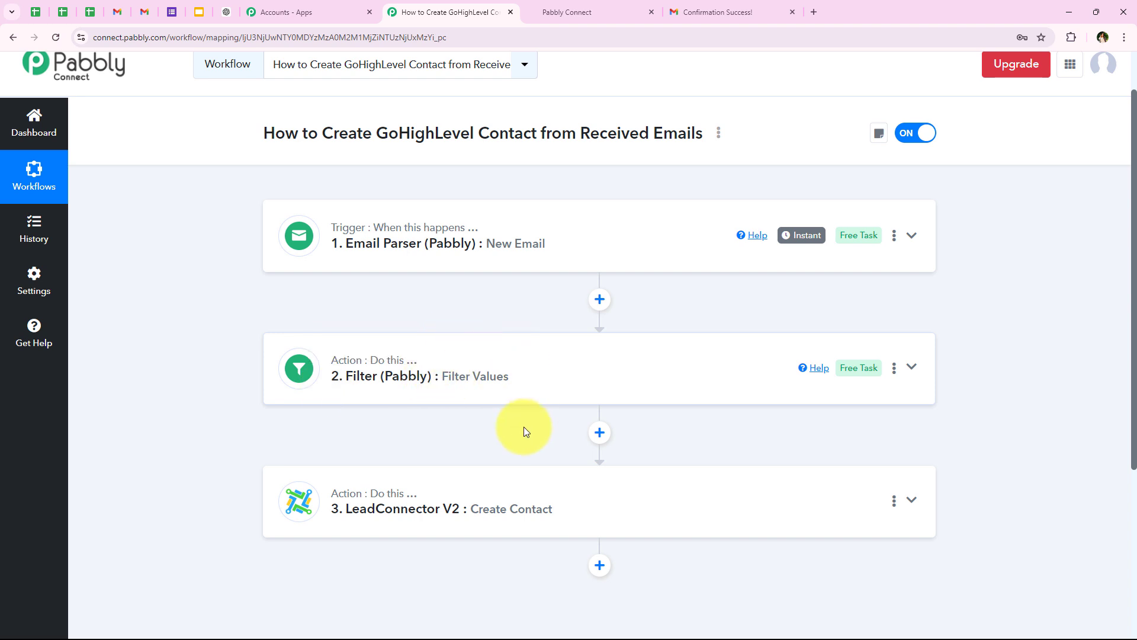
click(388, 377)
scroll(389, 266, down, 3)
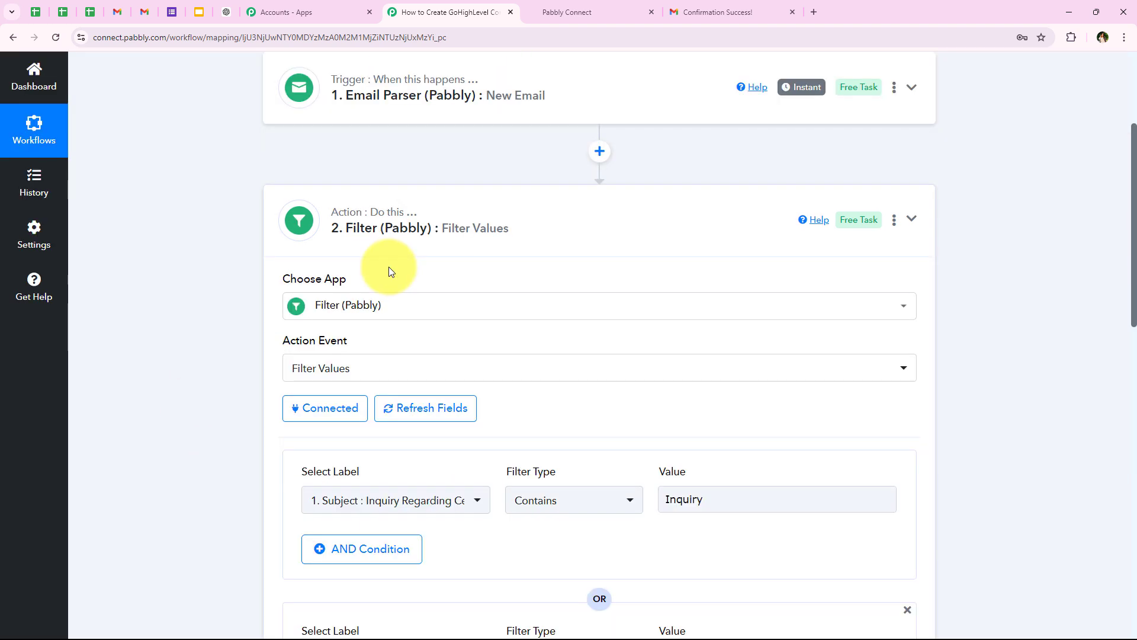
scroll(388, 270, down, 4)
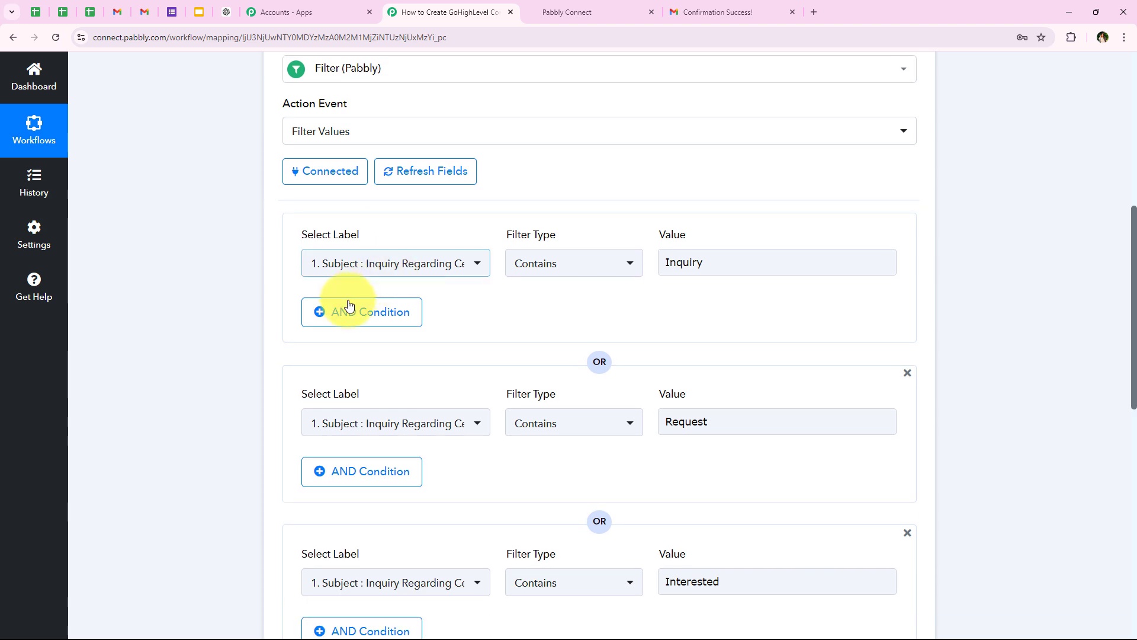
scroll(332, 304, down, 1)
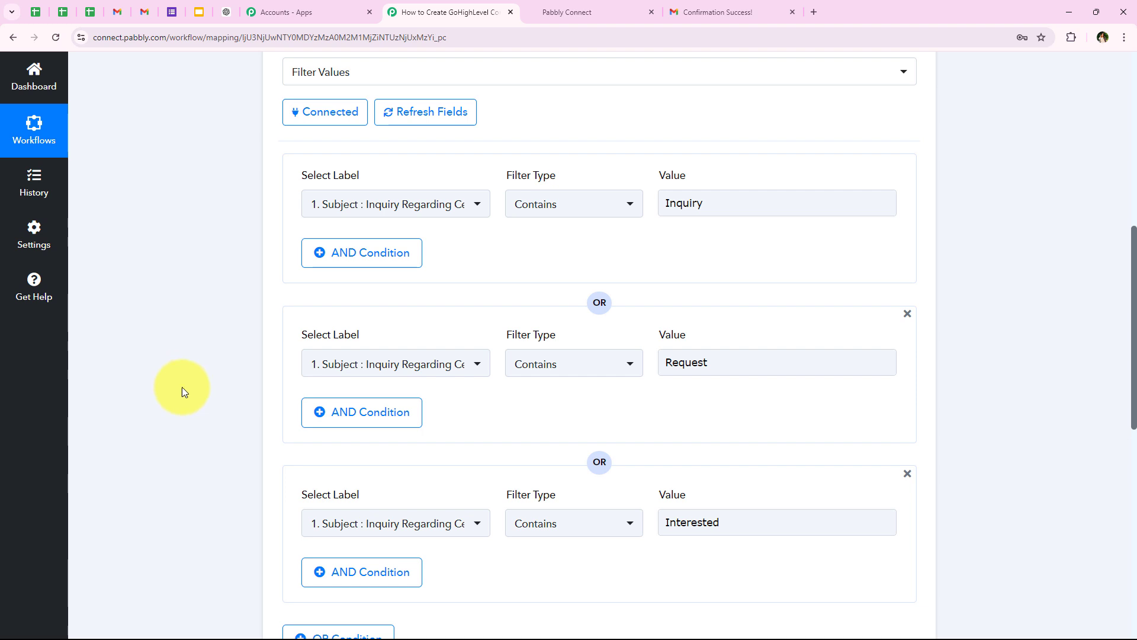
click(751, 206)
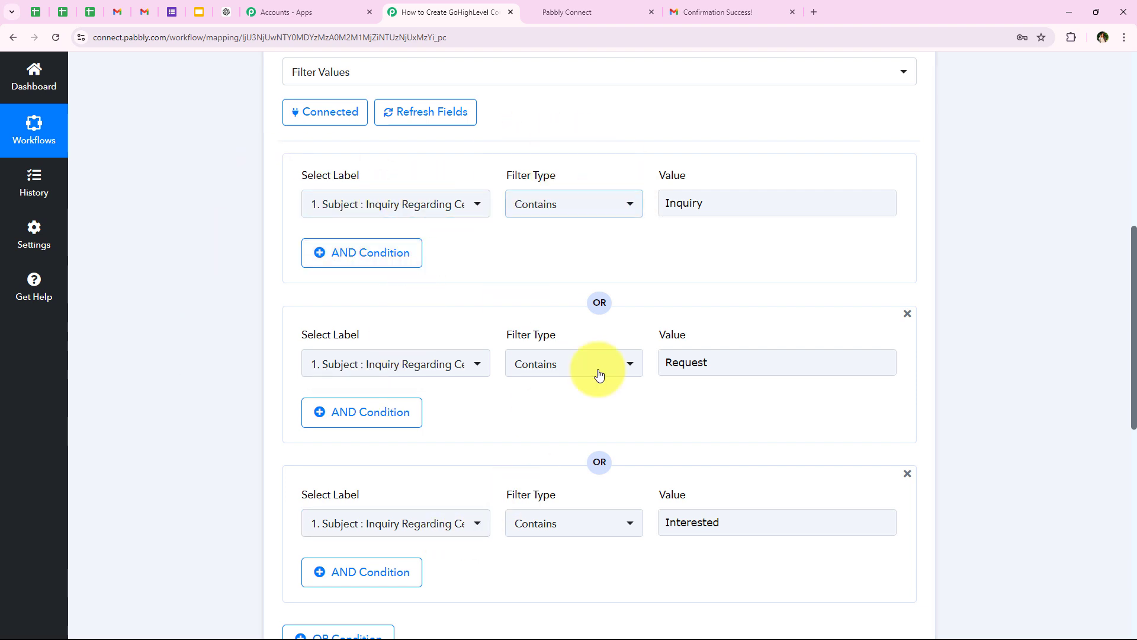
middle_click(206, 356)
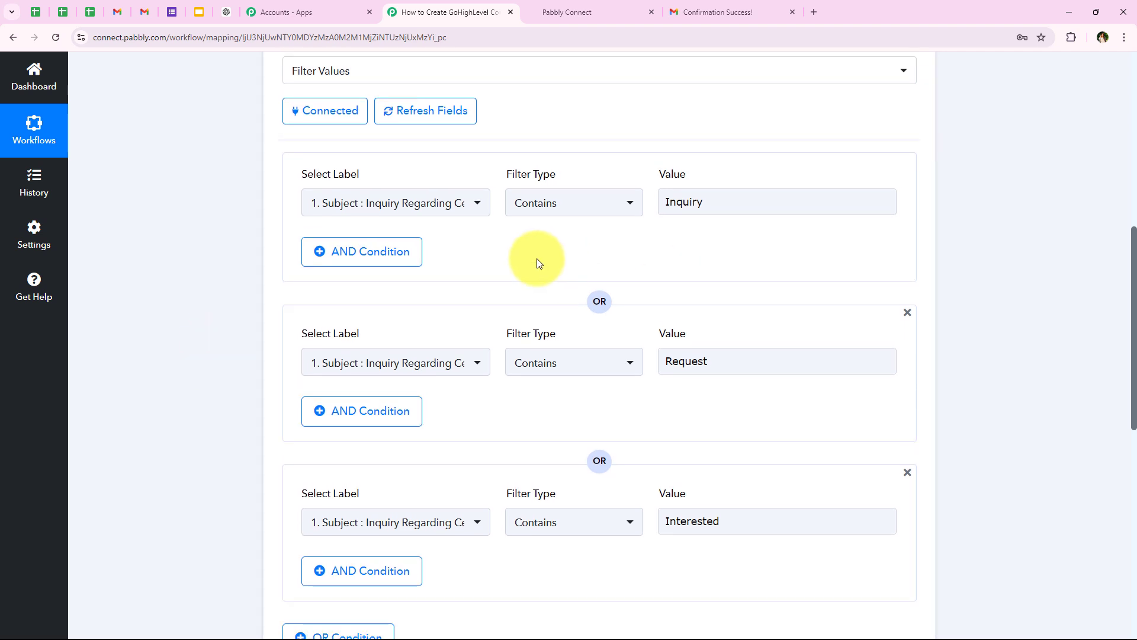
middle_click(182, 358)
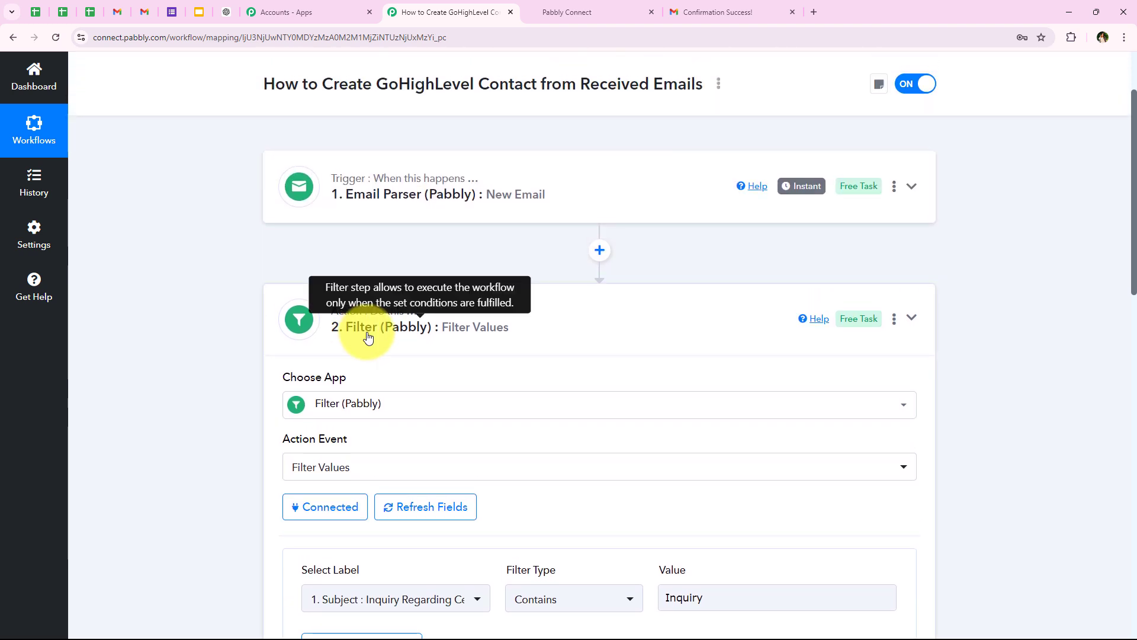
Step: Collapse the Filter step and go back to the GoHighLevel contacts list
click(379, 329)
scroll(550, 400, down, 1)
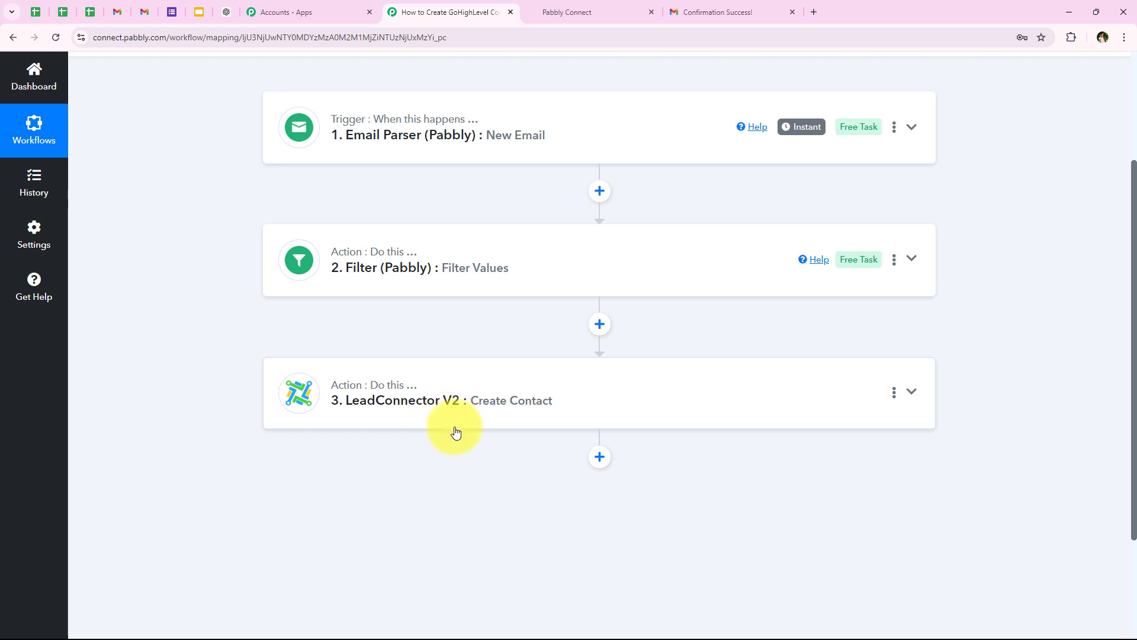
scroll(456, 424, down, 1)
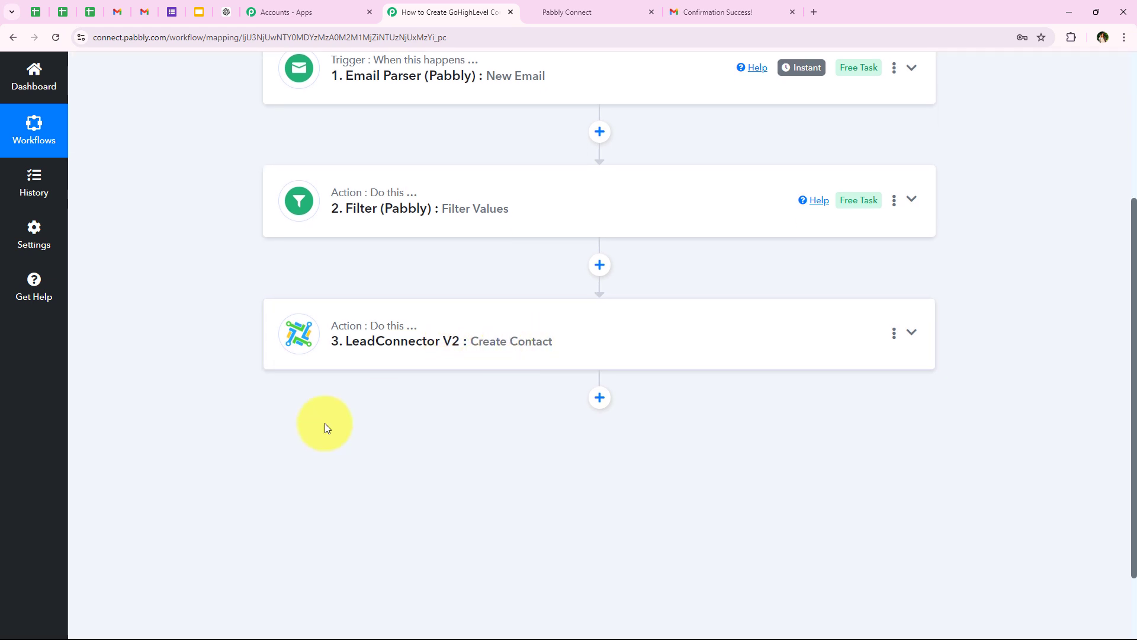
scroll(236, 453, up, 4)
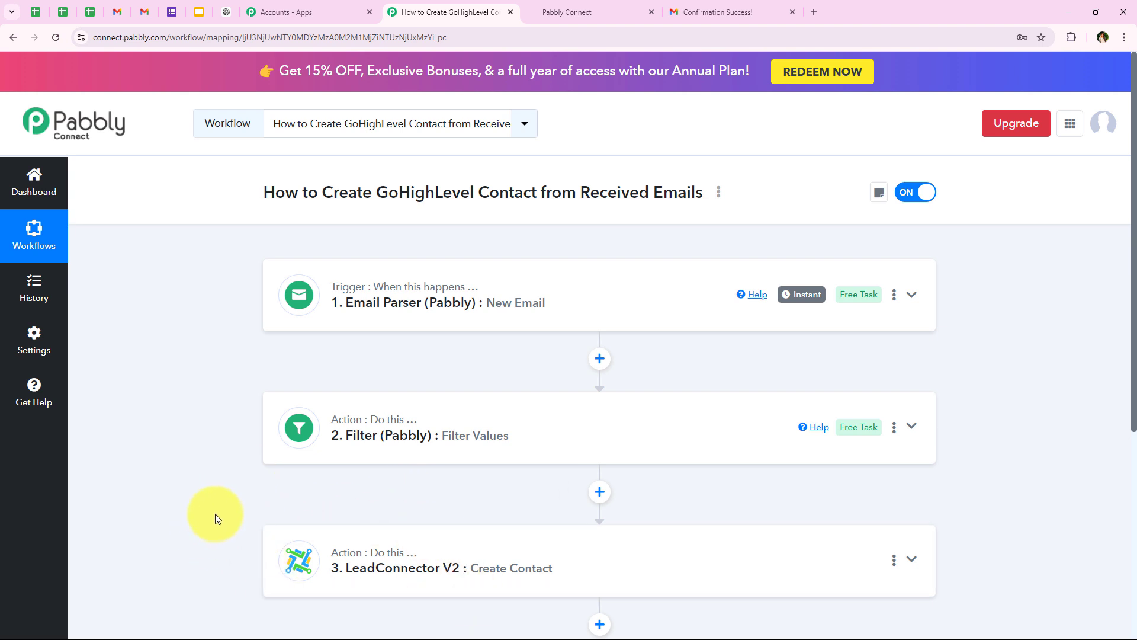
click(562, 13)
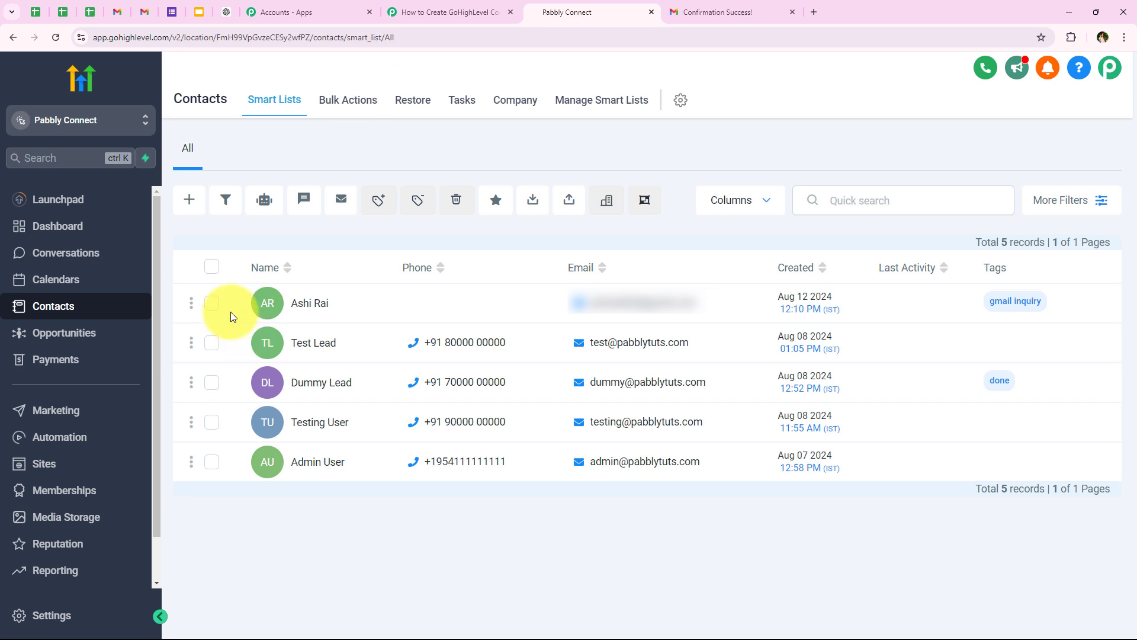
Step: Select the new 'gmail inquiry' contact, then return to the Pabbly workflow
click(211, 304)
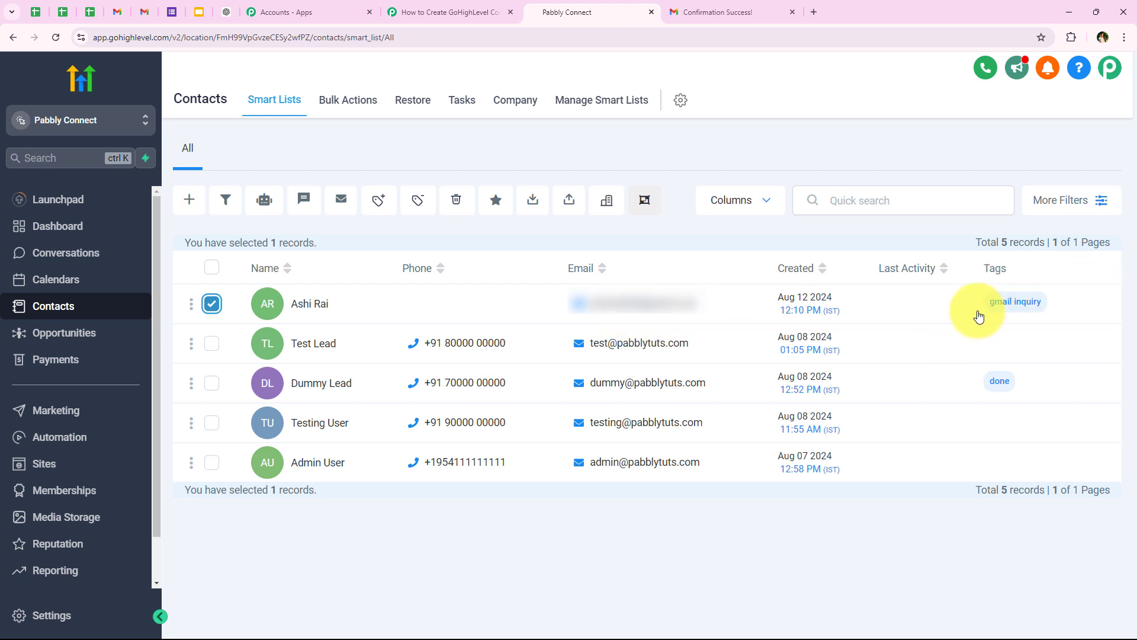
click(450, 12)
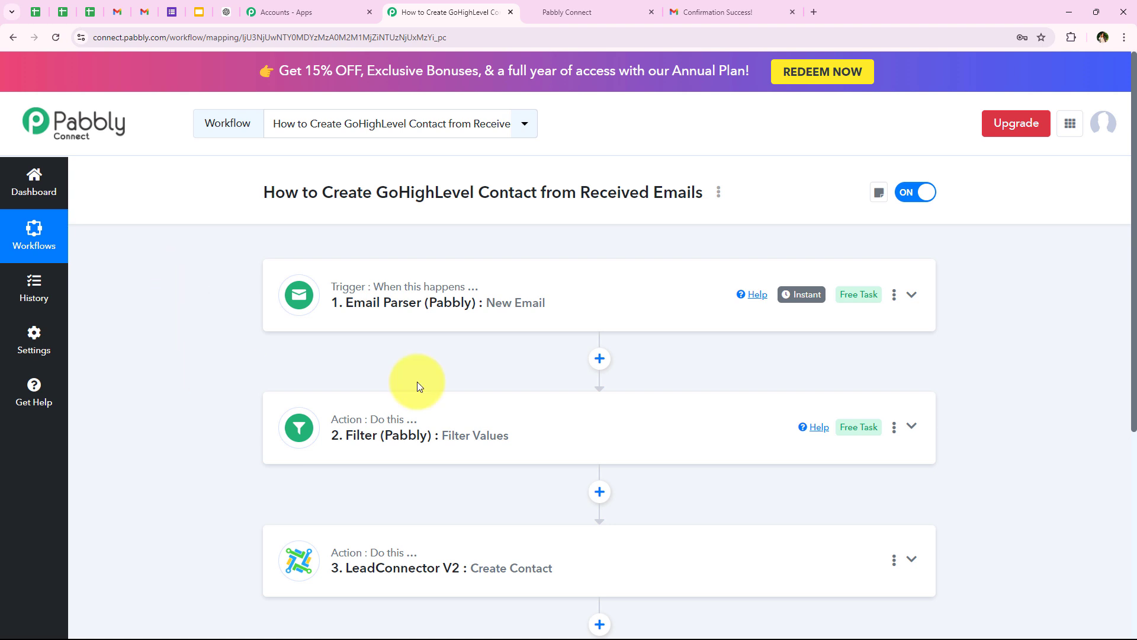
scroll(213, 409, down, 1)
scroll(213, 420, up, 1)
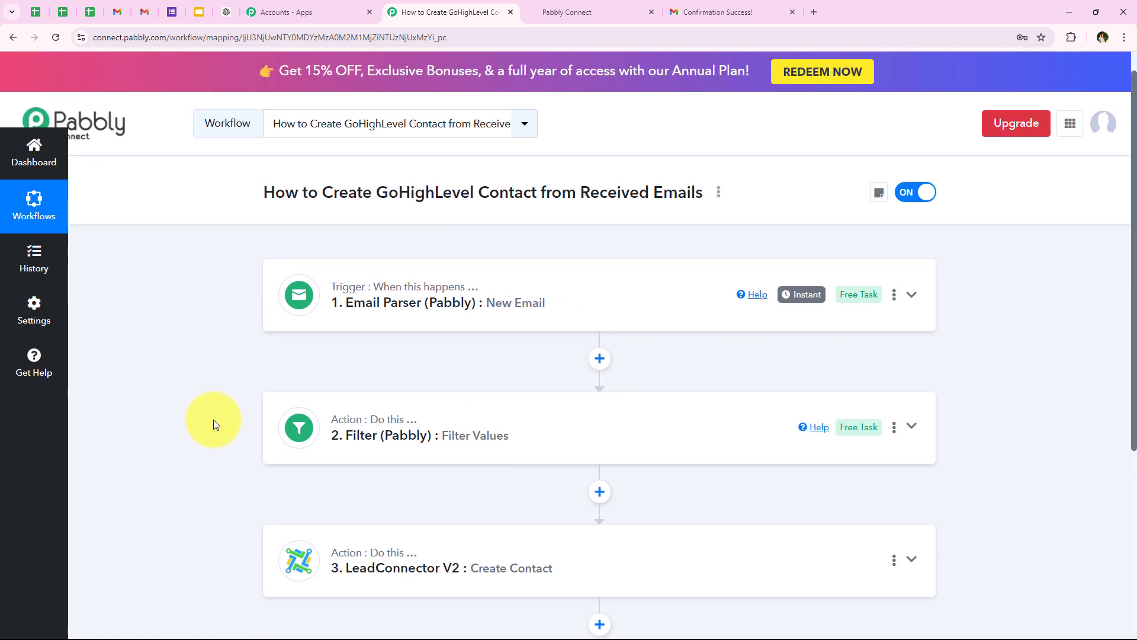